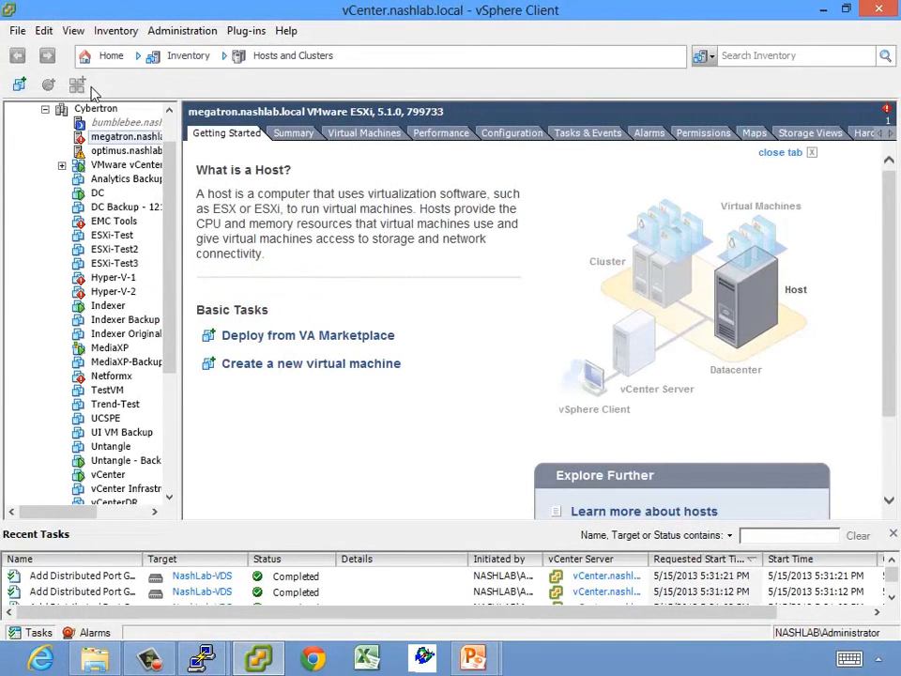
Go to Networking and select NashLab-VDS, showing its DMZ, External, Management and VM Network port groups
left_click(116, 55)
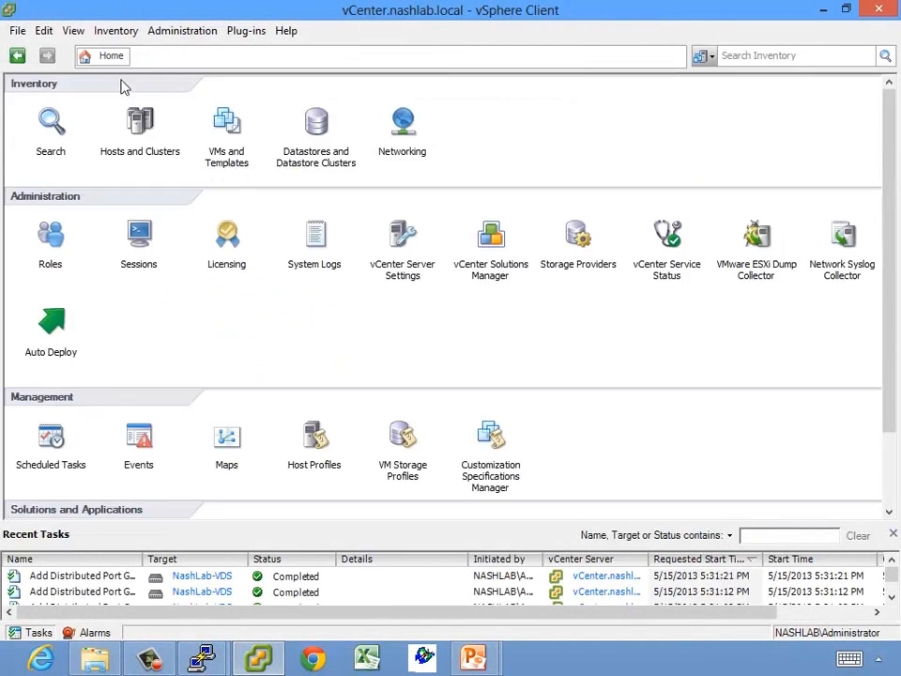
left_click(406, 141)
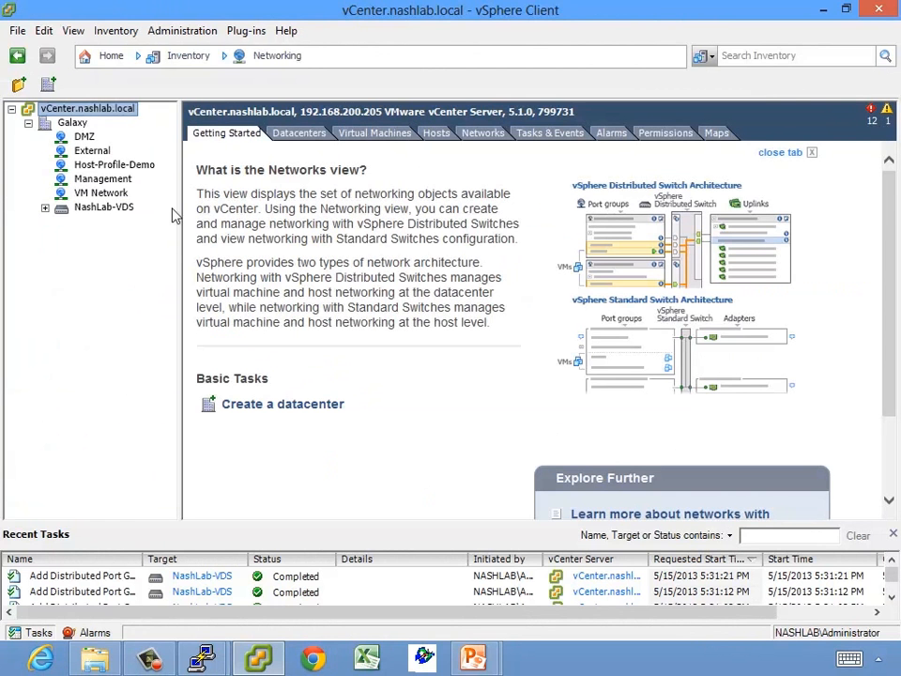
left_click(46, 209)
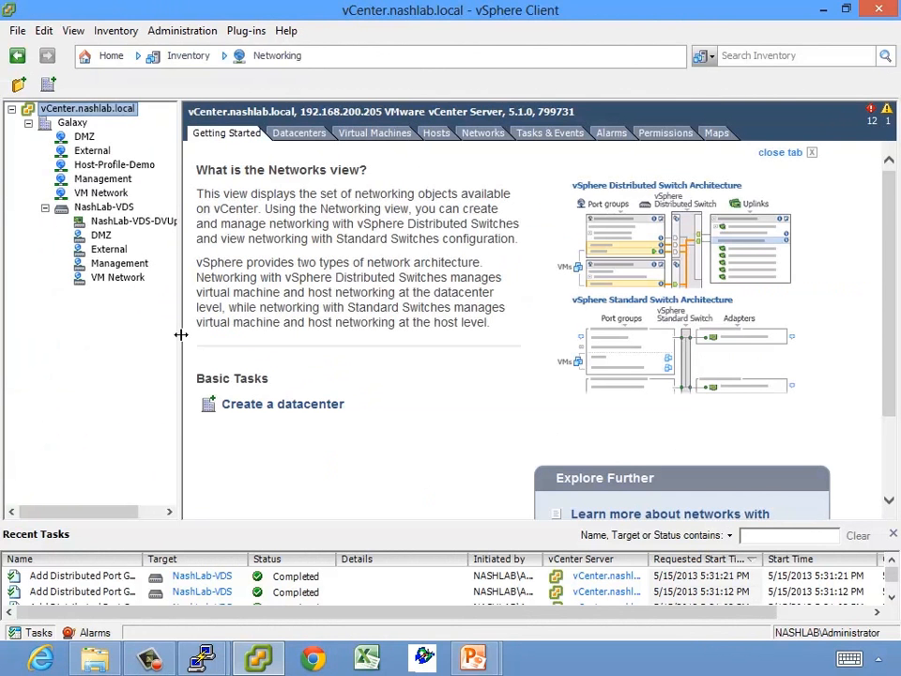
left_click_drag(181, 334, 285, 343)
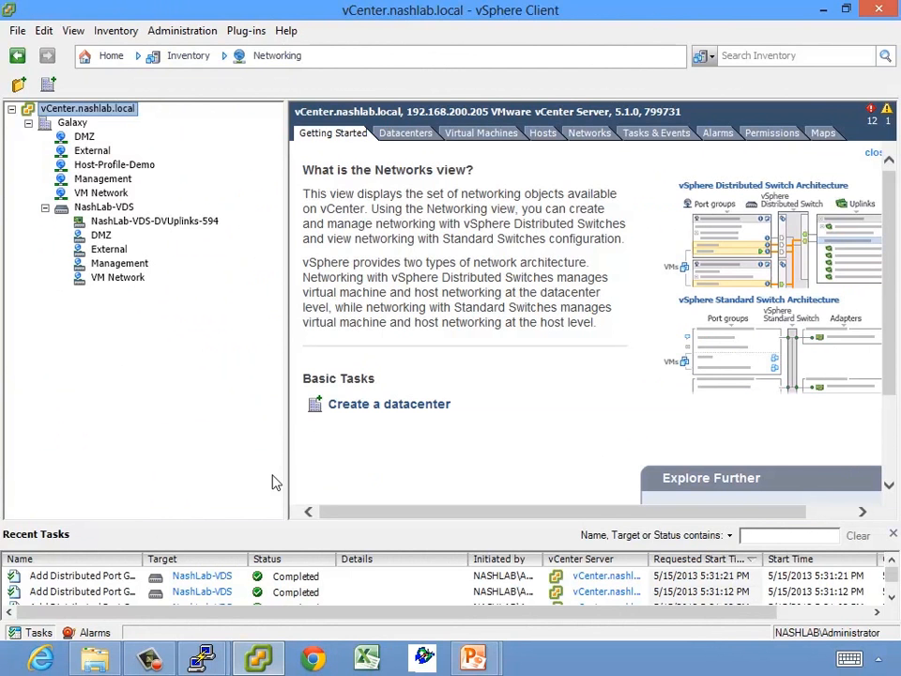
left_click(109, 208)
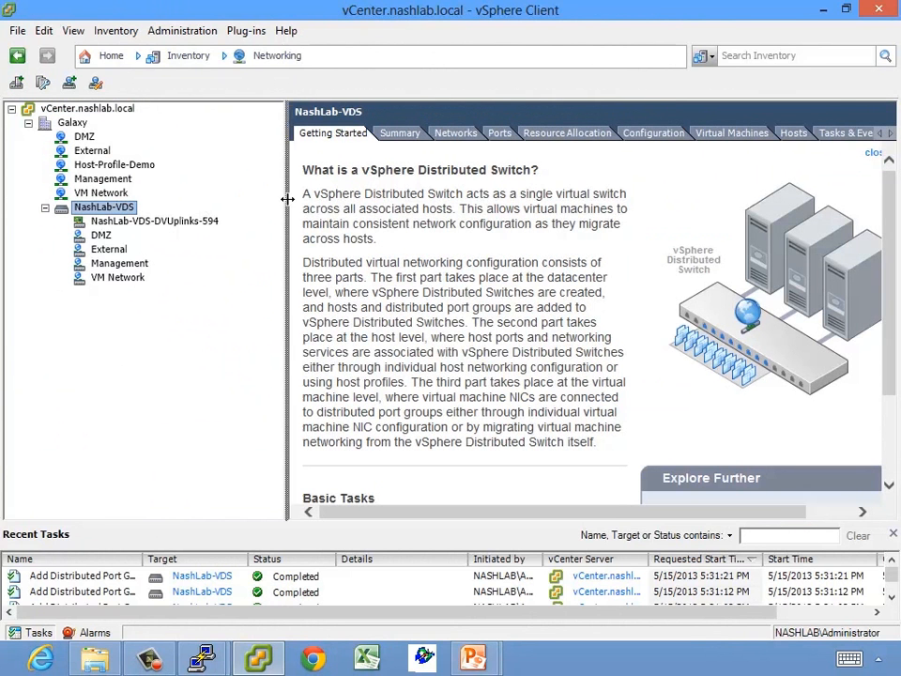
left_click_drag(287, 197, 225, 199)
scroll(886, 428, "down", 3)
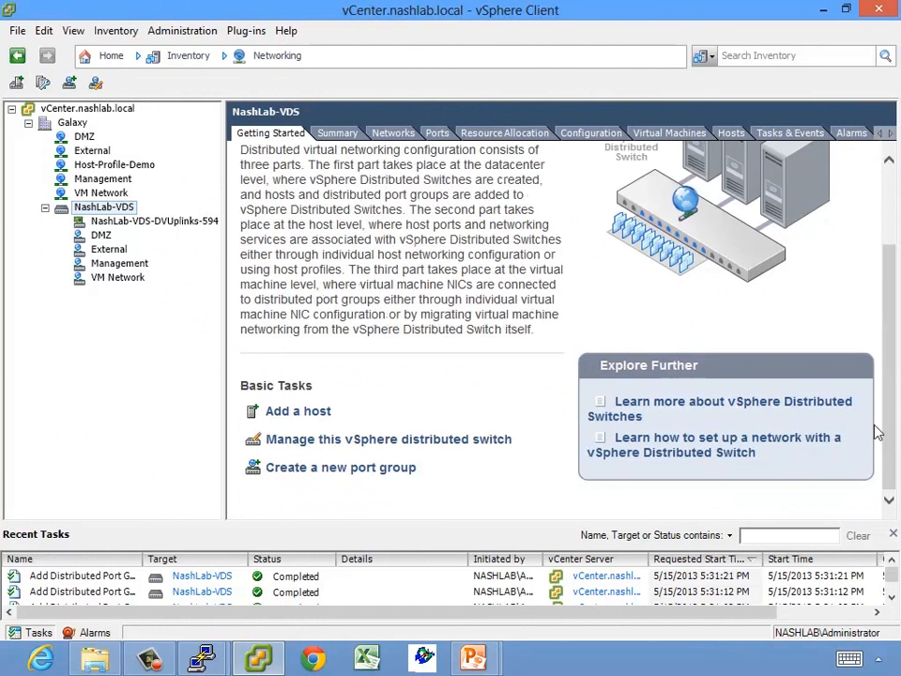
Bring up the NashLab-VDS advanced settings and keep the discovery protocol enabled
left_click(342, 441)
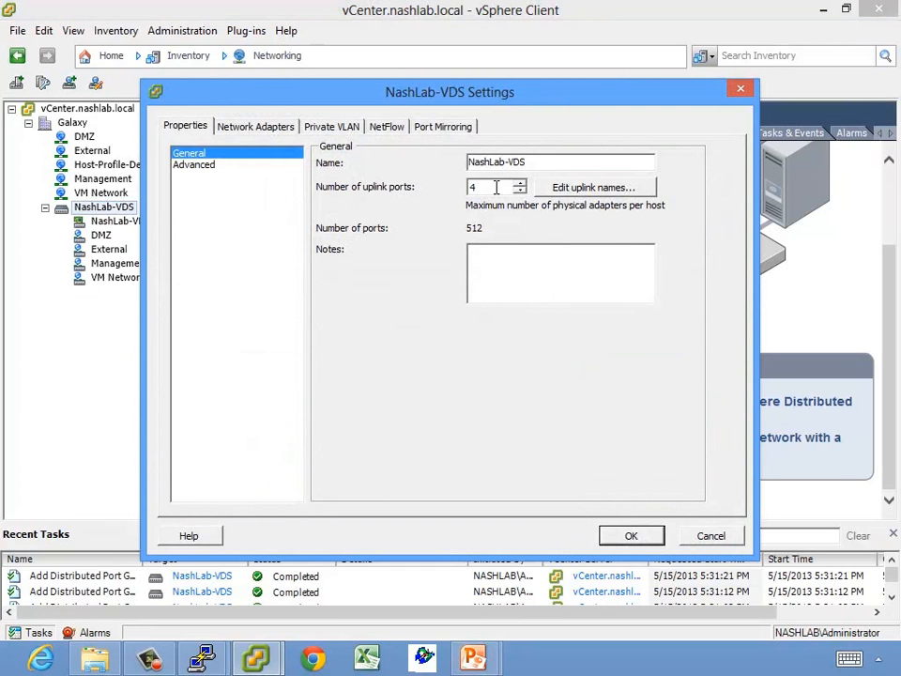
left_click(199, 166)
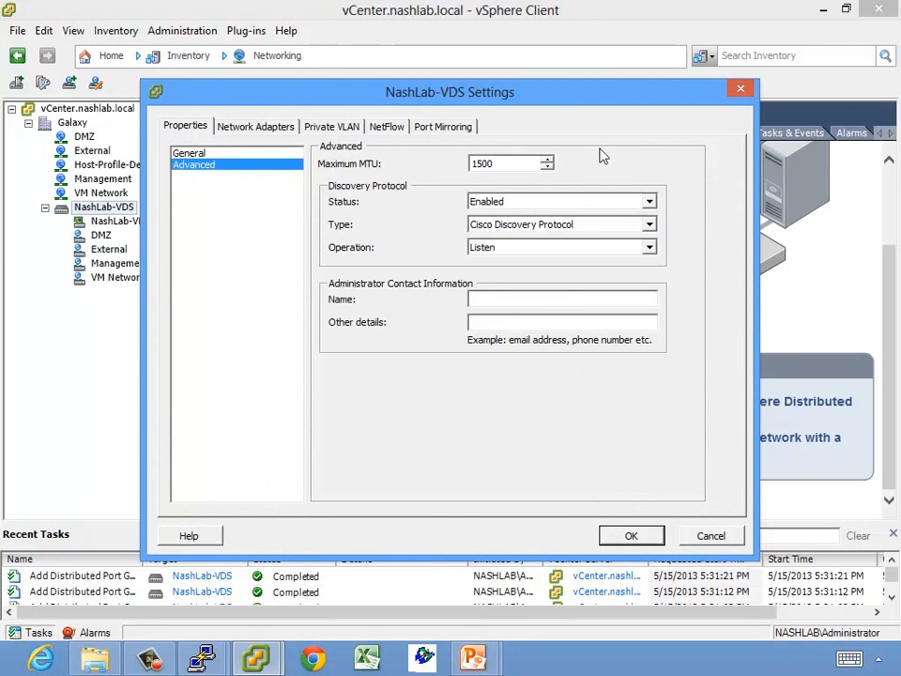
left_click_drag(512, 164, 422, 167)
left_click(566, 203)
left_click(566, 203)
left_click(566, 202)
left_click(566, 204)
left_click(566, 204)
left_click(566, 204)
Keep the type as Cisco Discovery Protocol, set operation to Both, and apply
left_click(557, 227)
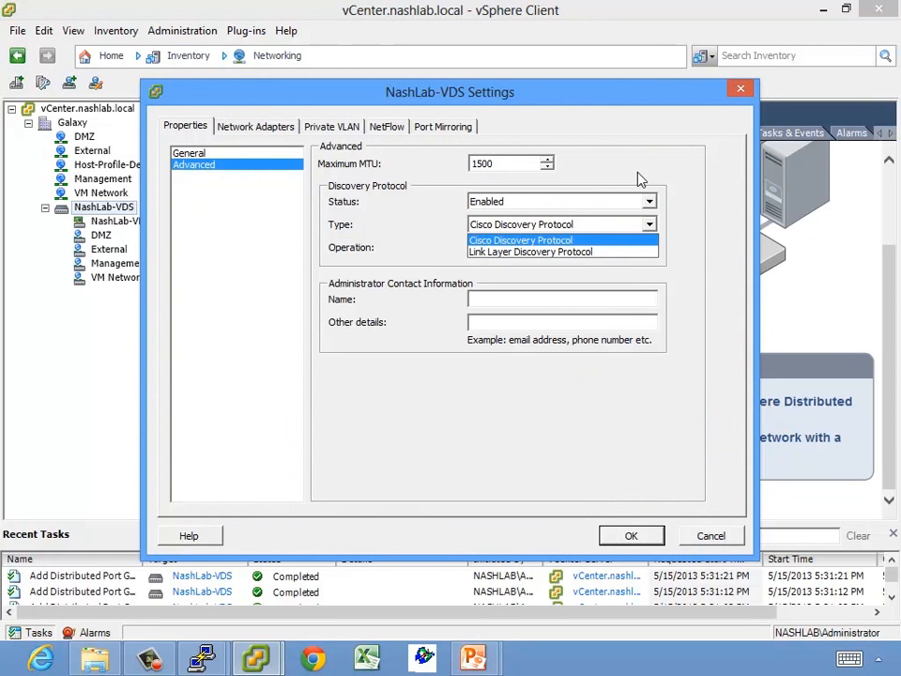
left_click(638, 173)
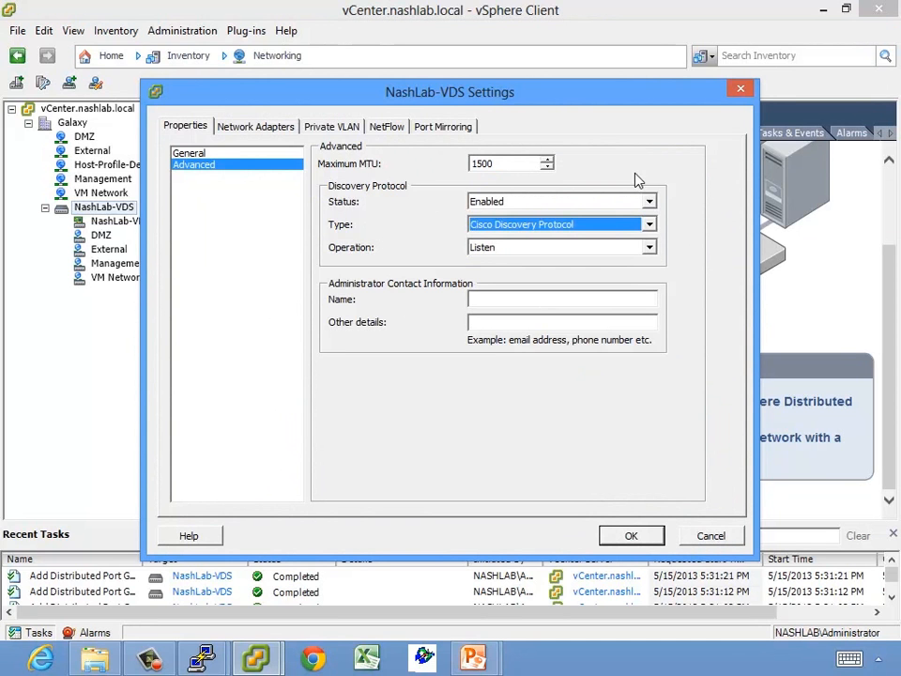
left_click(650, 249)
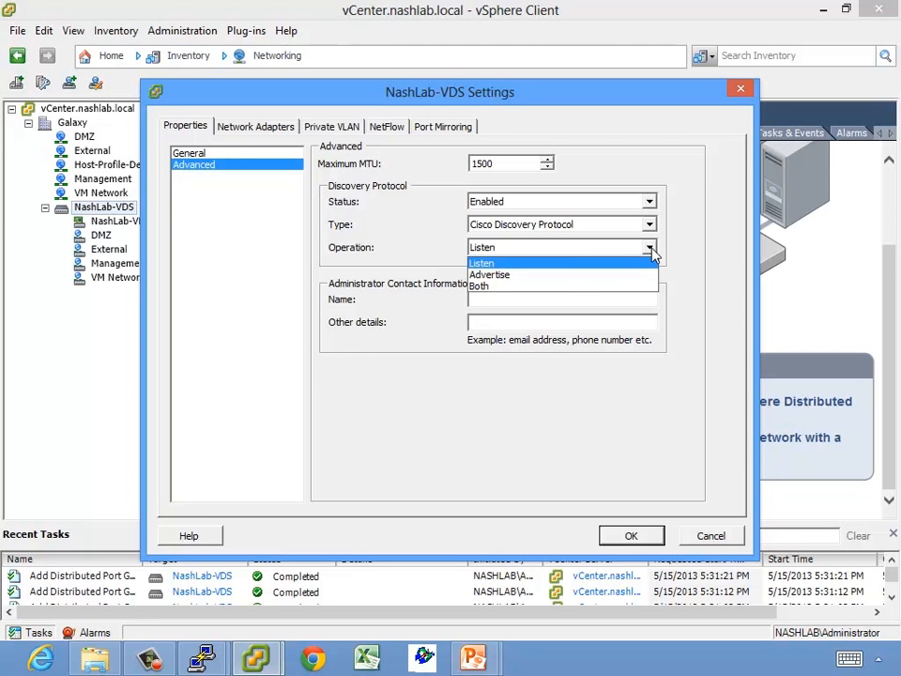
left_click(556, 287)
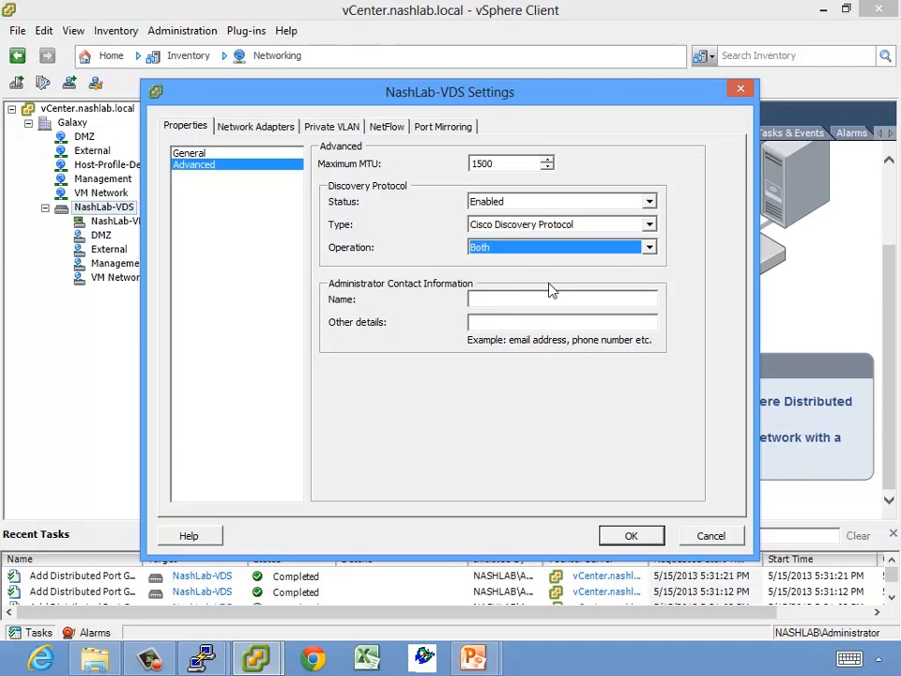
left_click(631, 535)
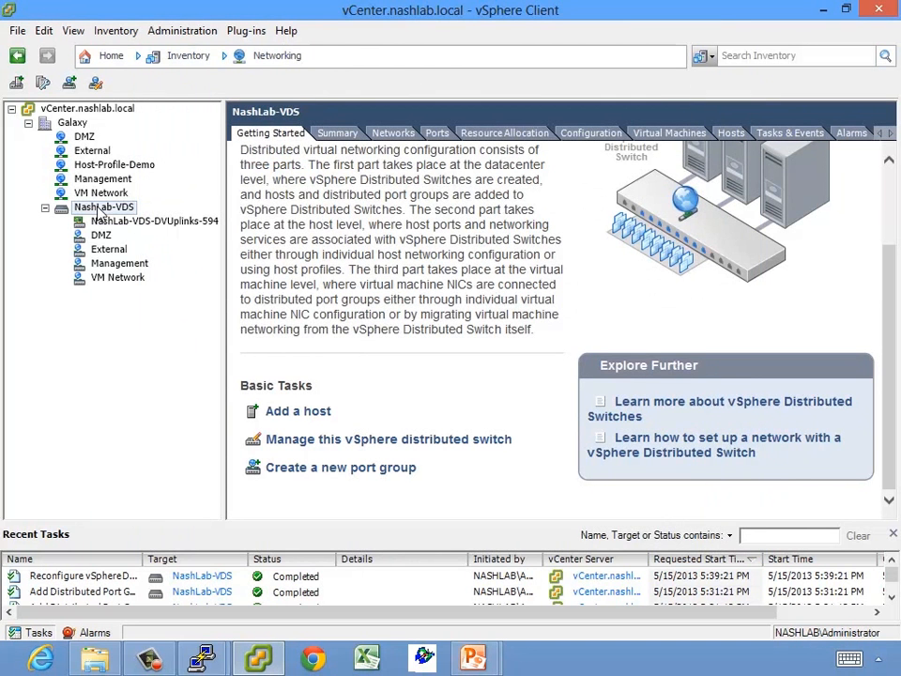
Show NashLab-VDS-DVUplinks-594's policies, with VLAN Trunking over range 0-4094
left_click(149, 224)
left_click(354, 337)
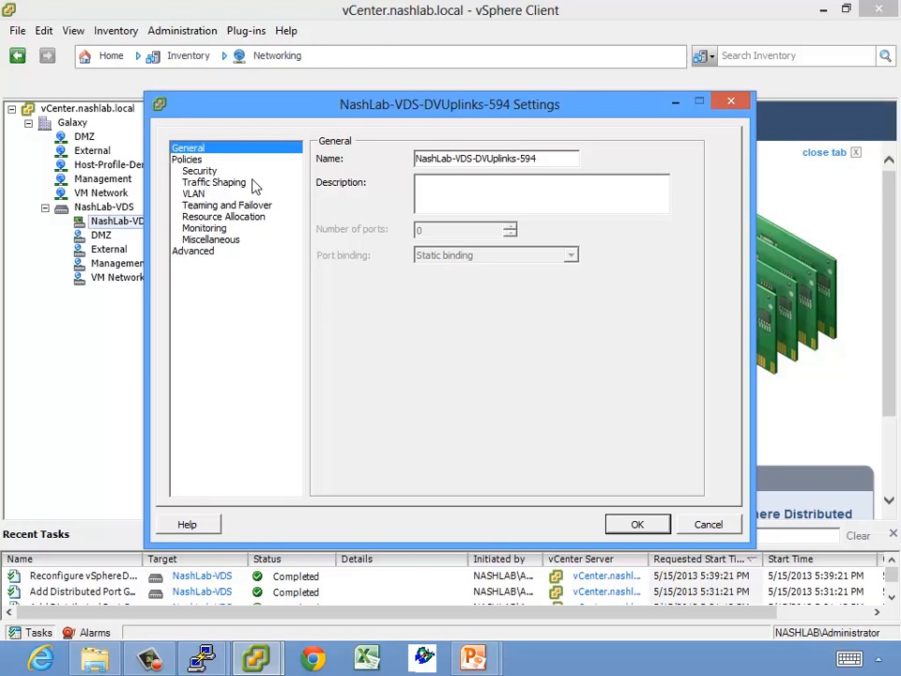
left_click(205, 159)
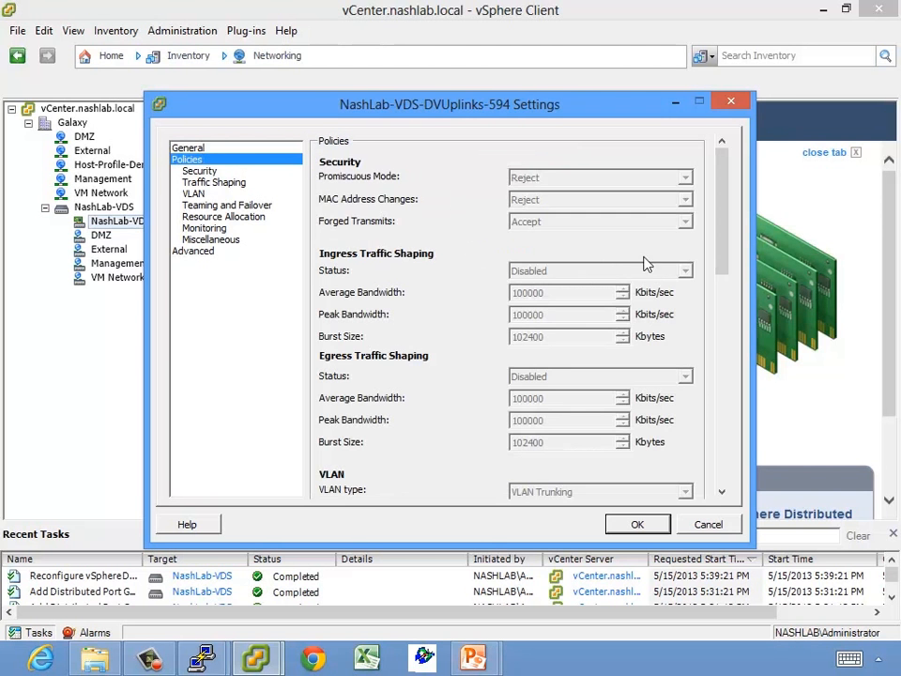
left_click_drag(726, 226, 724, 338)
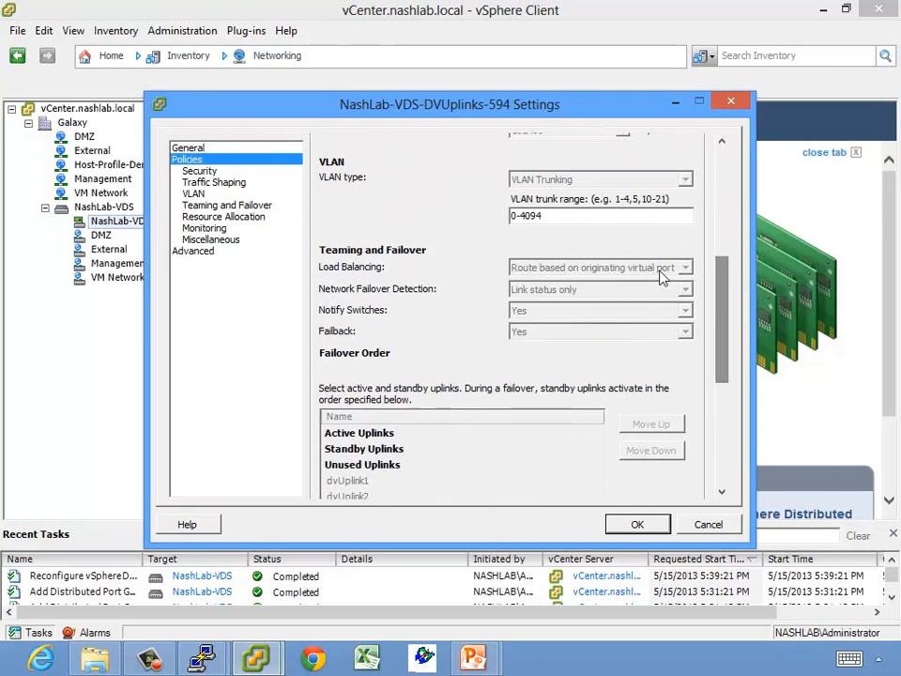
left_click_drag(591, 216, 396, 216)
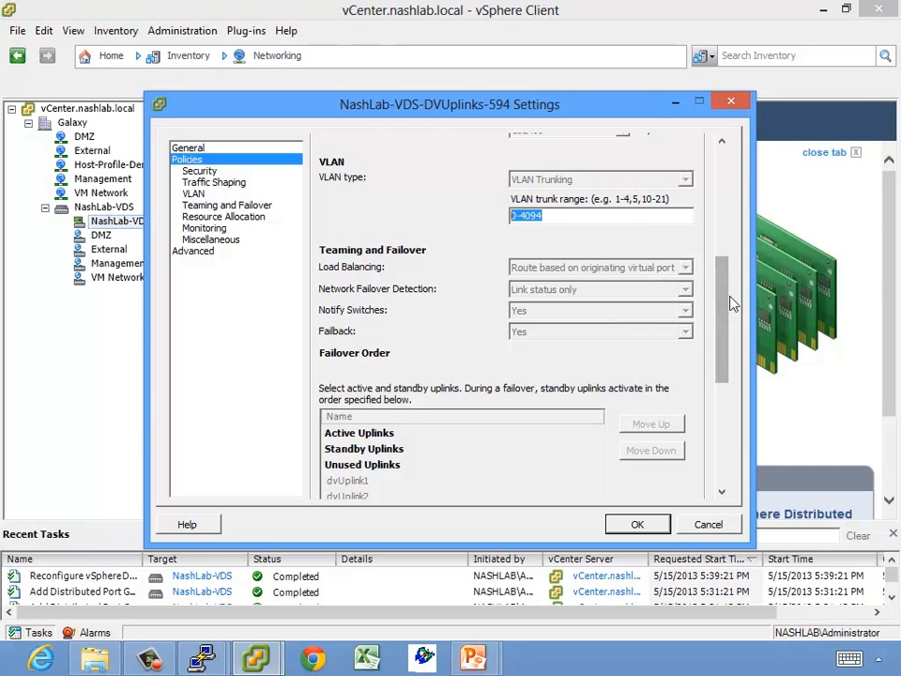
Leave NetFlow disabled and Block all ports at No on the uplink port group
left_click_drag(725, 306, 727, 426)
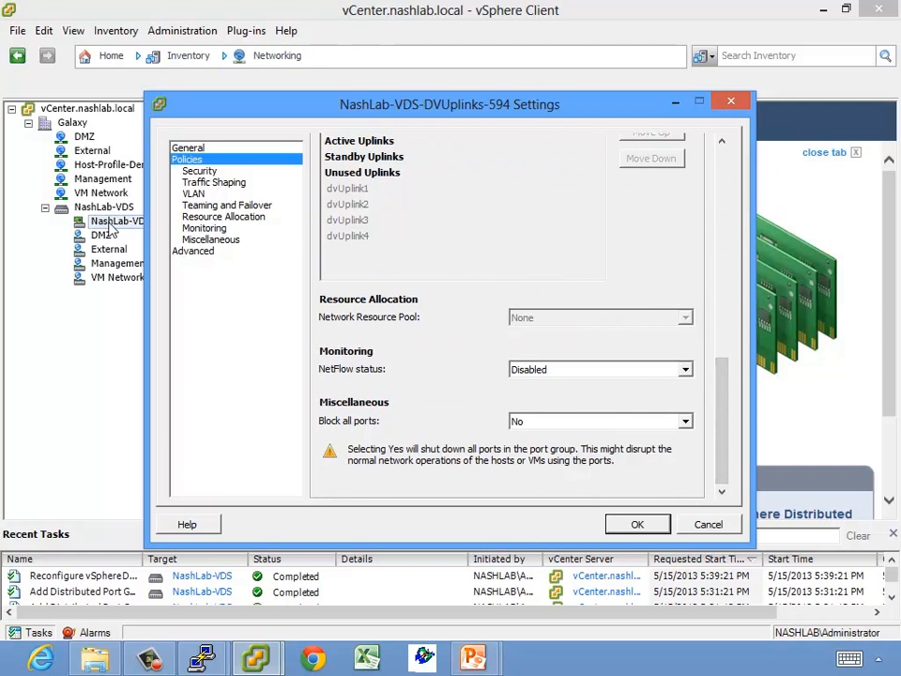
left_click(586, 374)
left_click(587, 377)
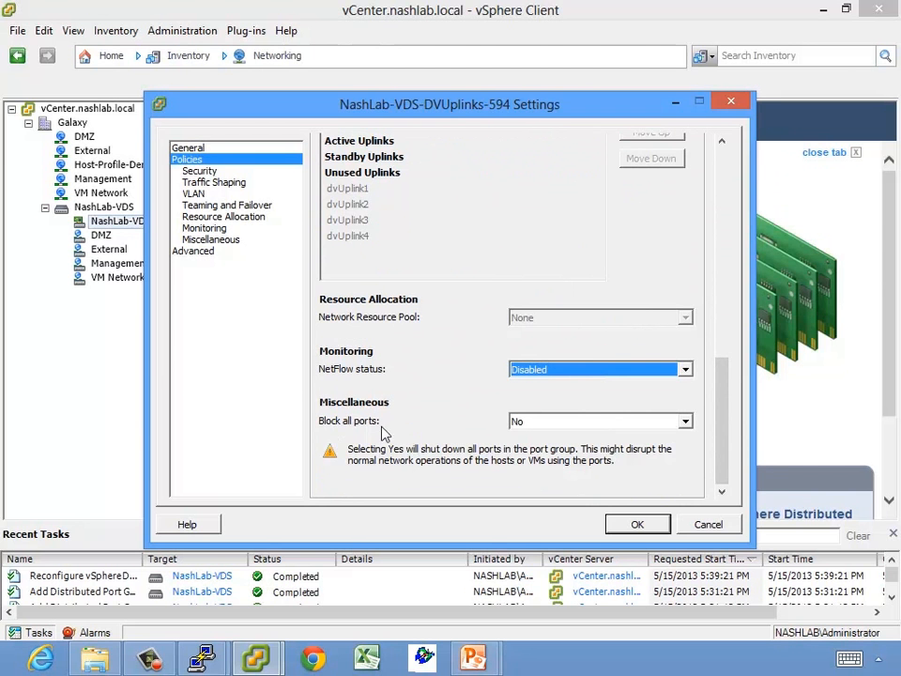
left_click(595, 428)
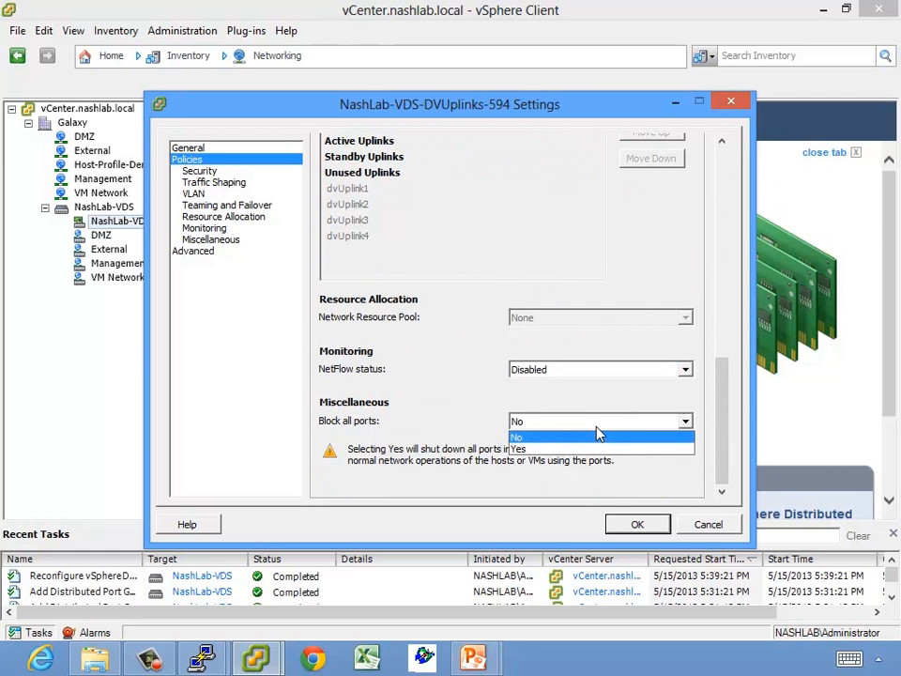
left_click(535, 452)
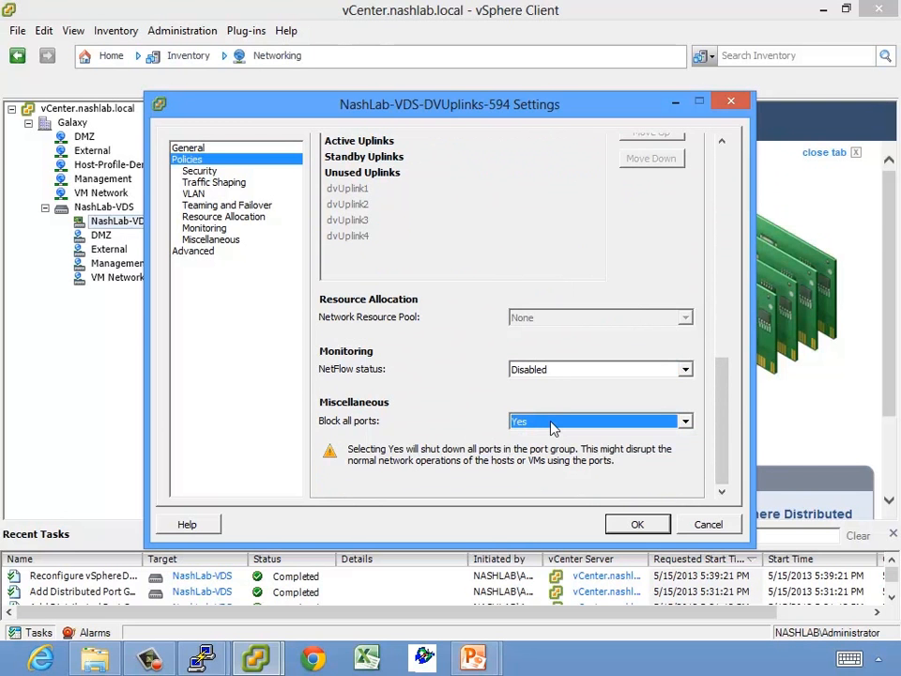
left_click(554, 427)
left_click(534, 437)
Review the advanced override settings without changes and apply the uplink port group settings
left_click(201, 256)
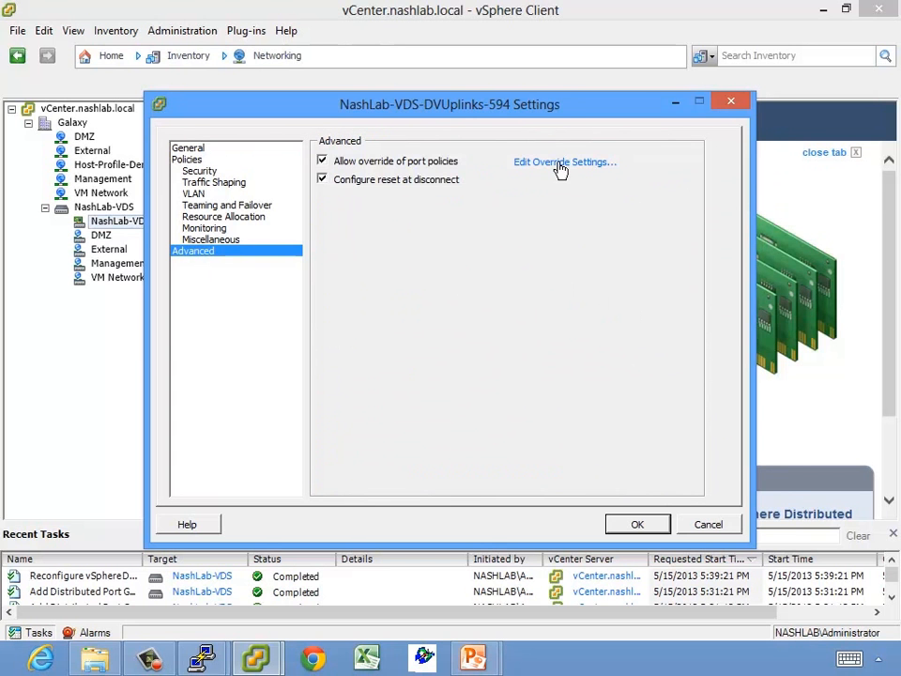
left_click(563, 163)
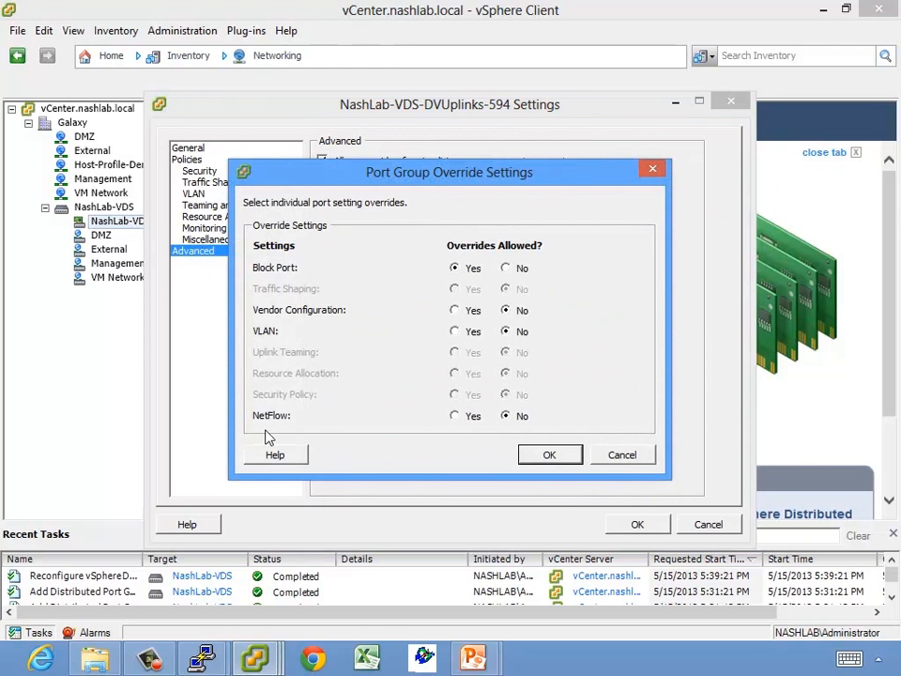
left_click(627, 461)
left_click(649, 525)
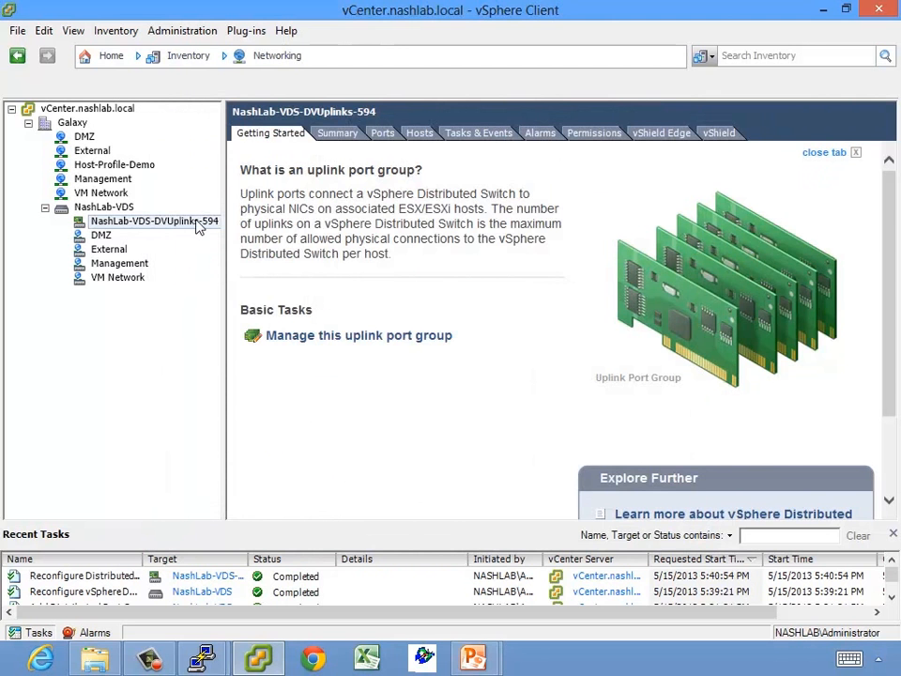
In the VM Network port group settings, change Number of ports from 128 to 256
left_click(101, 234)
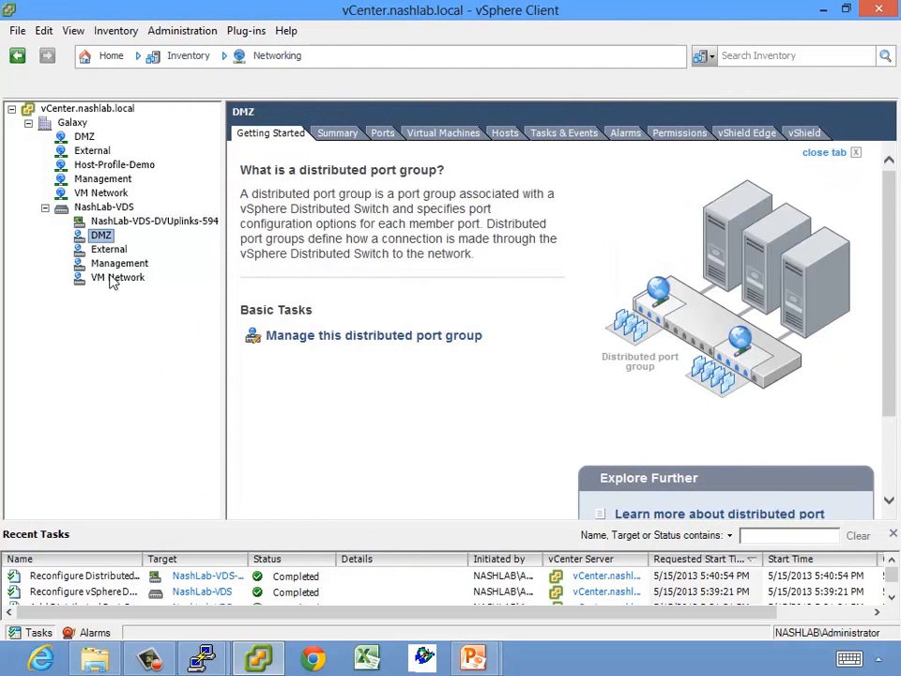
left_click(110, 277)
left_click(344, 336)
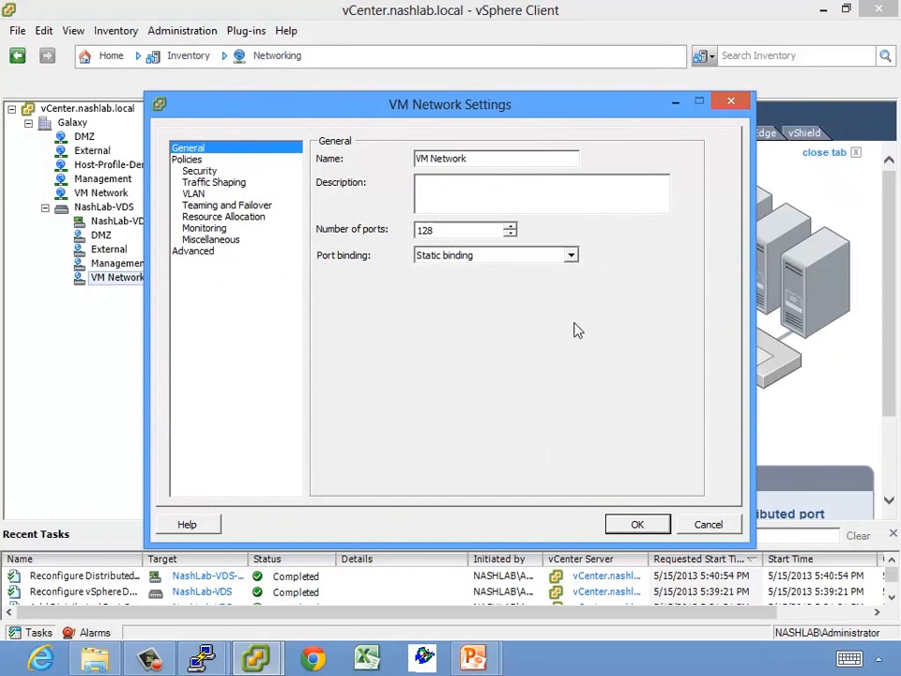
double_click(427, 229)
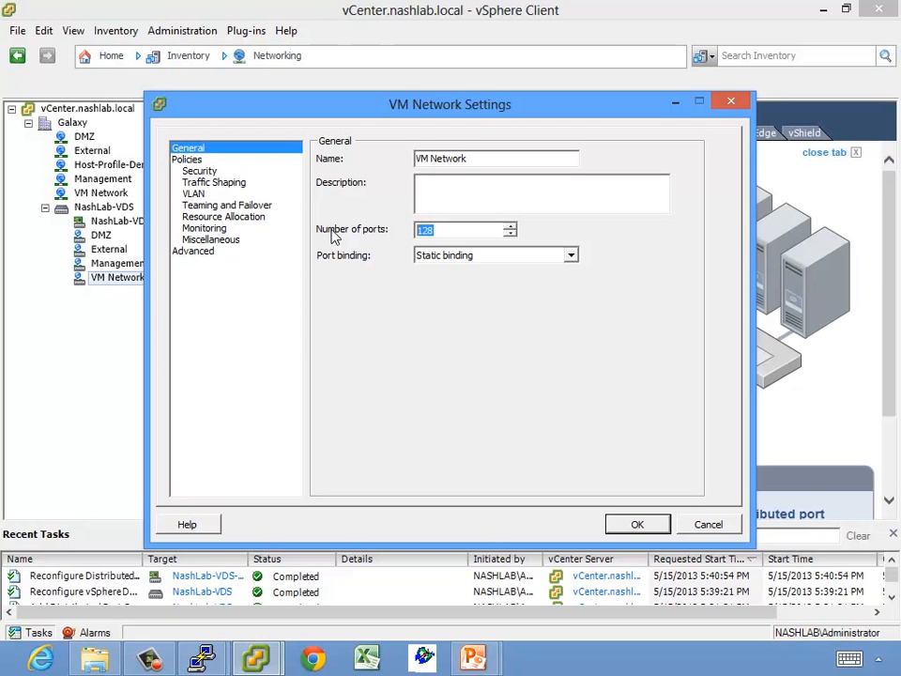
type("256")
key("BackSpace")
key("BackSpace")
key("BackSpace")
type("300")
key("BackSpace")
key("BackSpace")
key("BackSpace")
type("128")
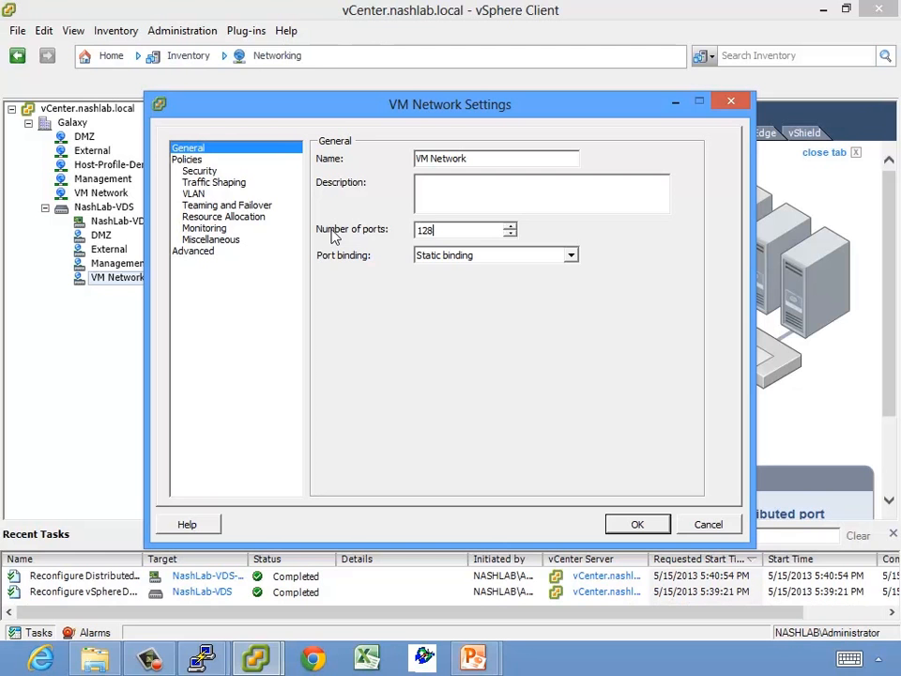
key("BackSpace")
key("BackSpace")
key("BackSpace")
type("256")
key("Tab")
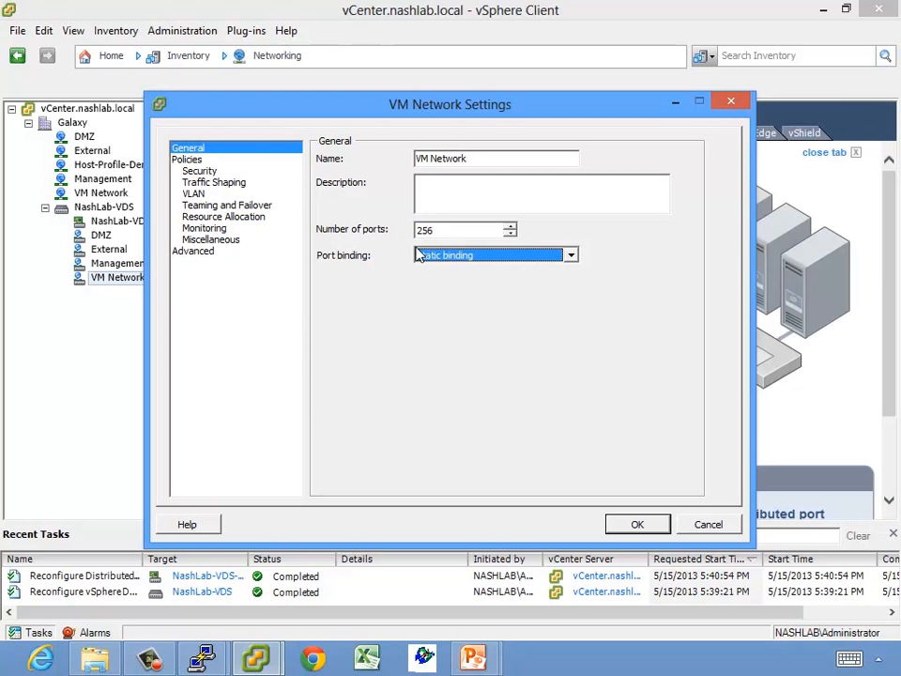
Keep Static binding for VM Network's port binding and view its security and traffic shaping policies
left_click(569, 256)
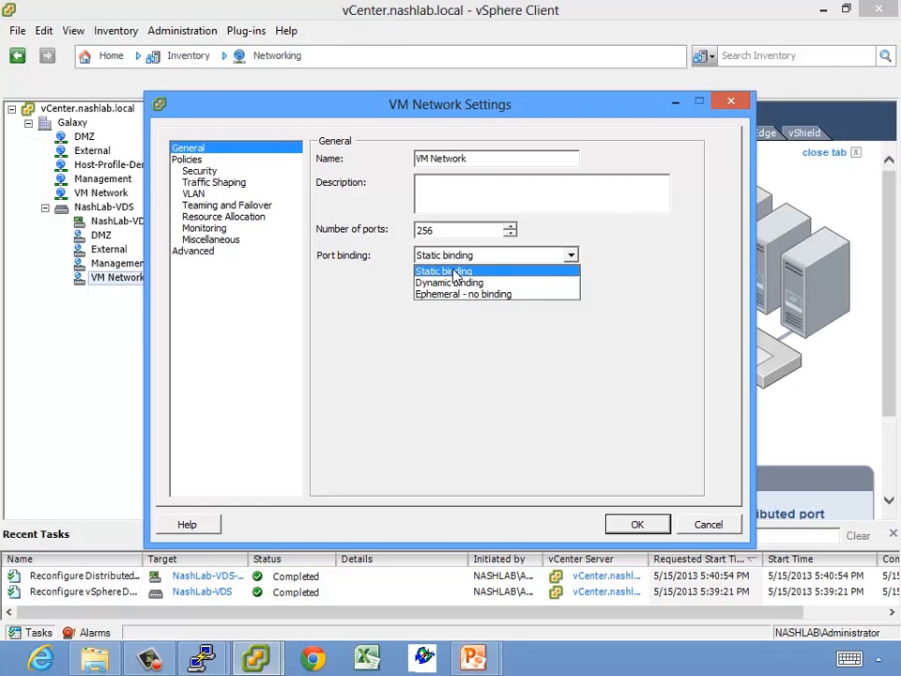
left_click(457, 272)
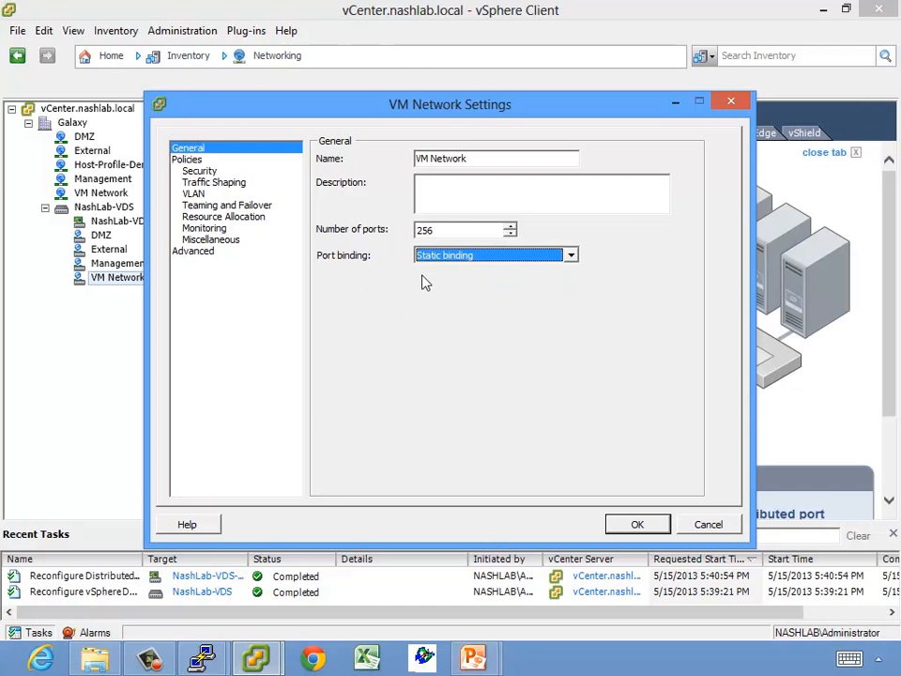
left_click(188, 159)
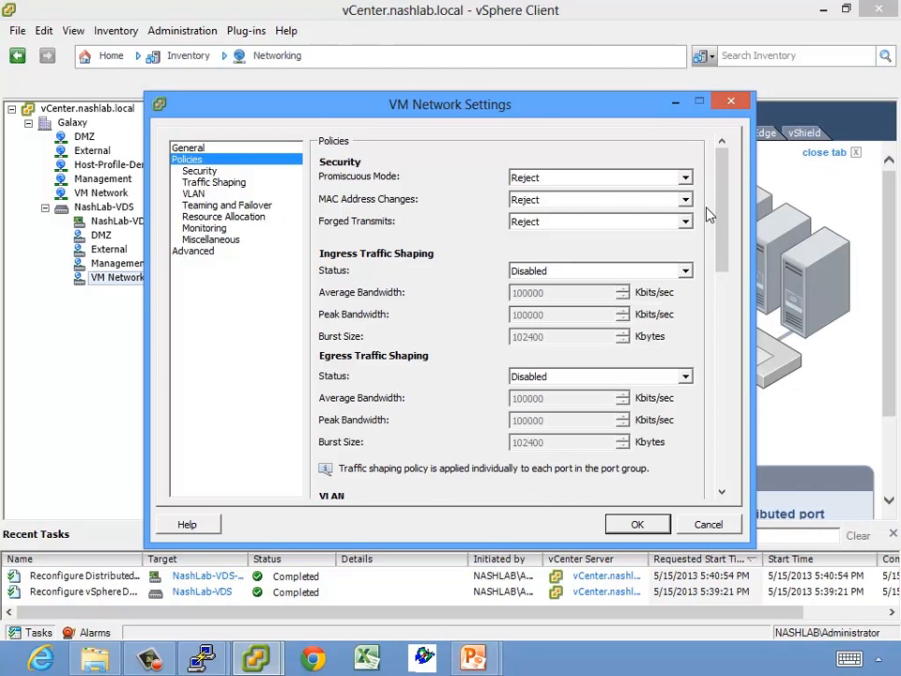
left_click_drag(725, 207, 727, 237)
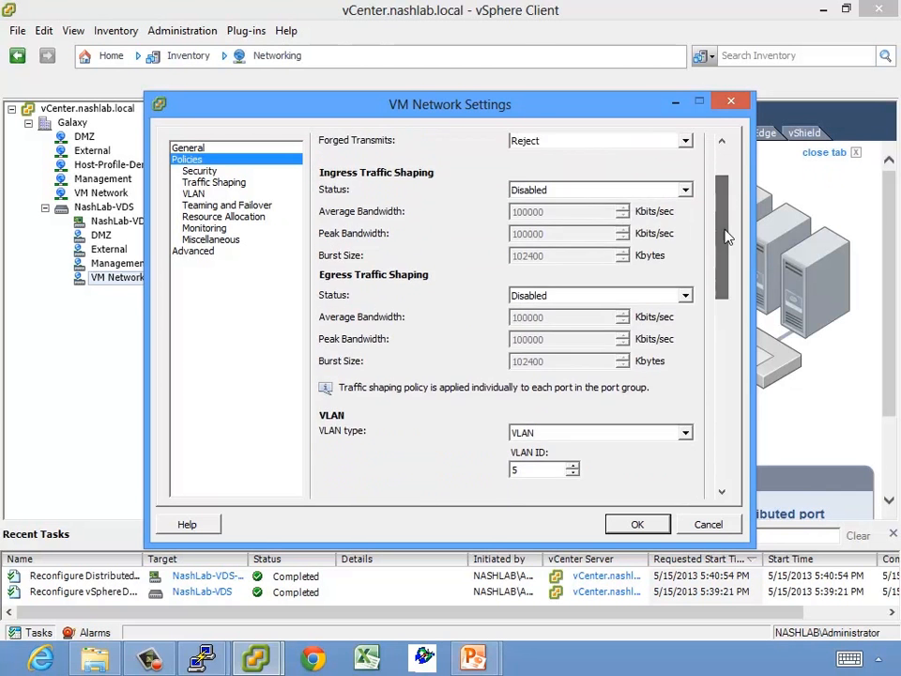
left_click(561, 190)
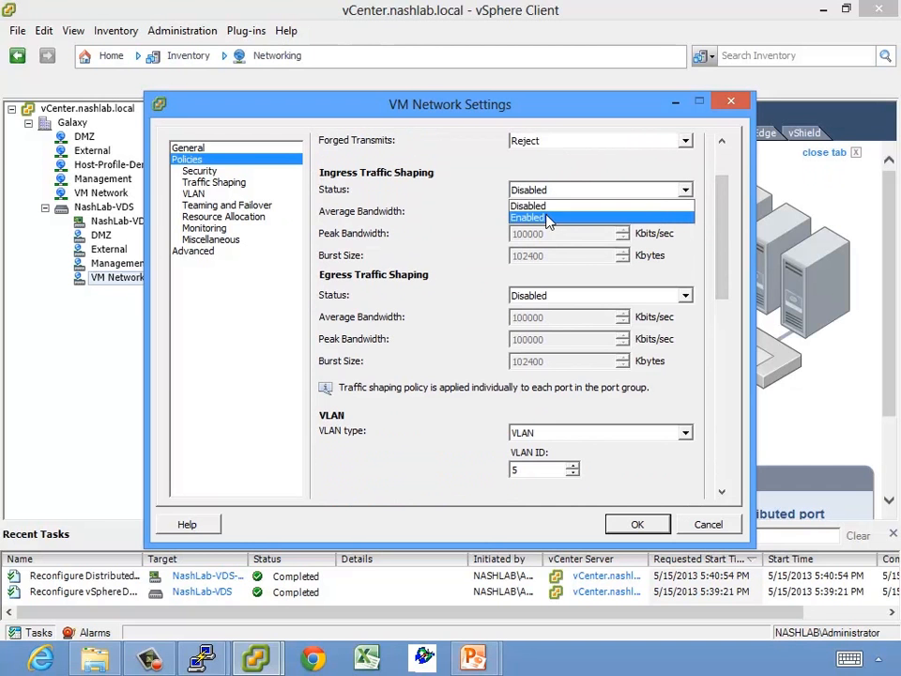
left_click(549, 218)
left_click(549, 187)
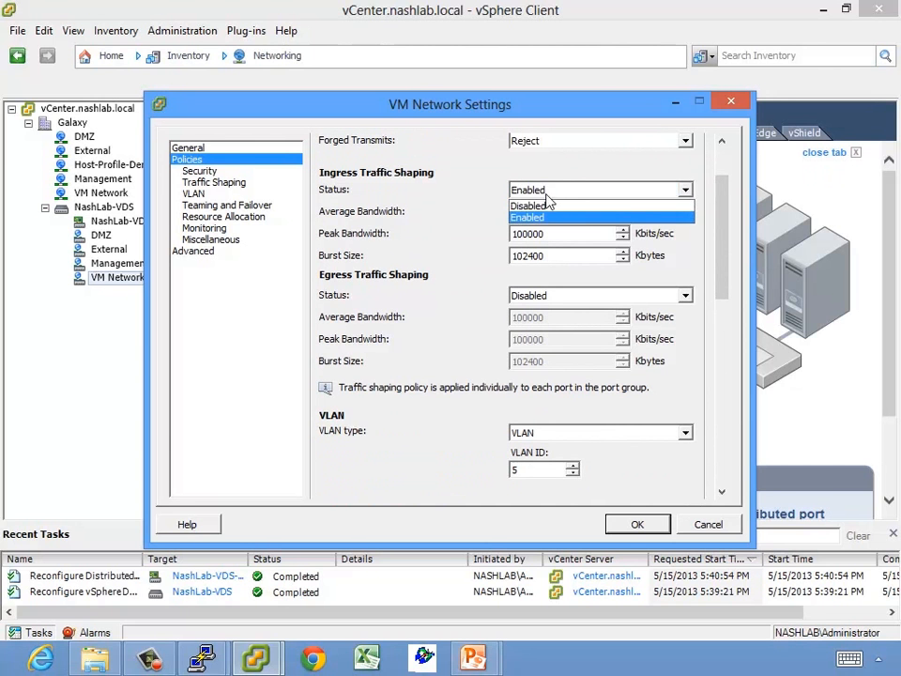
left_click(547, 205)
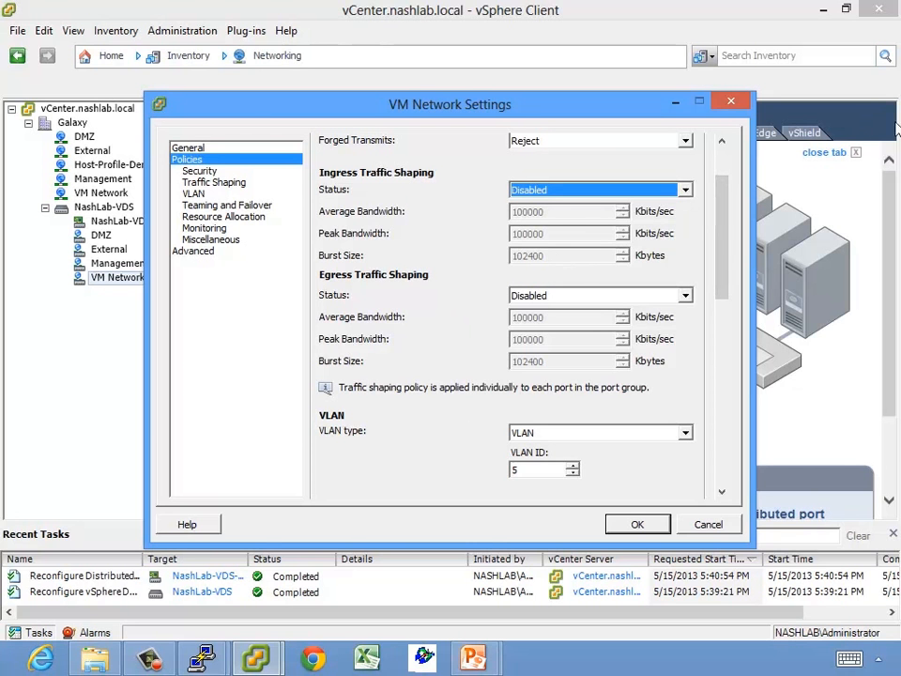
left_click_drag(716, 239, 717, 322)
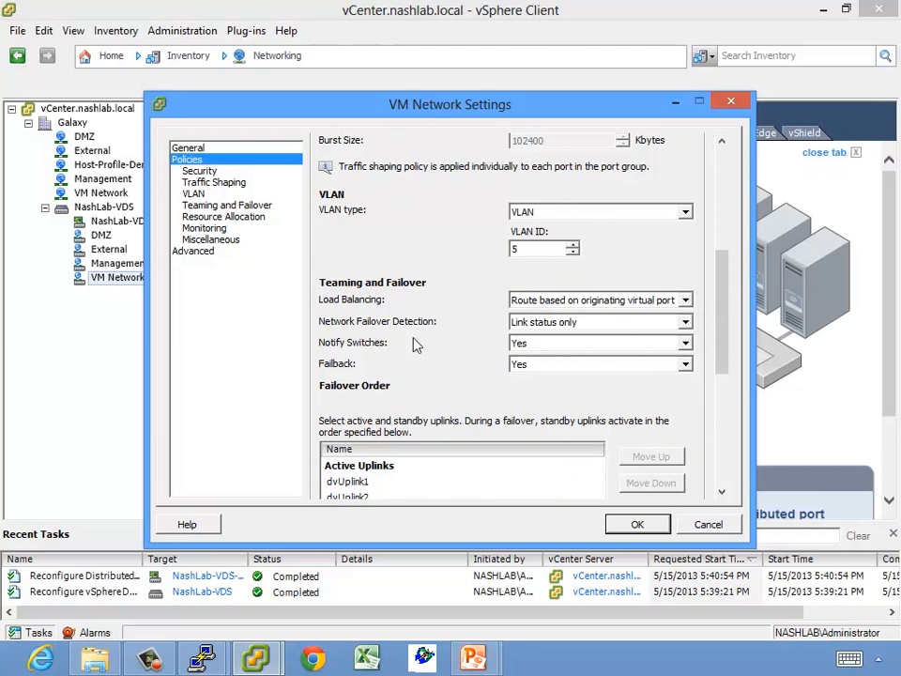
left_click_drag(725, 346, 728, 425)
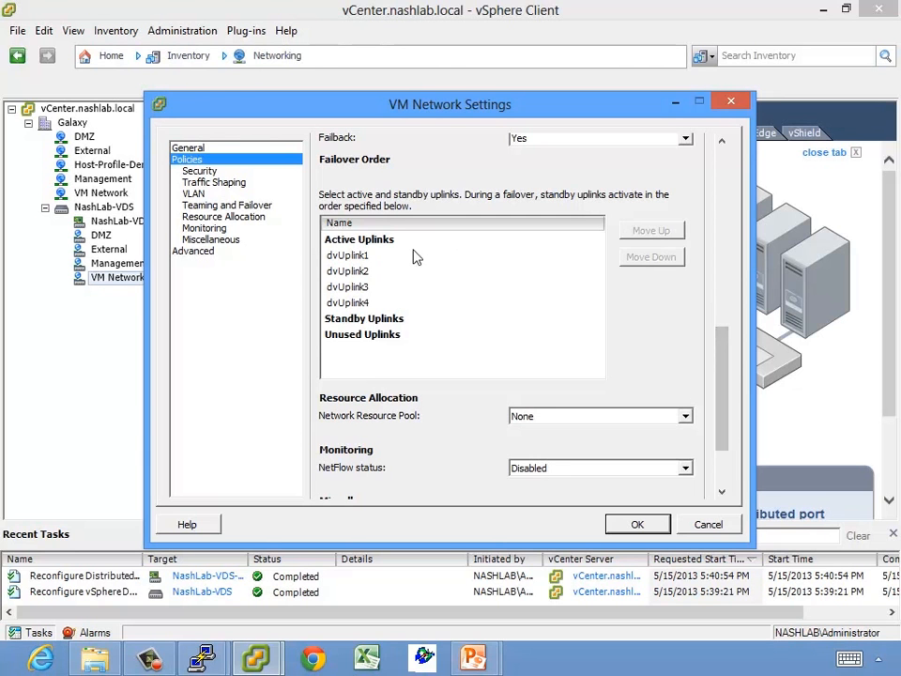
left_click(359, 291)
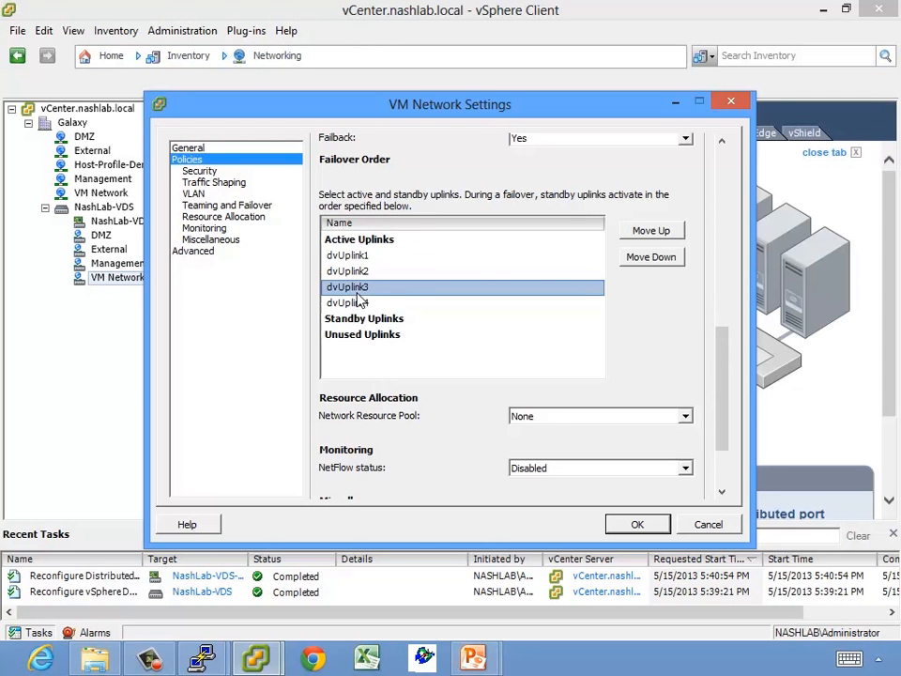
left_click(353, 300, "shift")
double_click(643, 258)
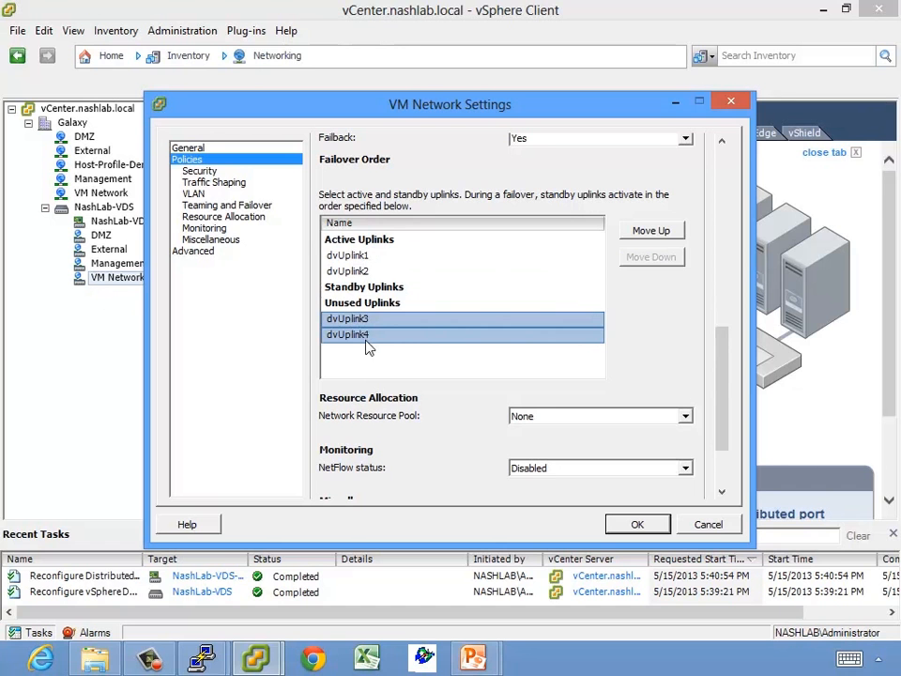
left_click(650, 230)
left_click(650, 230)
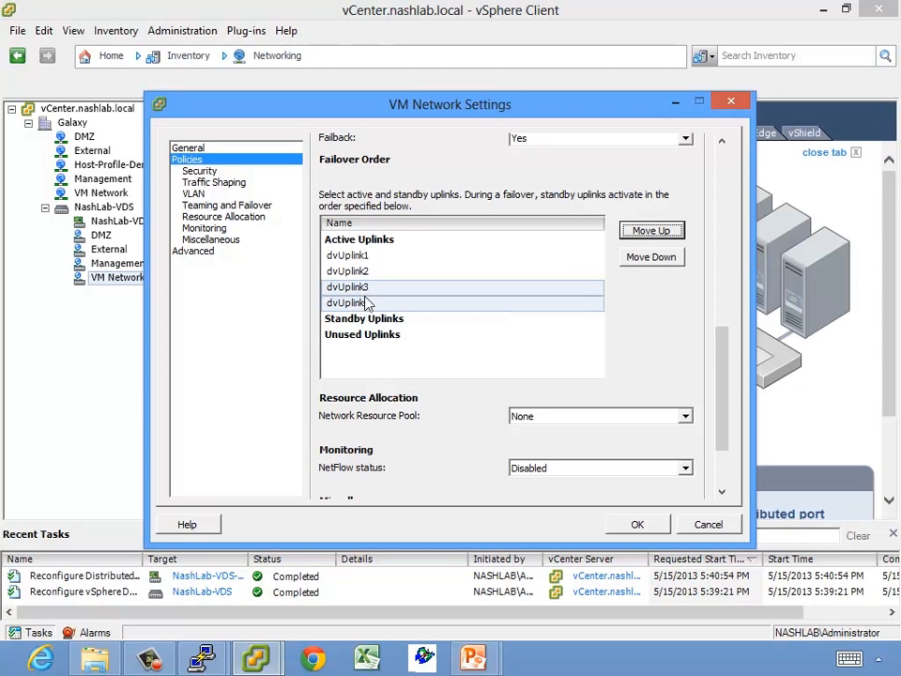
left_click(641, 259)
left_click(641, 259)
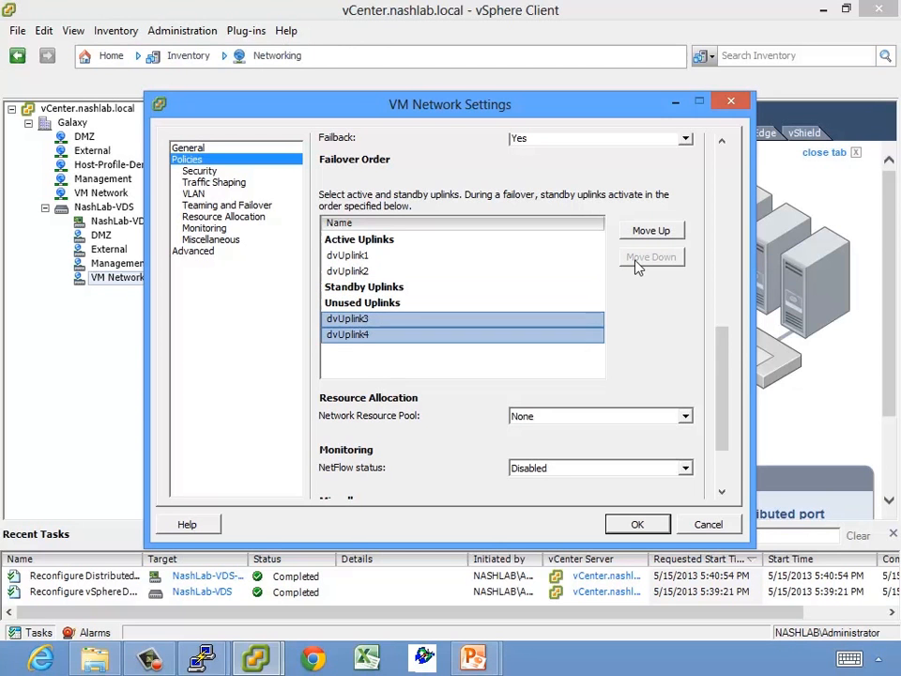
left_click(650, 230)
left_click(650, 229)
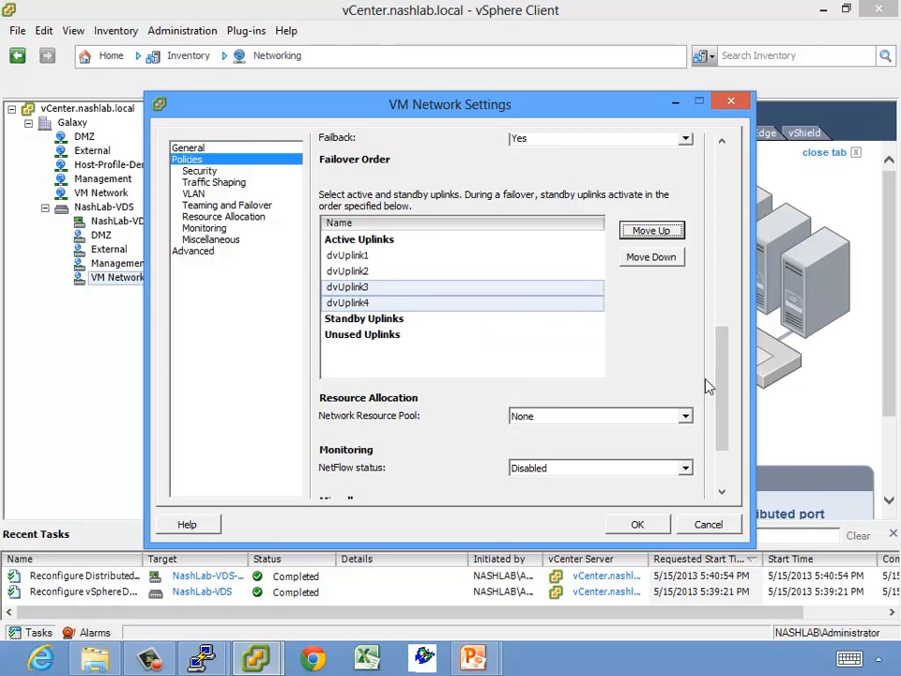
left_click_drag(724, 384, 720, 451)
left_click(520, 317)
left_click(527, 319)
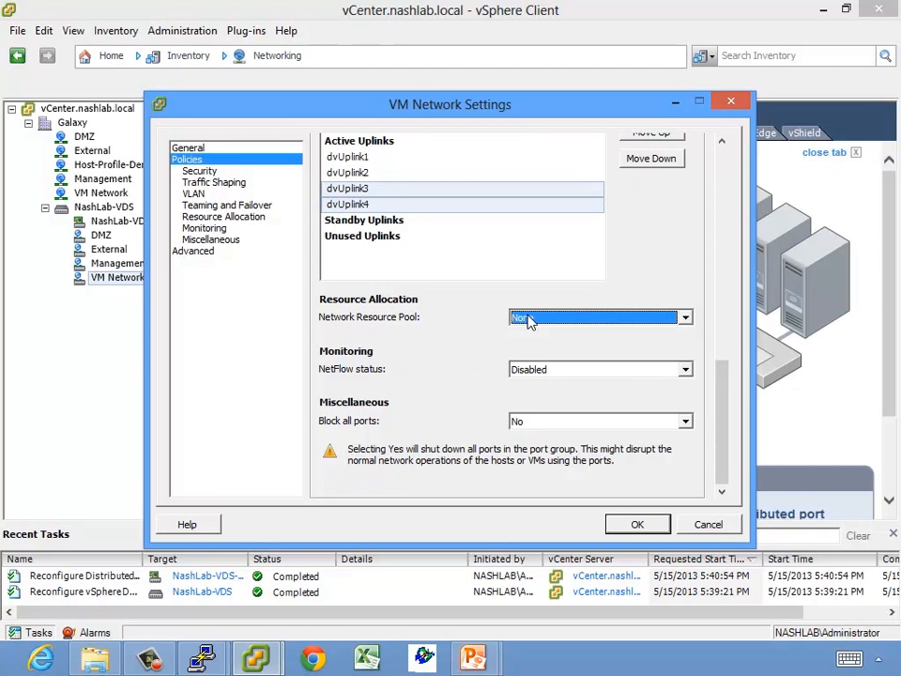
Leave network resource pool at None, NetFlow disabled, and all ports unblocked
left_click(530, 321)
left_click(529, 321)
left_click(567, 373)
left_click(568, 385)
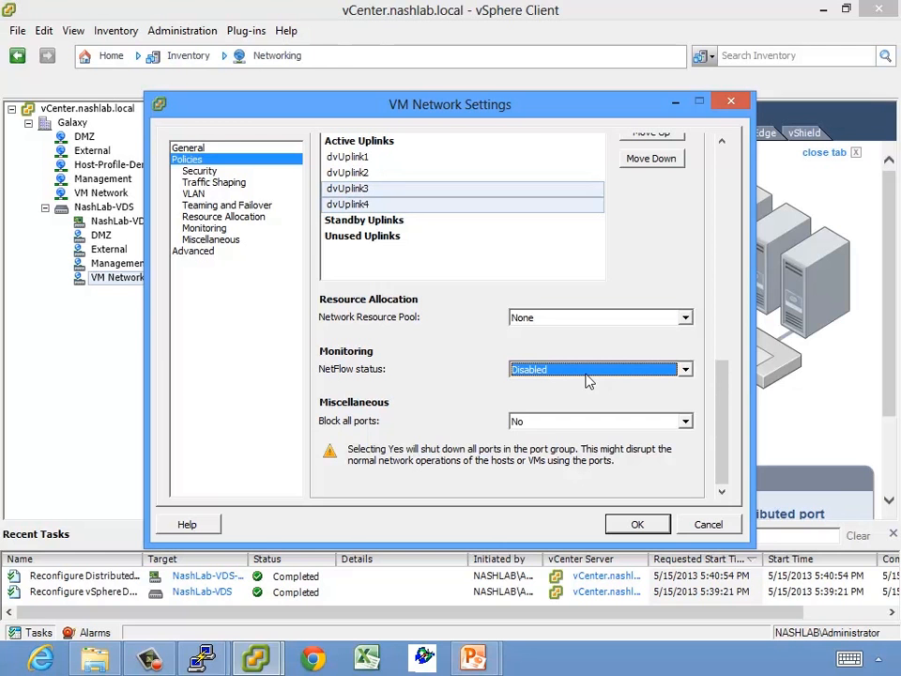
left_click(549, 420)
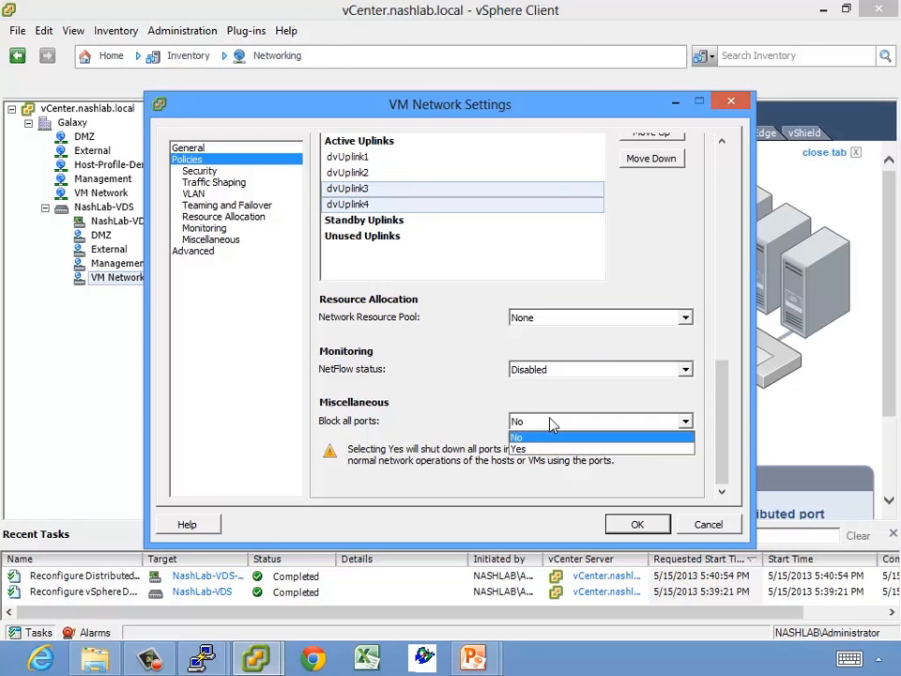
left_click(546, 434)
Cancel the advanced override settings unchanged and close the VM Network settings
left_click(212, 254)
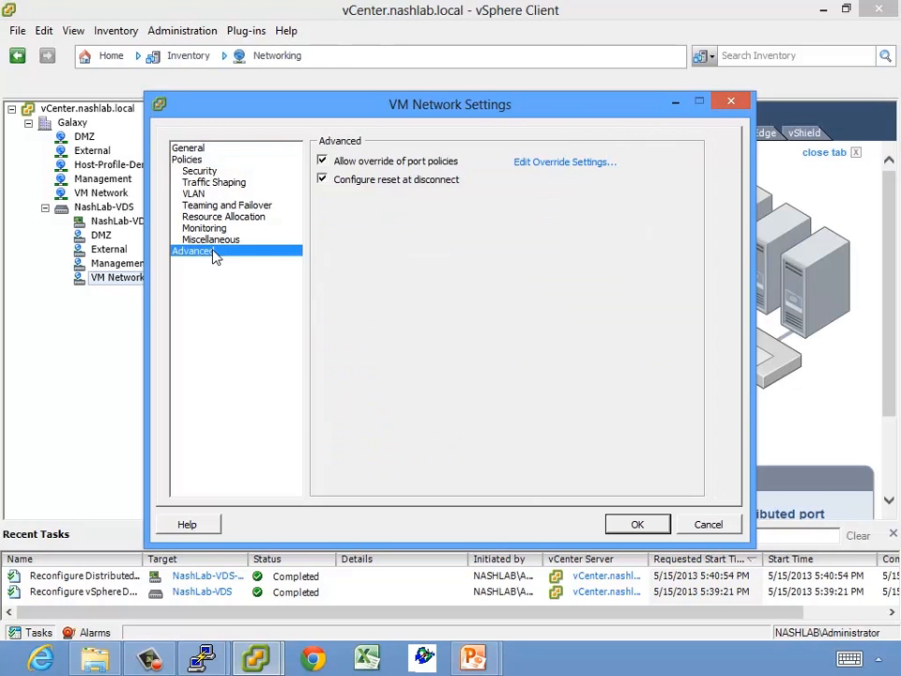
left_click(549, 162)
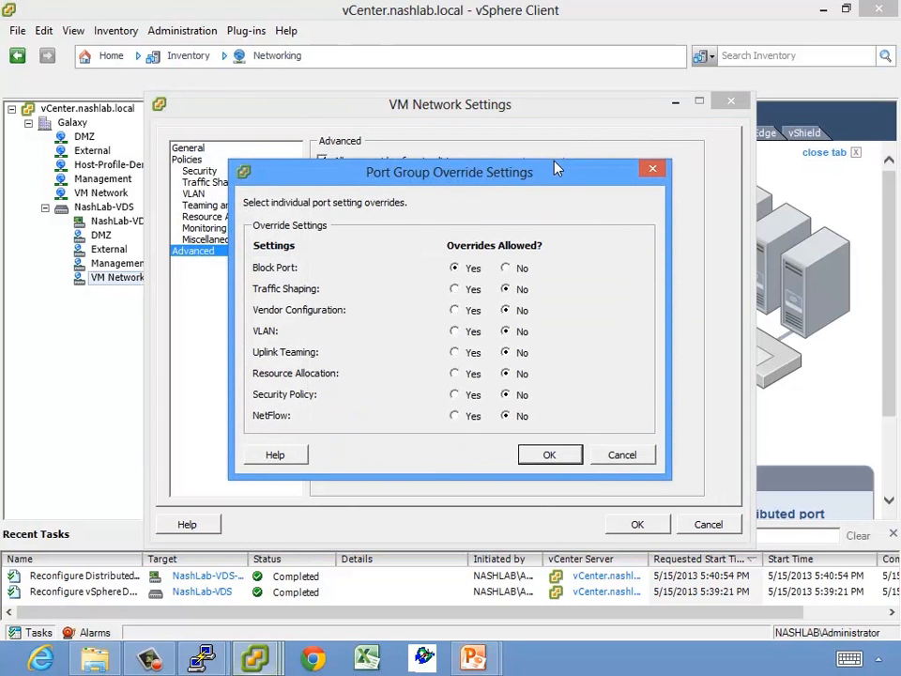
left_click(621, 454)
left_click(719, 526)
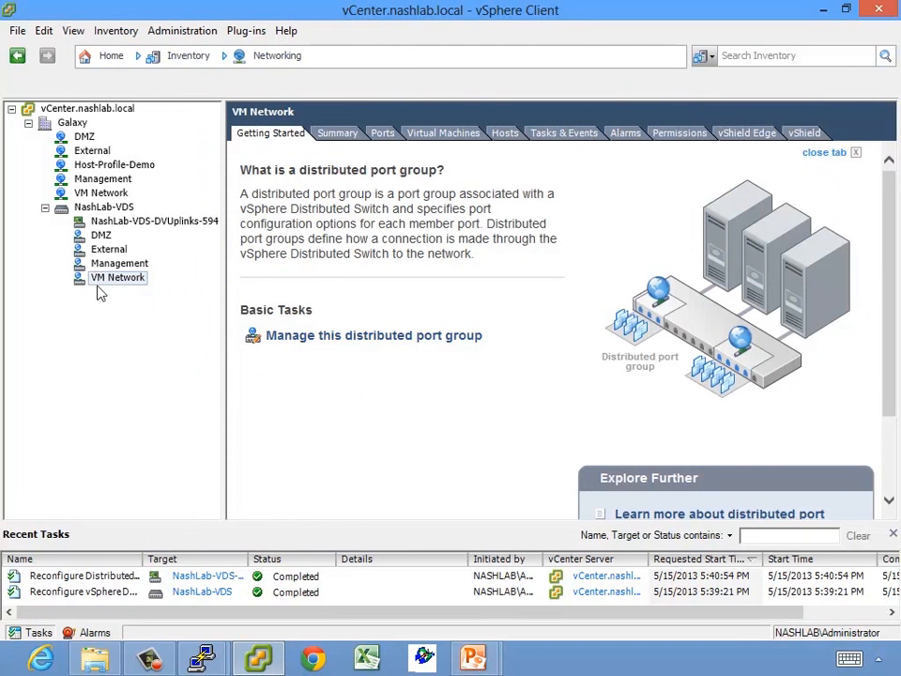
Show NashLab-VDS's Resource Allocation tab and bring up its resource allocation Properties
left_click(106, 209)
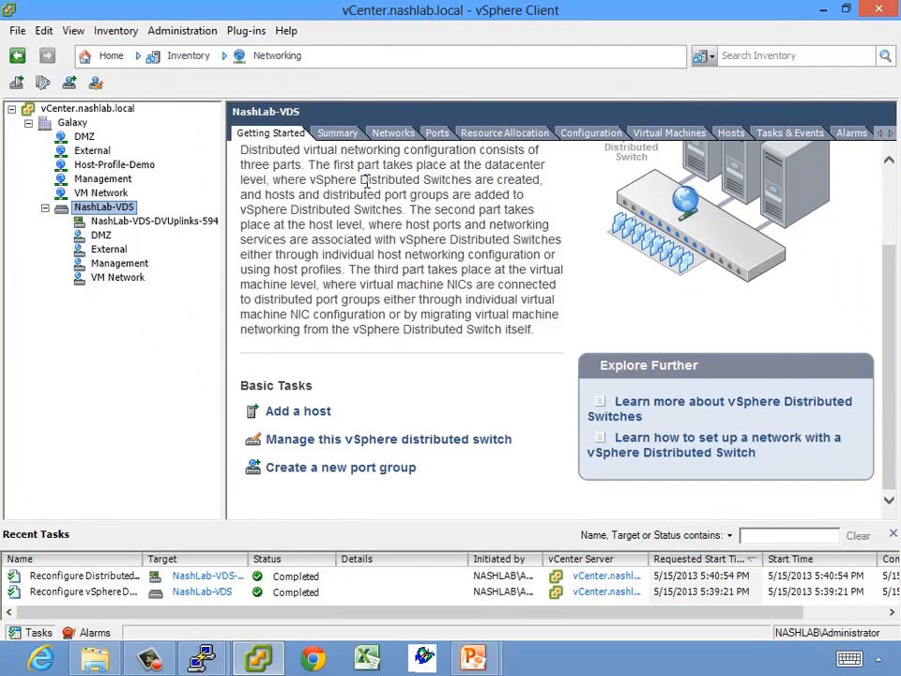
left_click(120, 206)
left_click(487, 135)
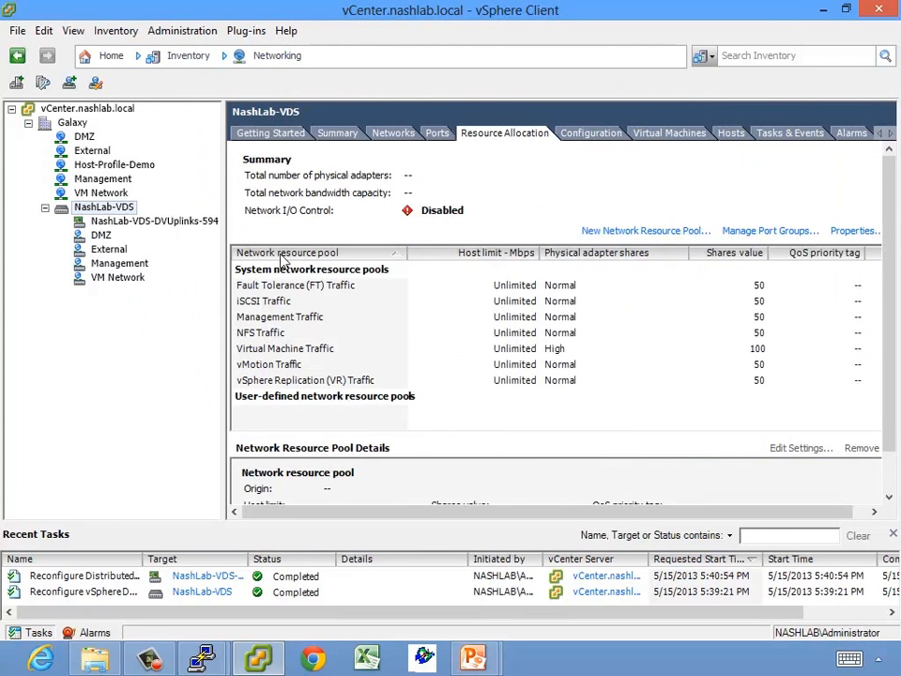
left_click_drag(223, 266, 111, 266)
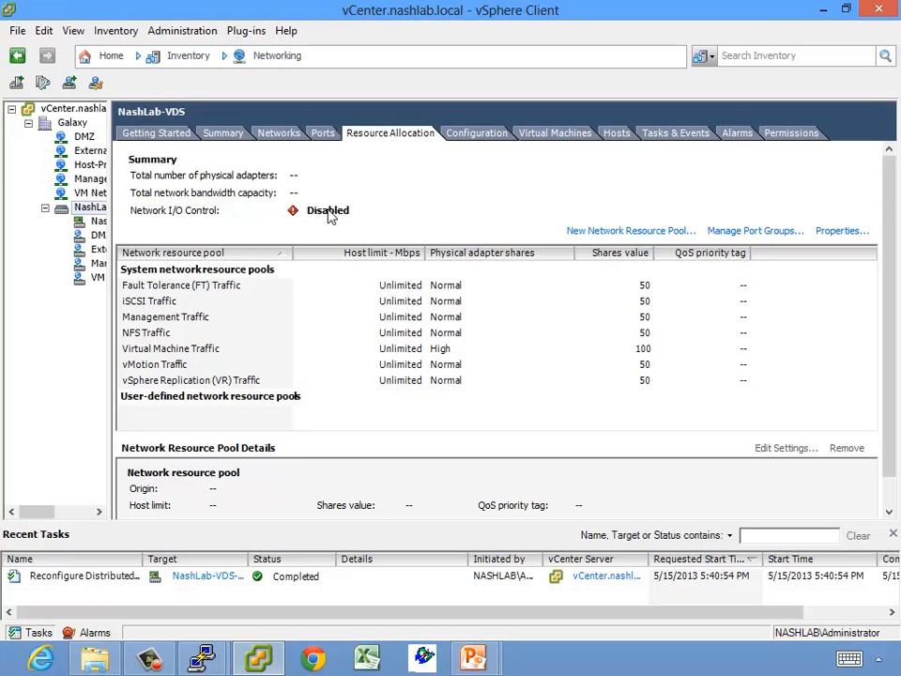
left_click(838, 230)
Enable Network I/O Control on NashLab-VDS, then inspect the Fault Tolerance (FT) Traffic pool
left_click(287, 320)
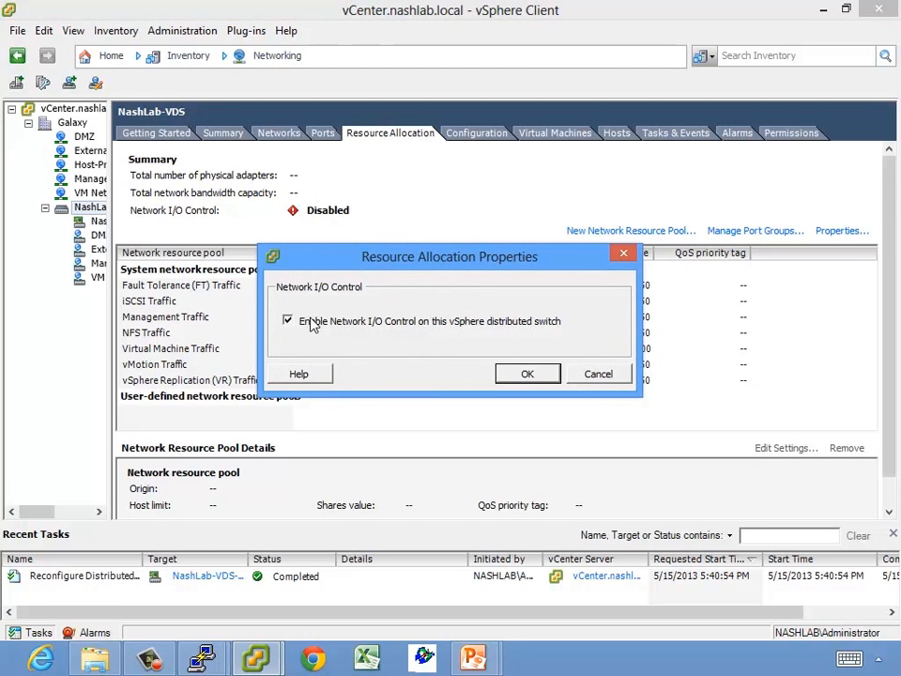
left_click(525, 373)
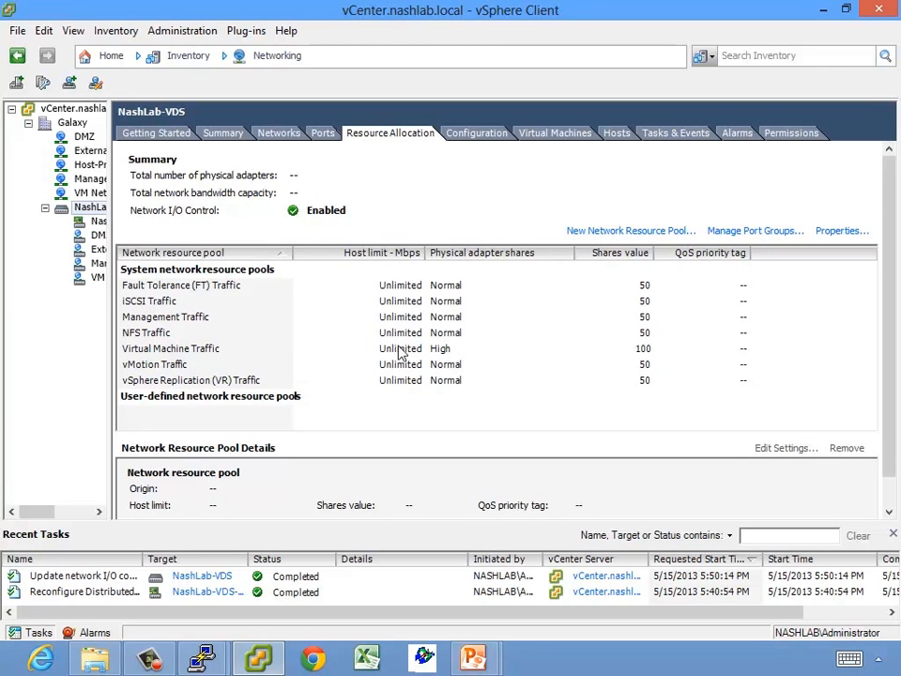
left_click(399, 286)
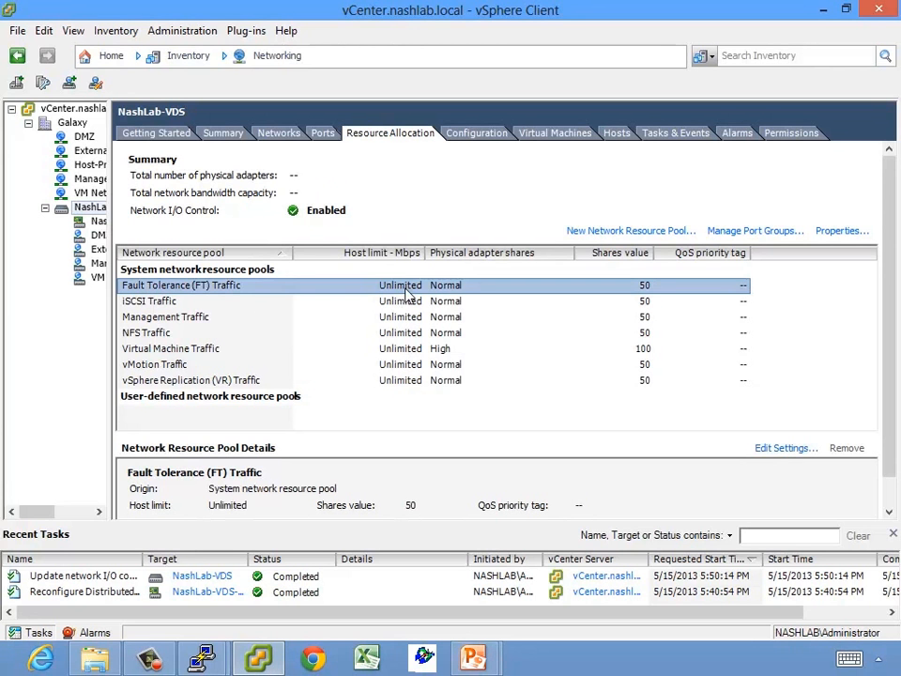
double_click(401, 290)
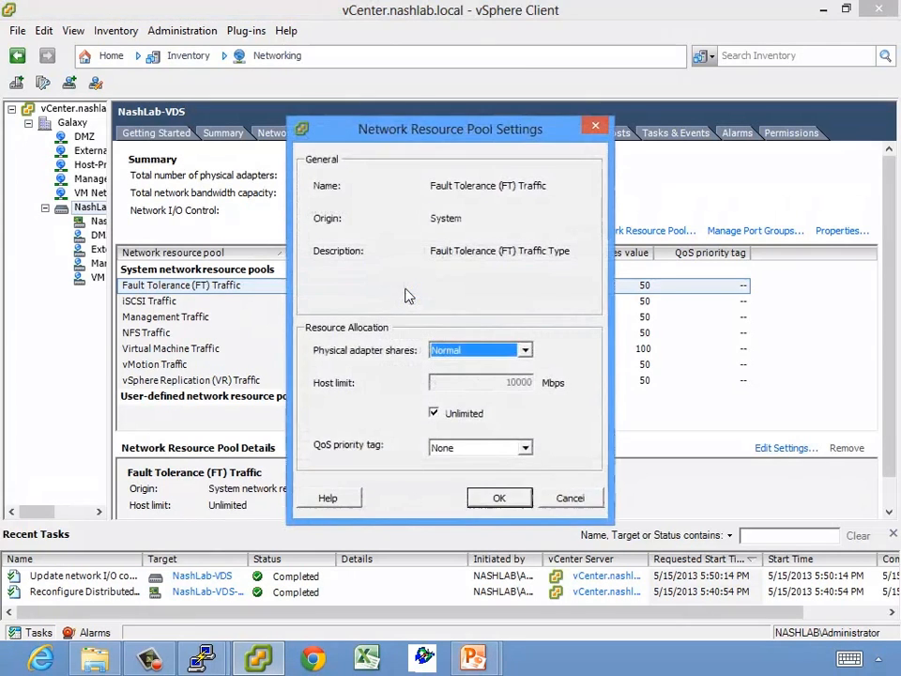
left_click(433, 413)
left_click_drag(433, 380, 586, 380)
type("50")
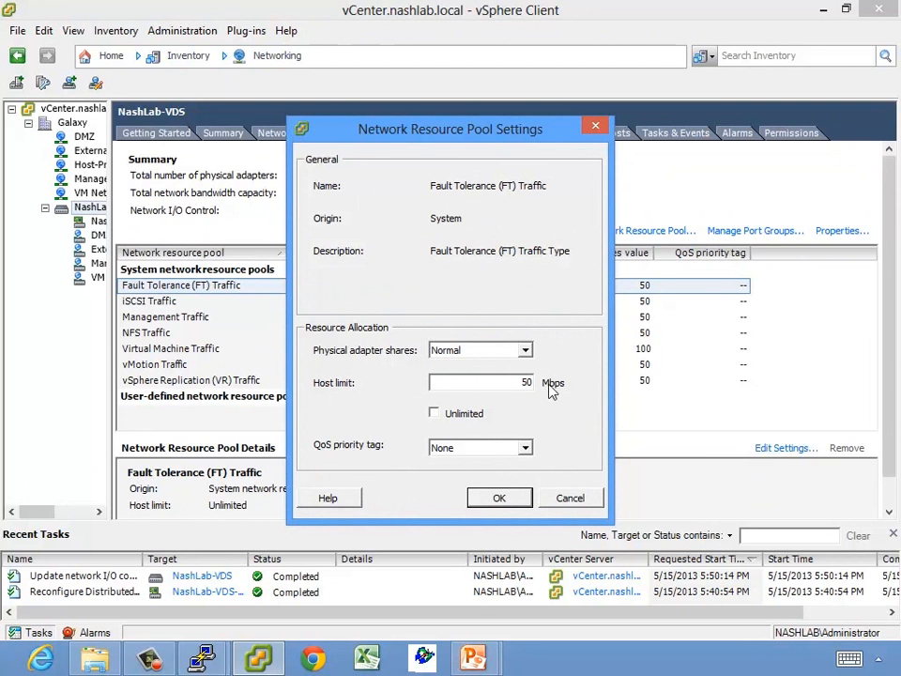
left_click(492, 355)
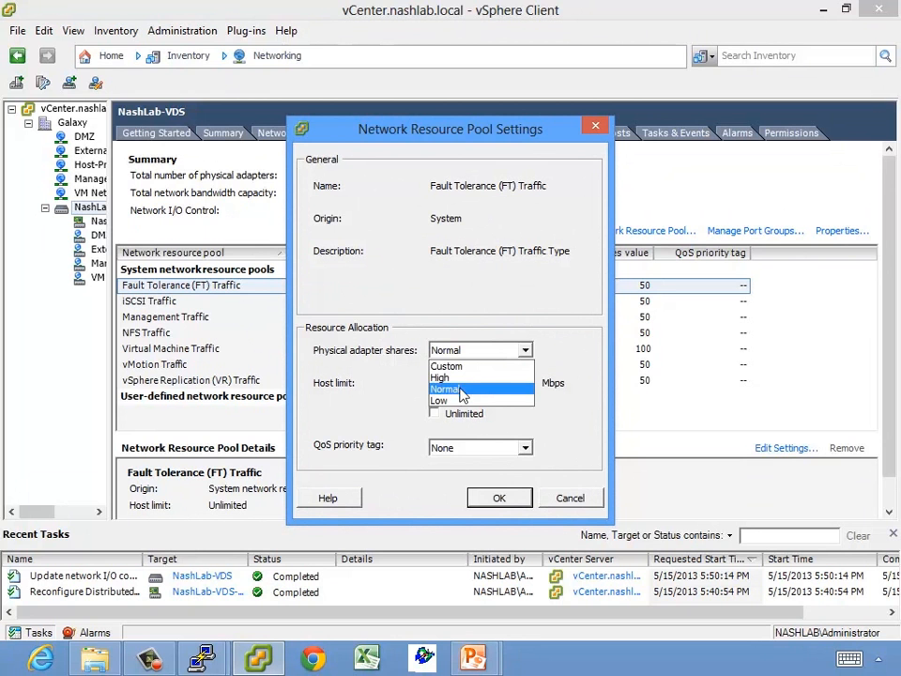
left_click(459, 377)
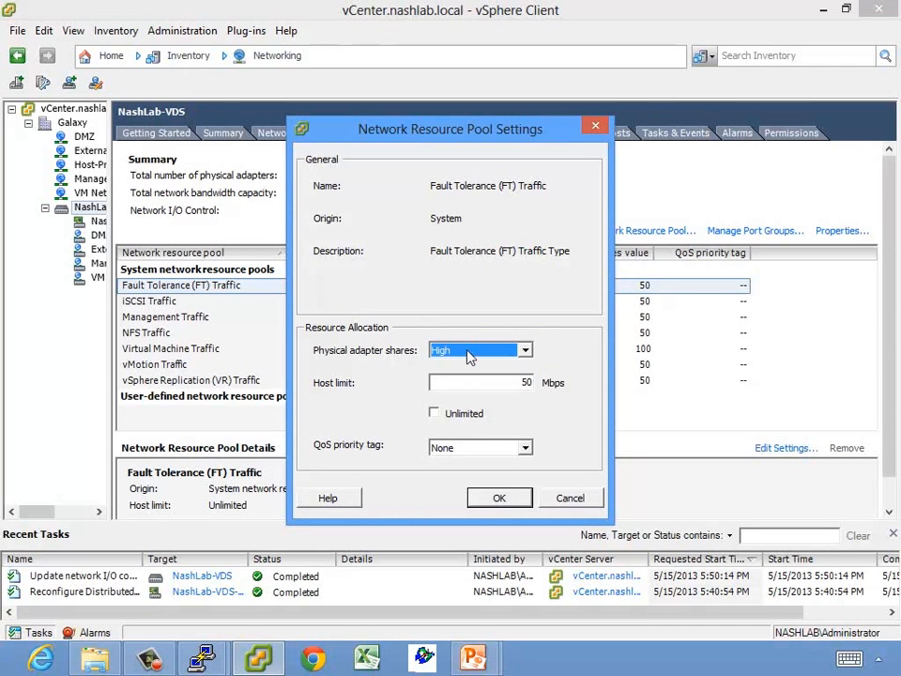
left_click(469, 350)
left_click(451, 367)
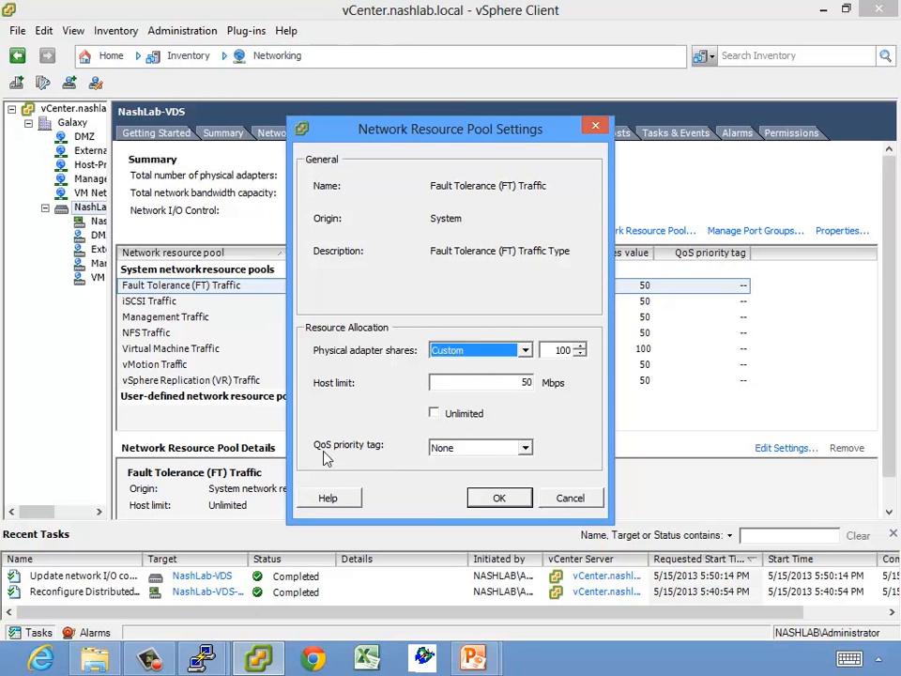
left_click(474, 448)
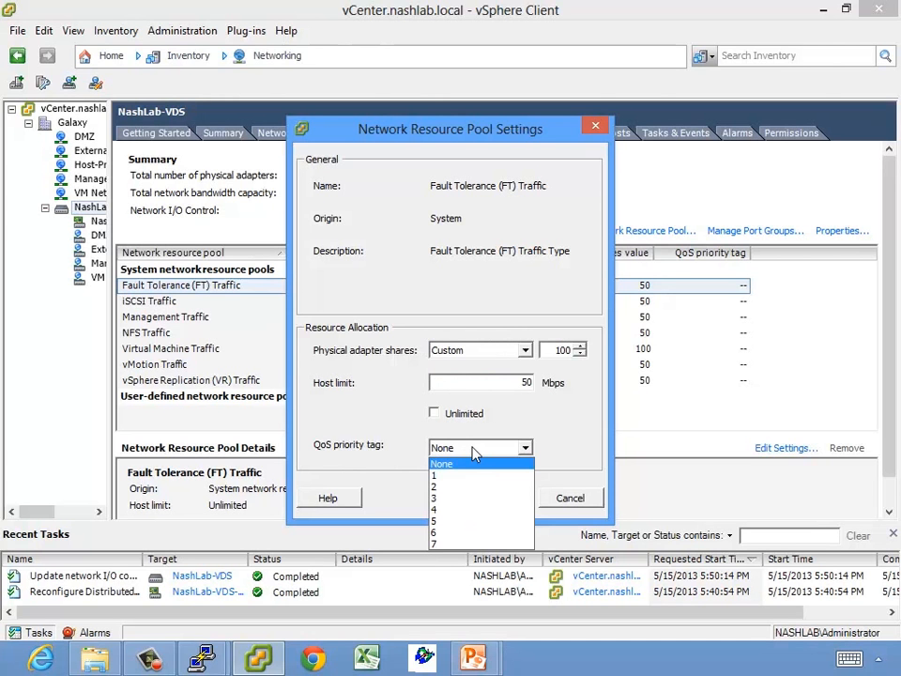
left_click(443, 463)
left_click(450, 450)
left_click(446, 463)
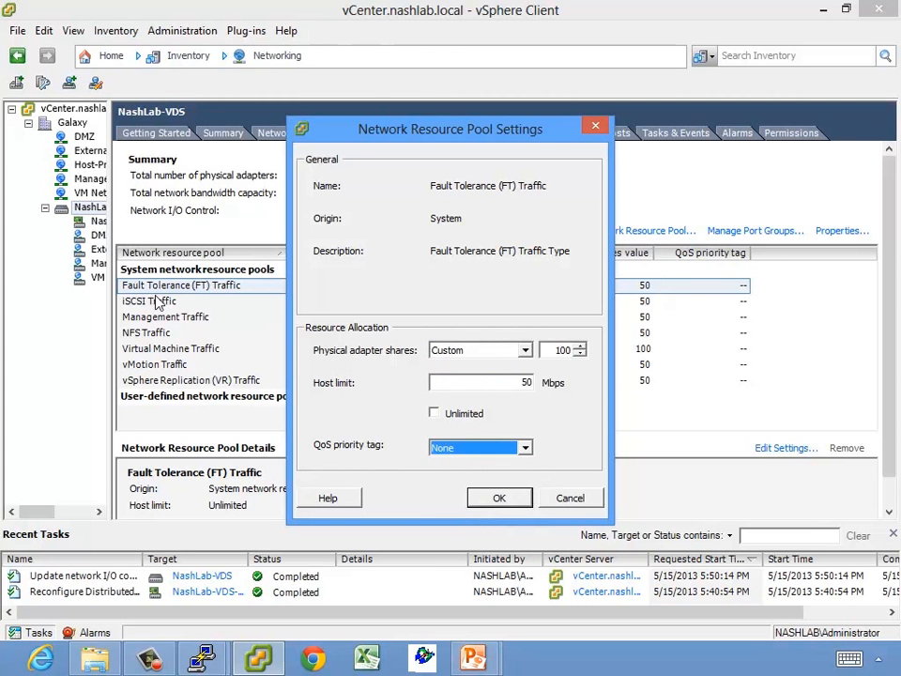
left_click(481, 350)
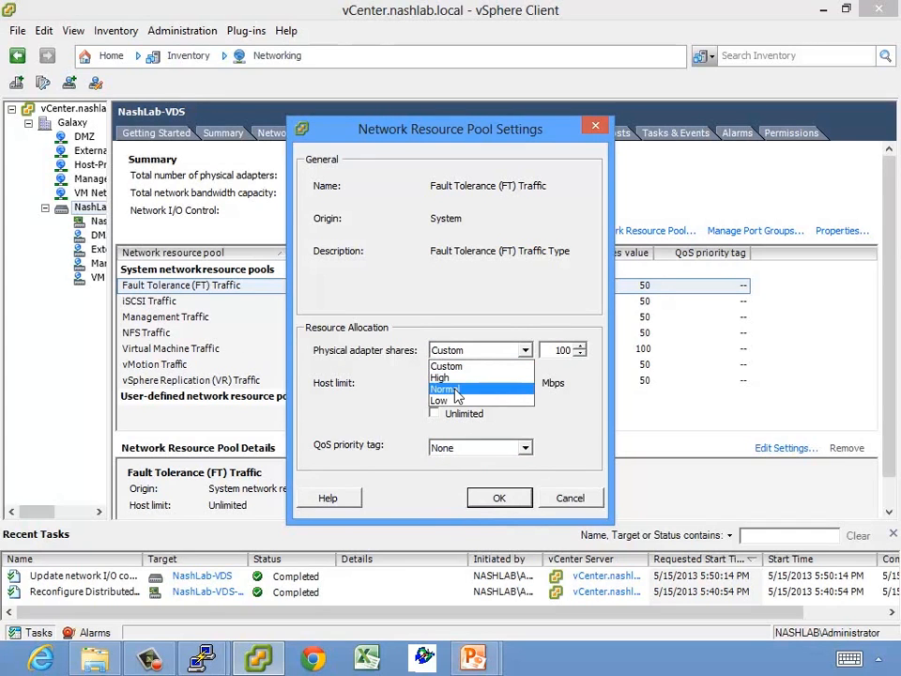
left_click(459, 395)
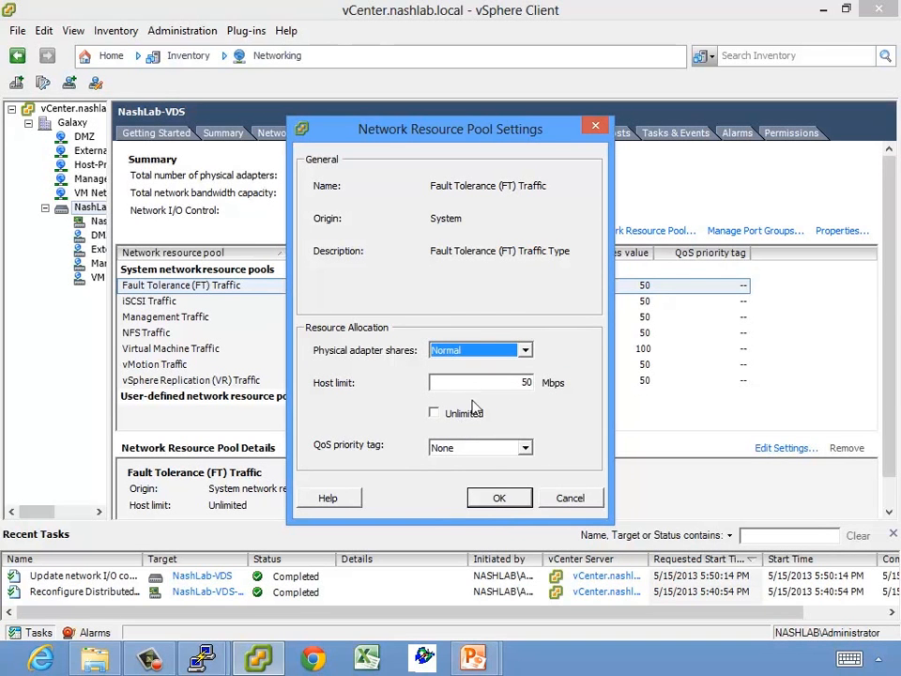
left_click(464, 413)
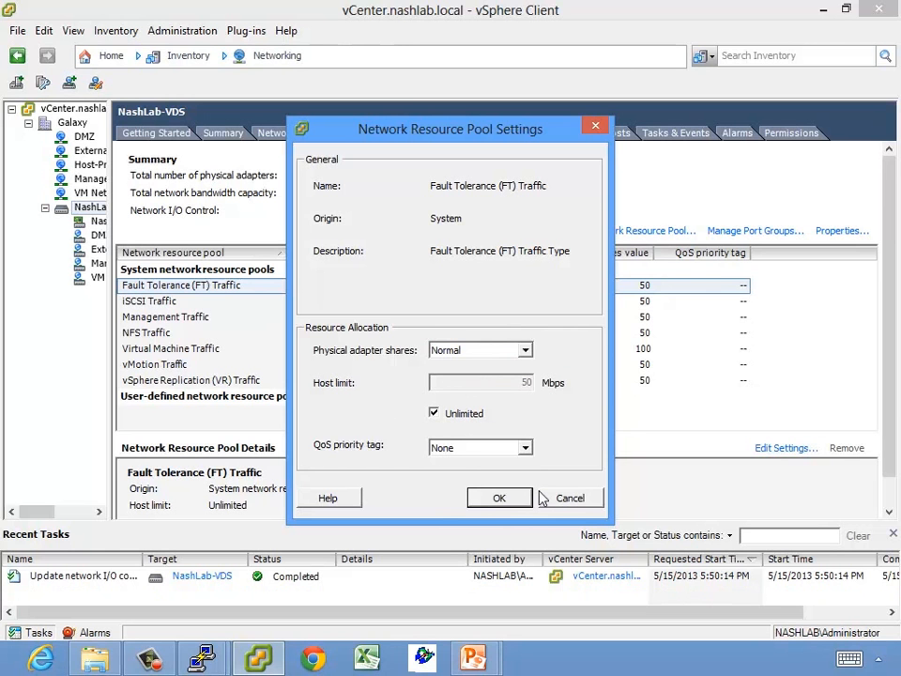
left_click(569, 497)
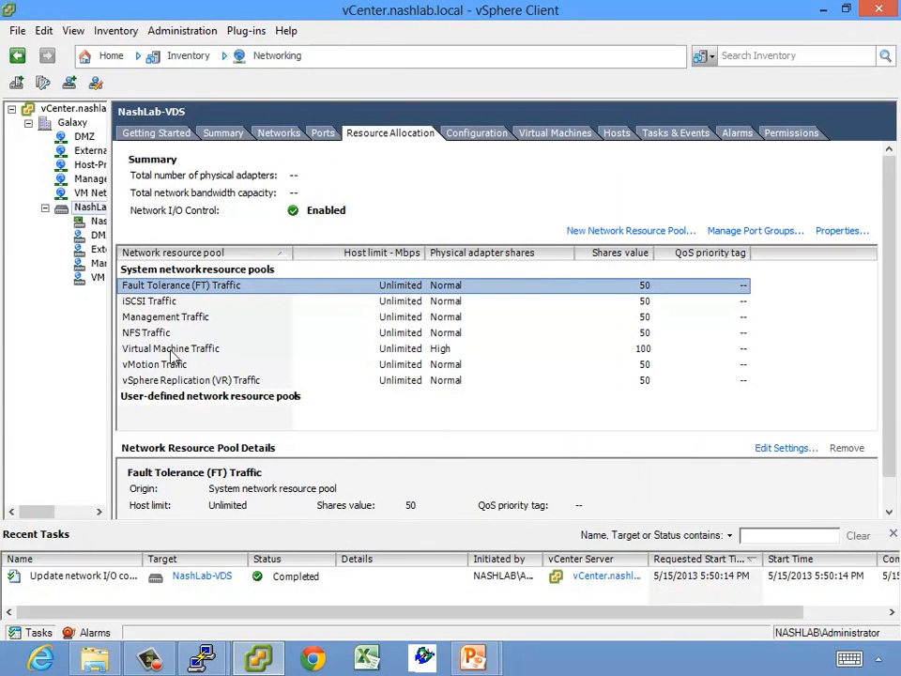
left_click(215, 350)
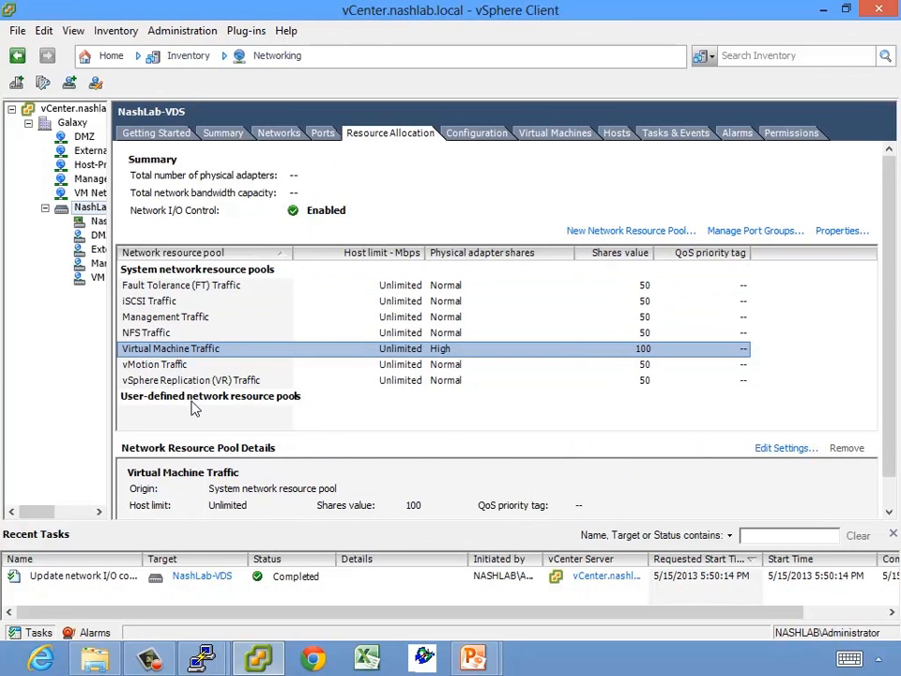
Create network resource pool VCAP-Demo-Pool and view its Unlimited, Normal-shares (50) details
left_click(610, 231)
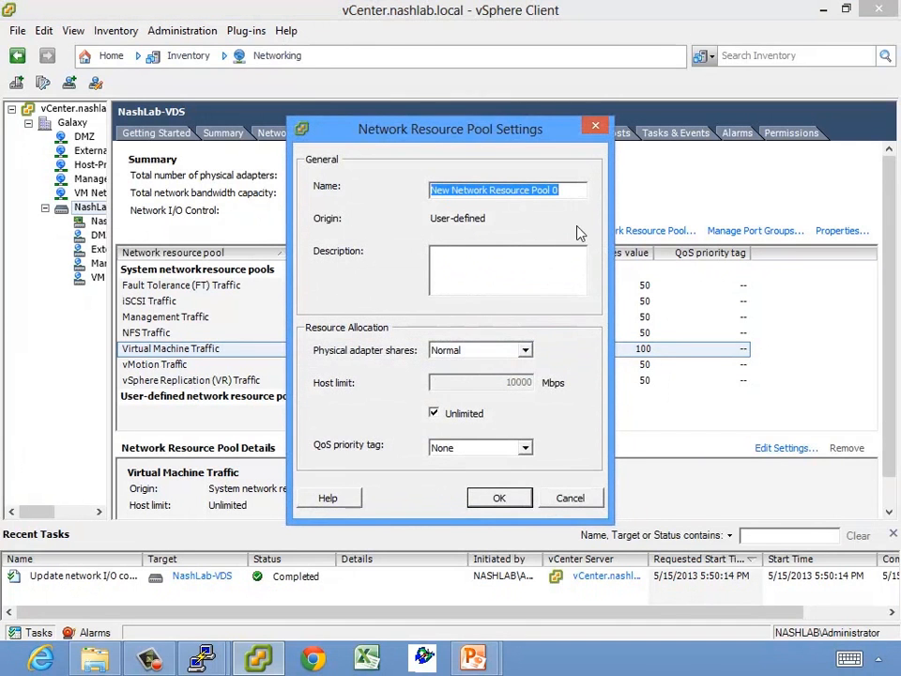
type("VCAP-Demo-Pool")
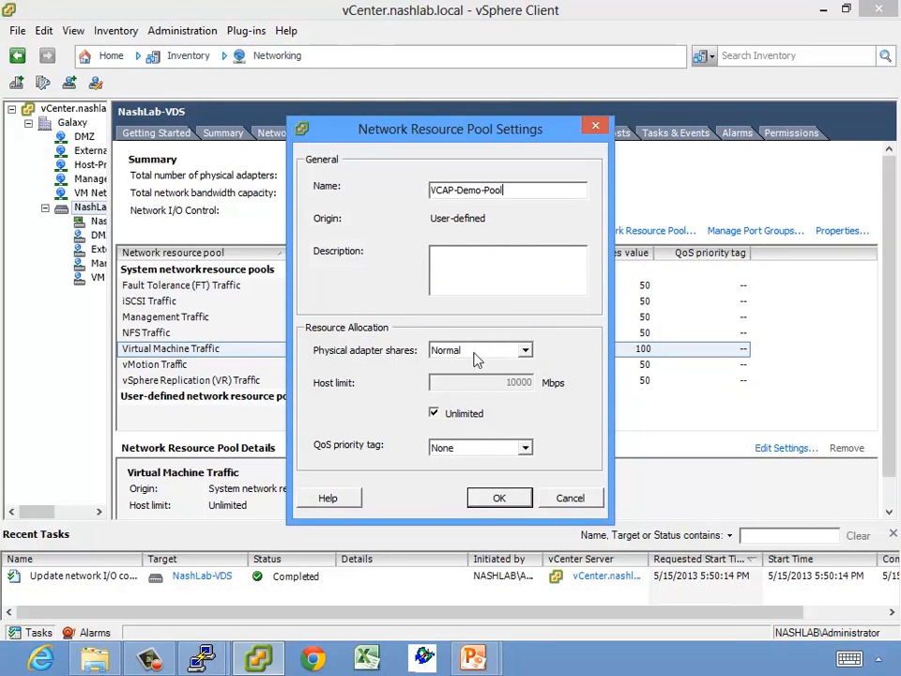
left_click(497, 498)
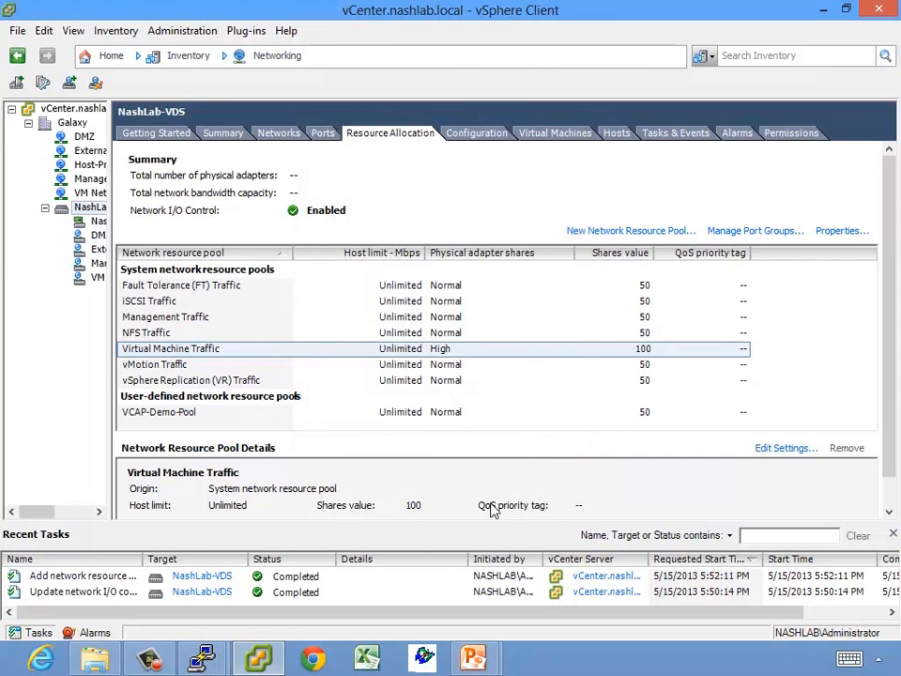
left_click(285, 416)
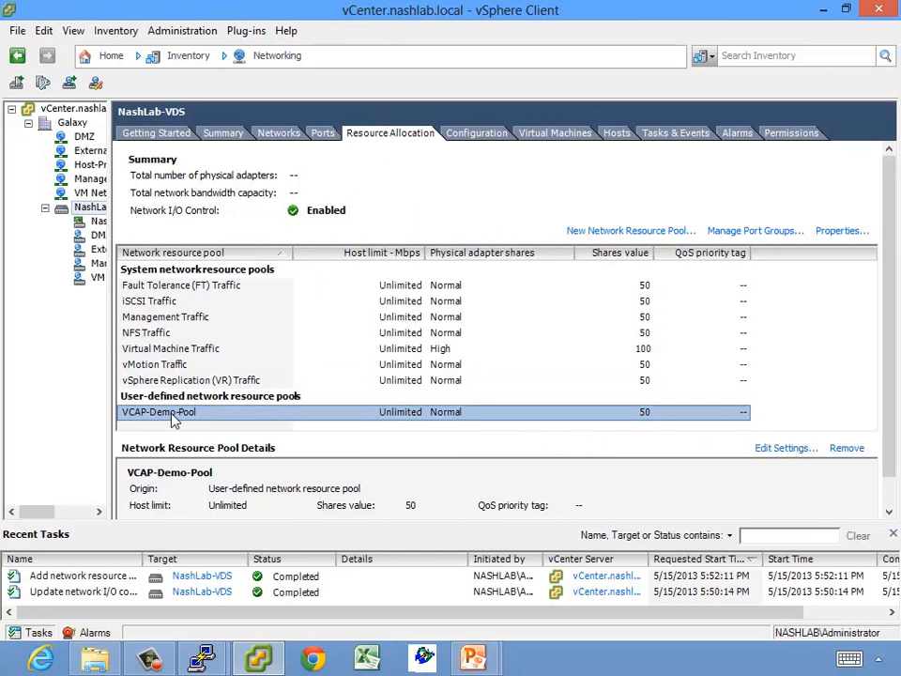
Assign the DMZ port group to the VCAP-Demo-Pool resource pool
left_click(740, 230)
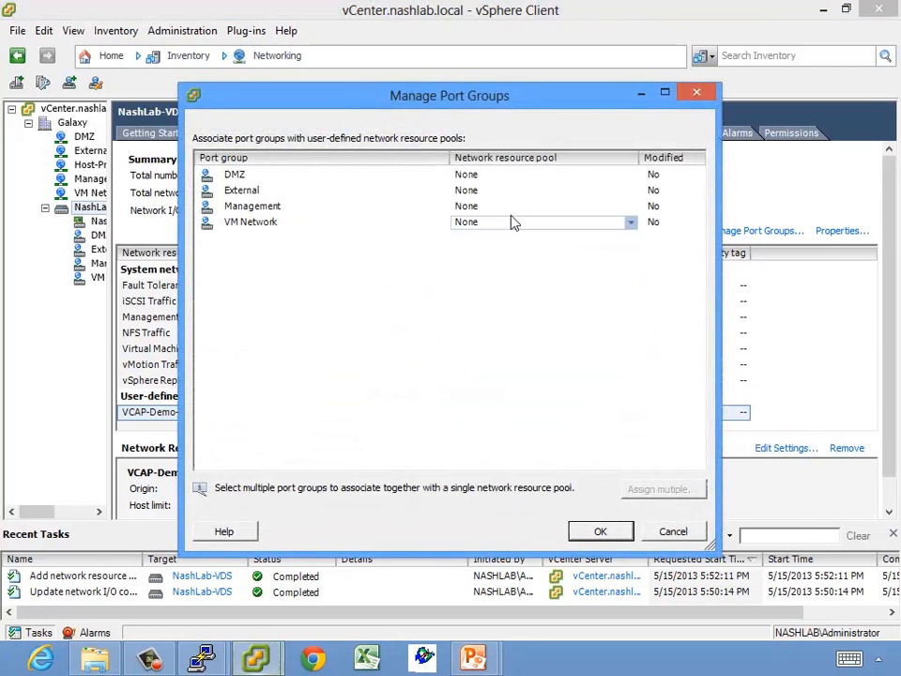
left_click(626, 176)
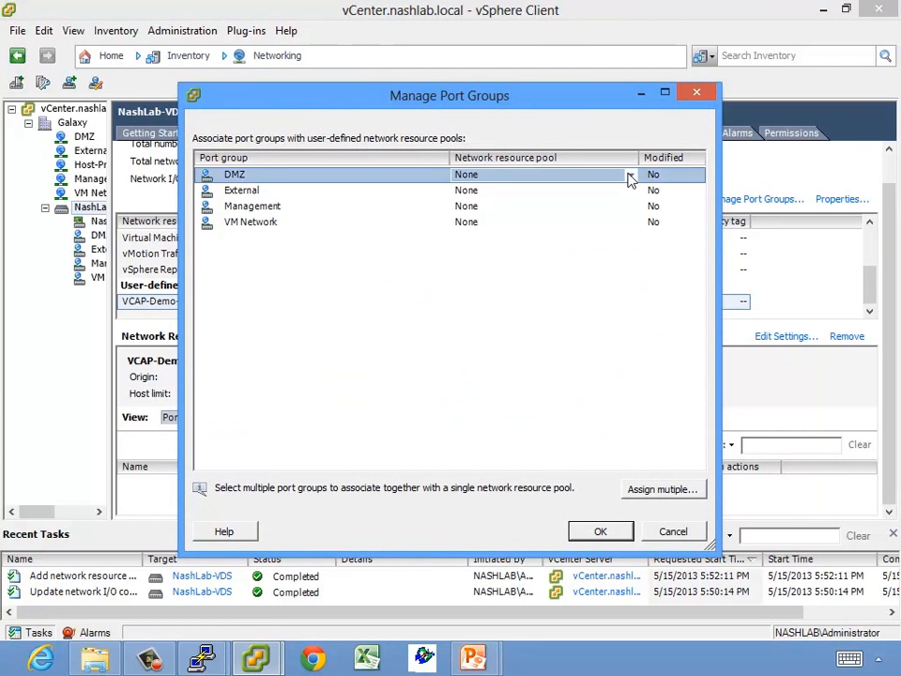
left_click(629, 178)
left_click(525, 203)
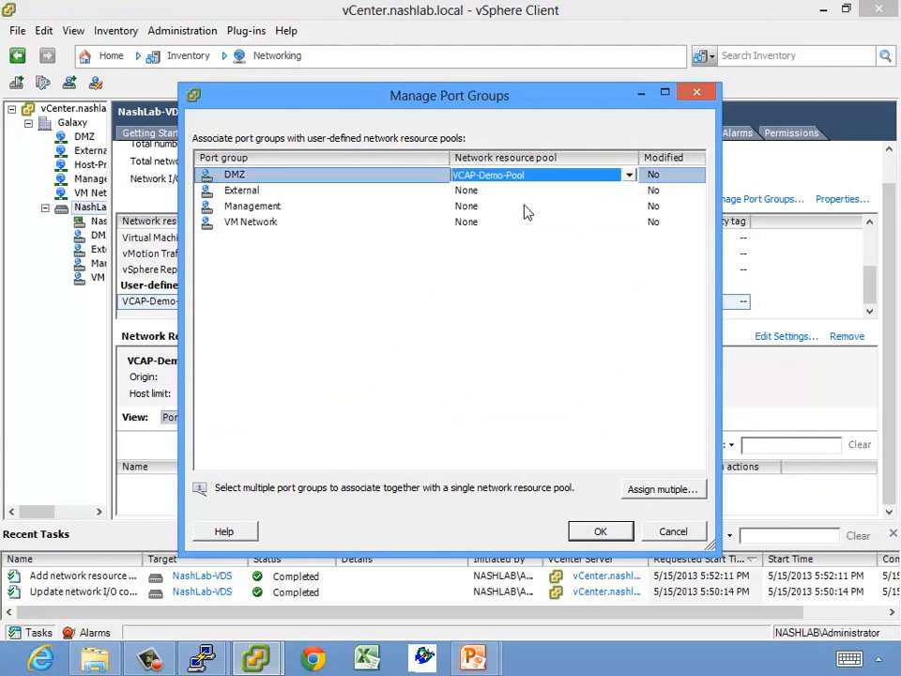
left_click(600, 531)
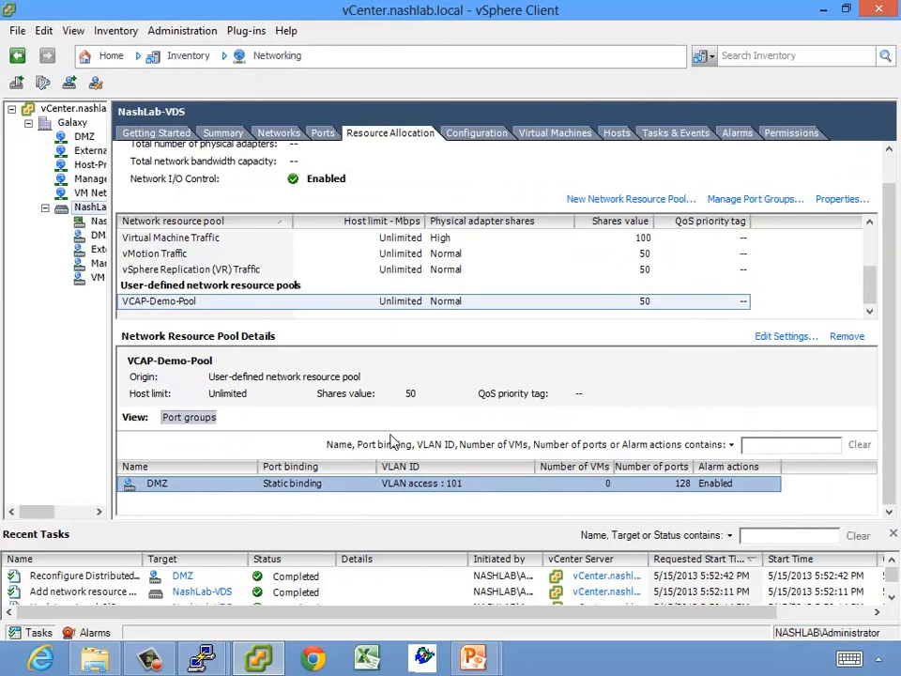
scroll(354, 310, "up", 2)
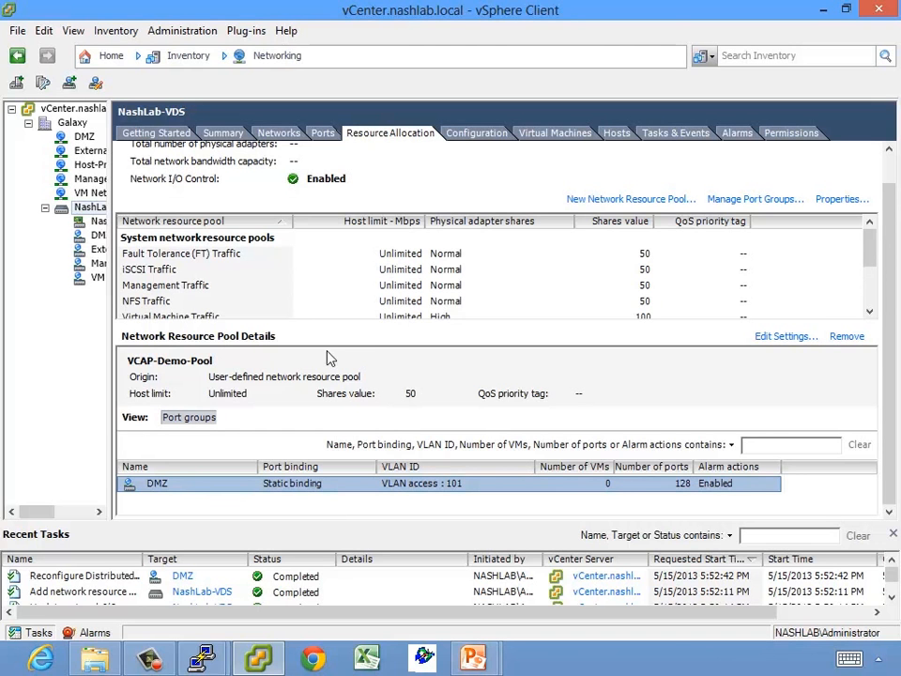
Widen the inventory tree and show the NashLab-VDS Summary after glancing at DMZ and External
left_click_drag(109, 349, 297, 343)
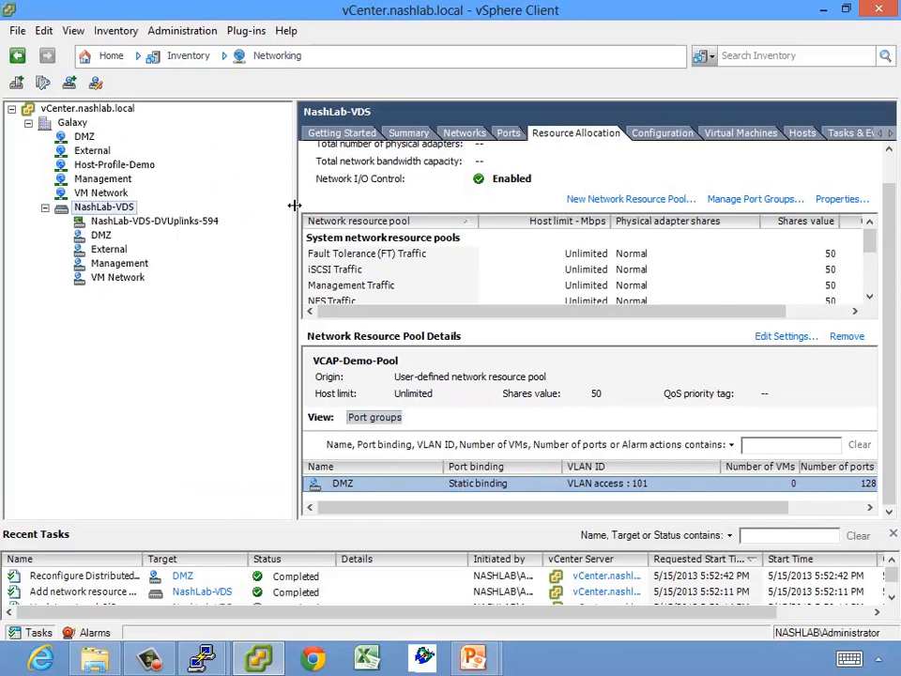
left_click(410, 133)
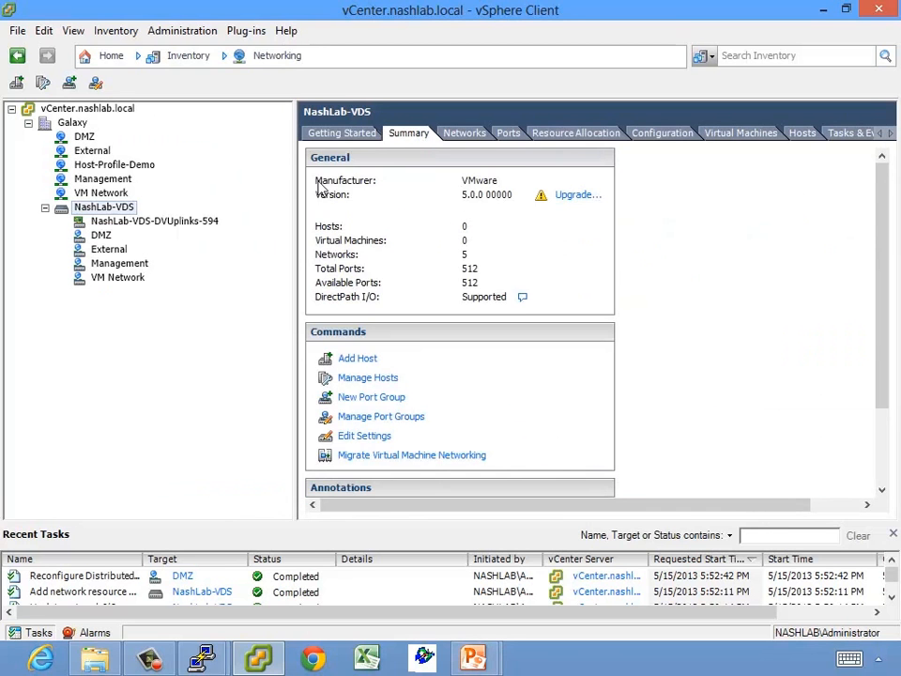
left_click(101, 235)
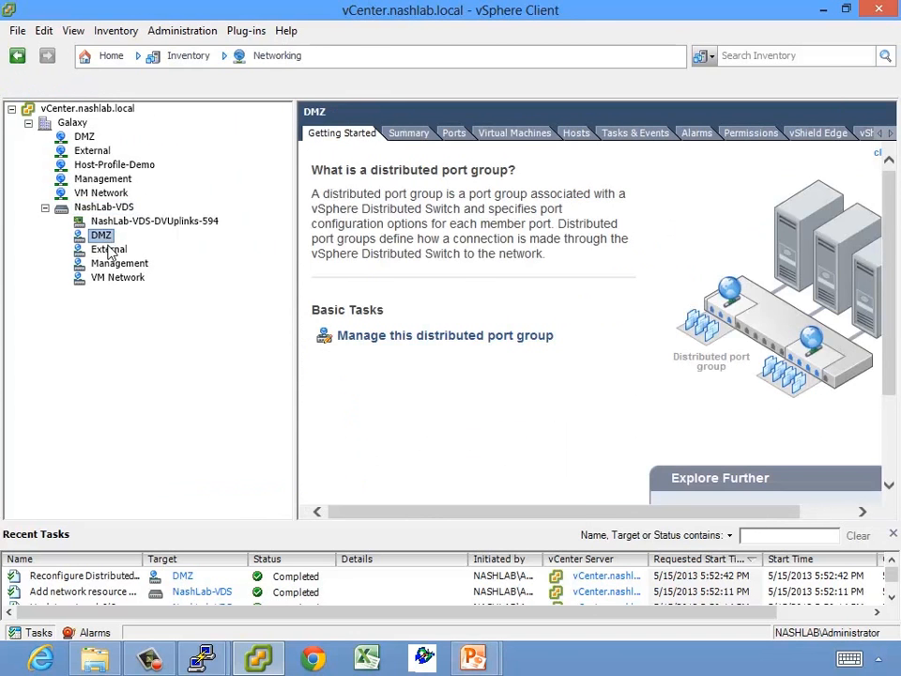
left_click(108, 248)
left_click(99, 207)
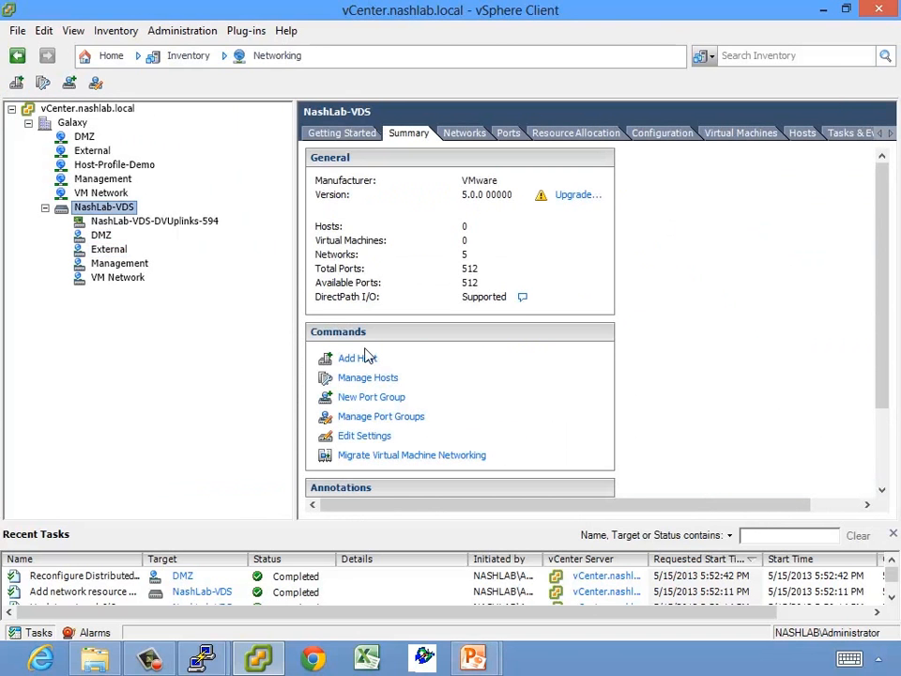
Choose optimus.nashlab.local with uplinks vmnic2 and vmnic3 in the Add Host wizard and continue
left_click(344, 359)
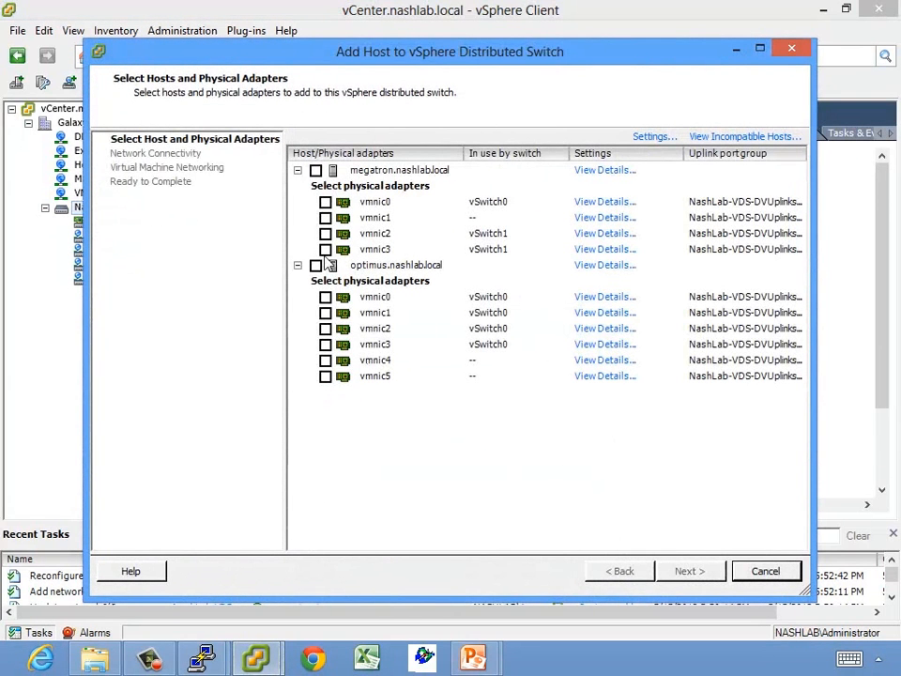
left_click(315, 265)
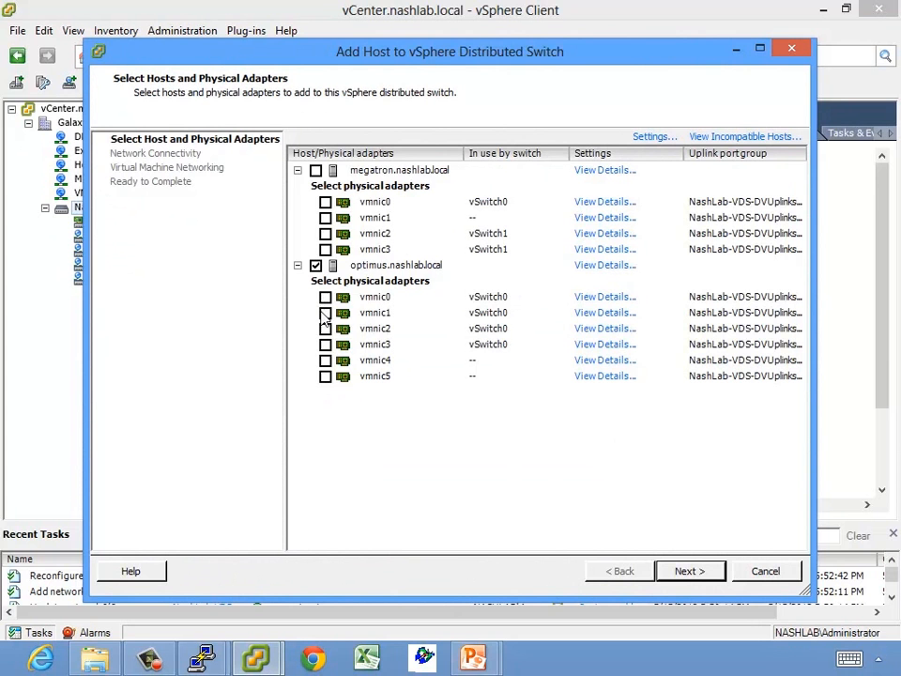
left_click(325, 329)
left_click(324, 344)
left_click(704, 574)
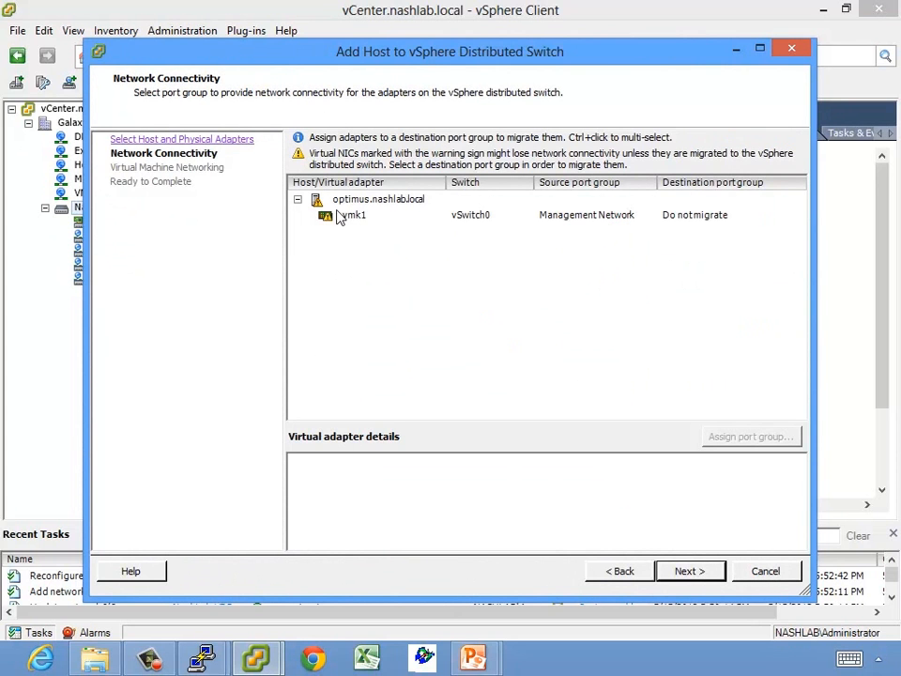
Send vmk1 to the Management port group and enable Migrate virtual machine networking
left_click(799, 216)
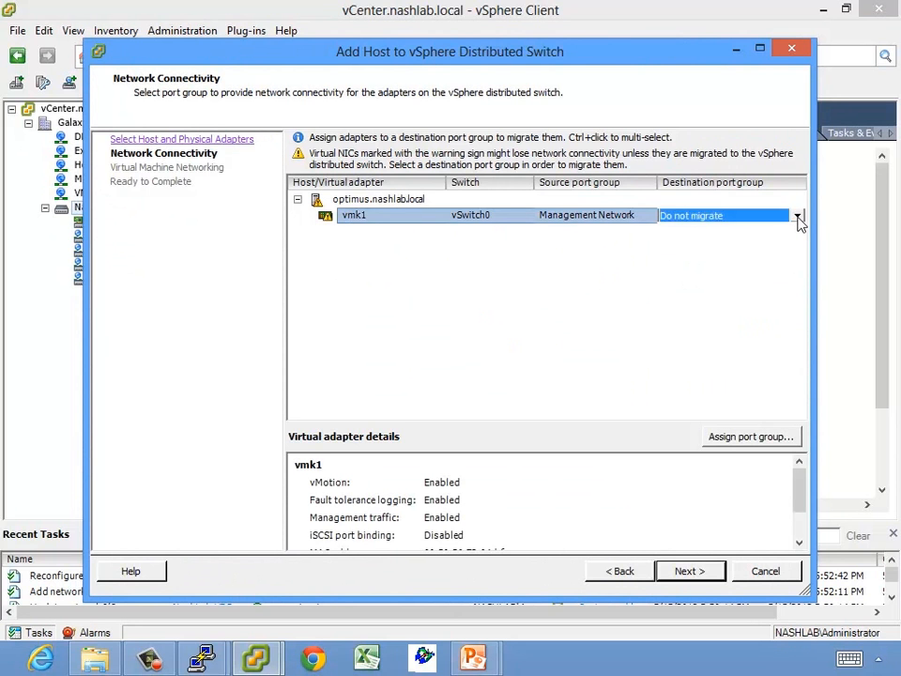
left_click(798, 216)
left_click(692, 267)
left_click(685, 569)
left_click(386, 145)
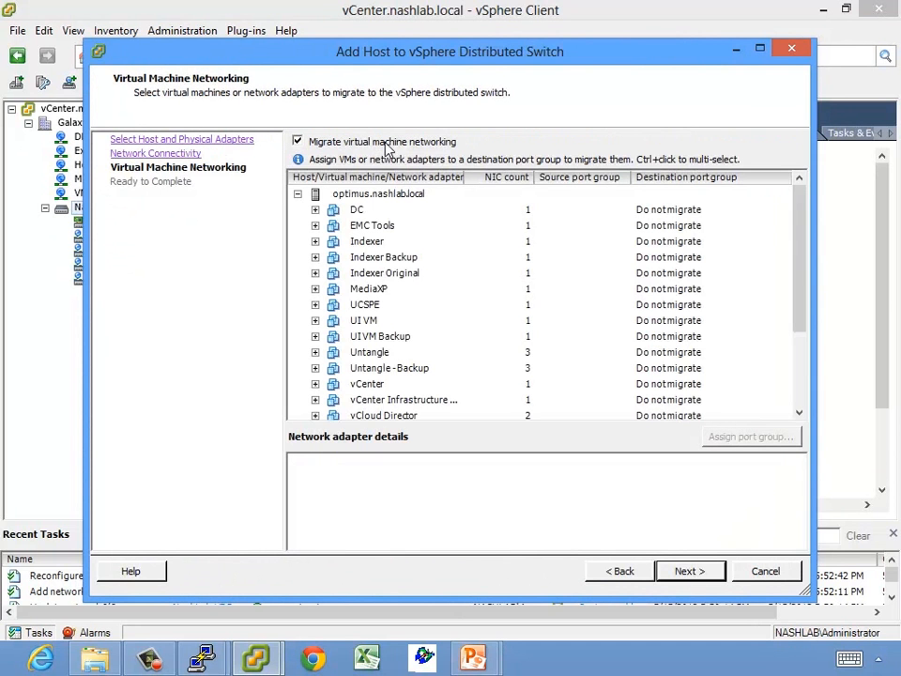
Select all VMs from DC through ZertoMgrDR and assign them the VM Network port group
left_click(315, 211)
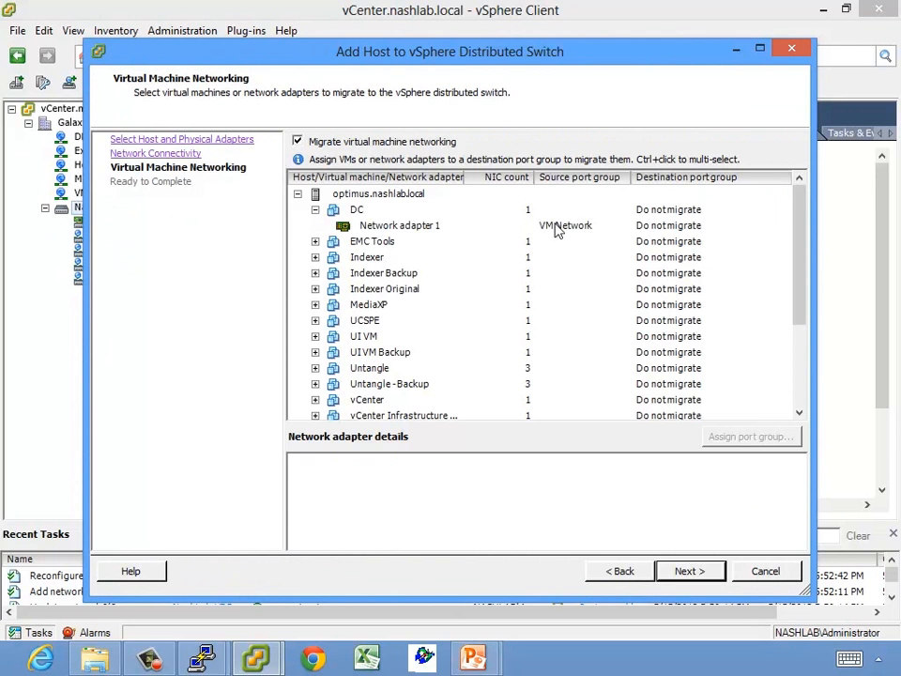
left_click(316, 210)
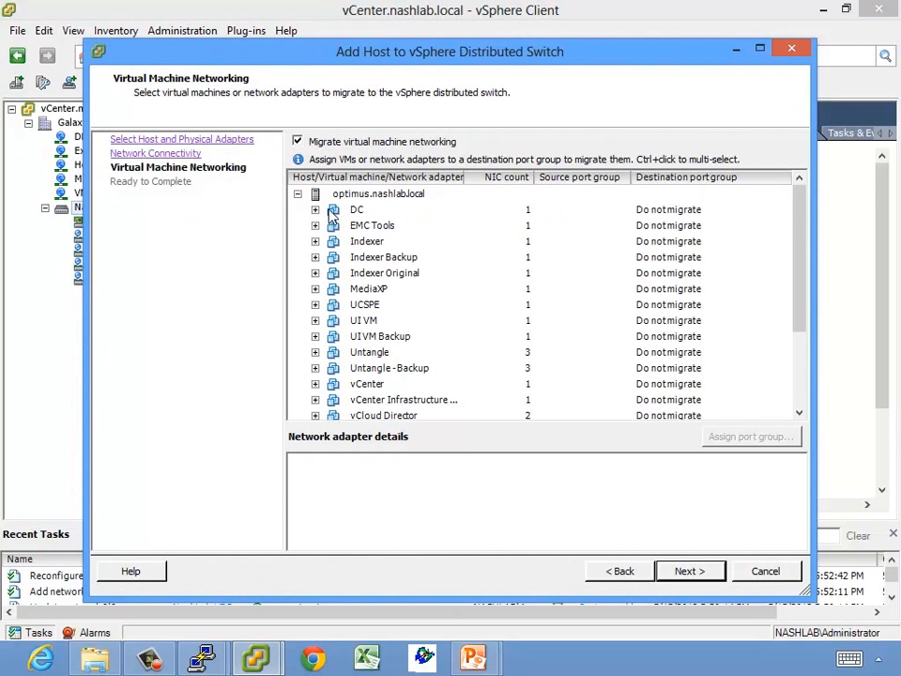
left_click(356, 209)
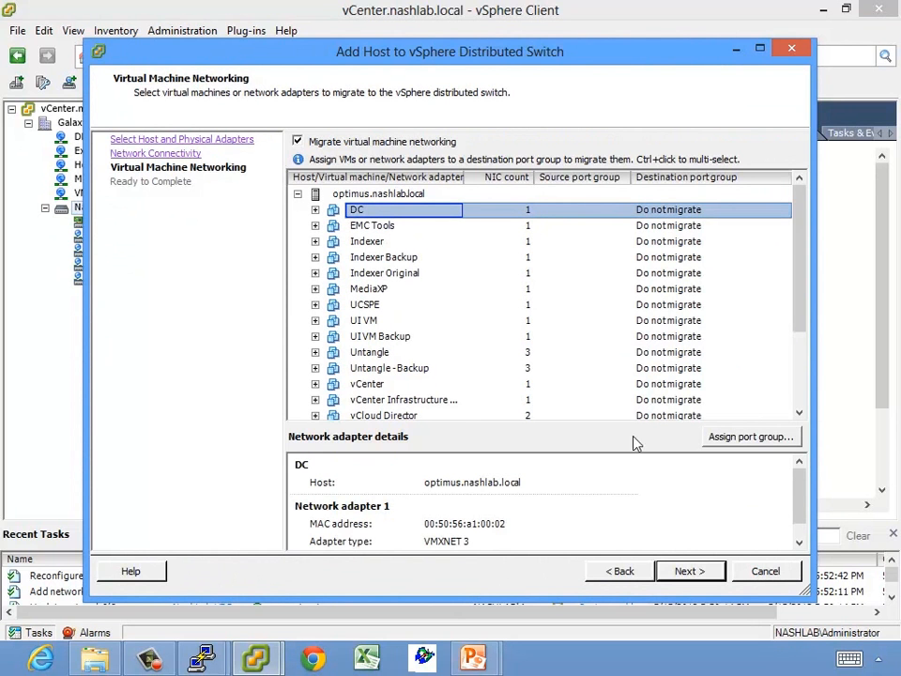
left_click(799, 370)
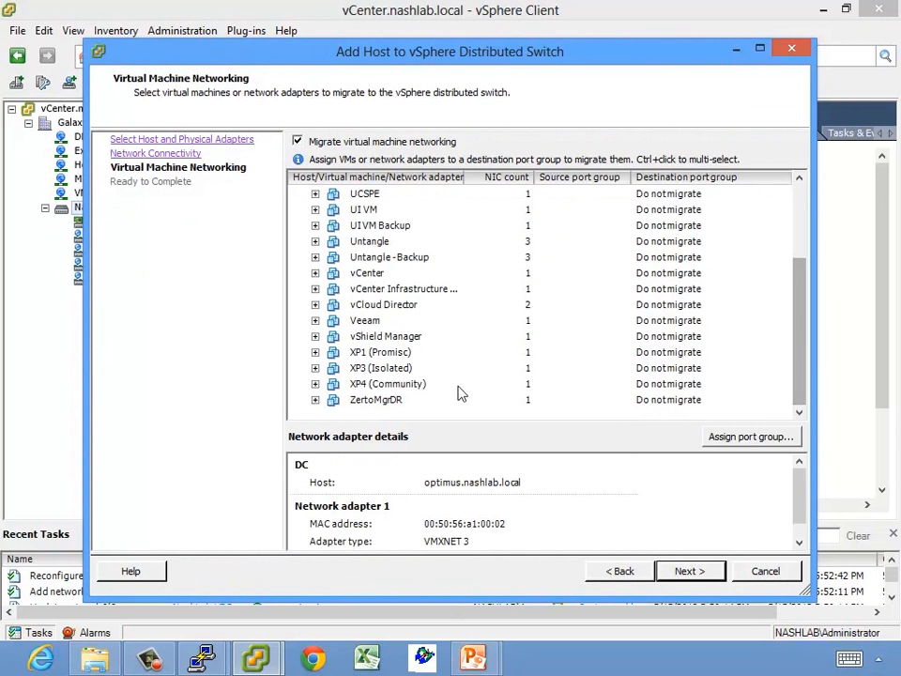
left_click(442, 400, "shift")
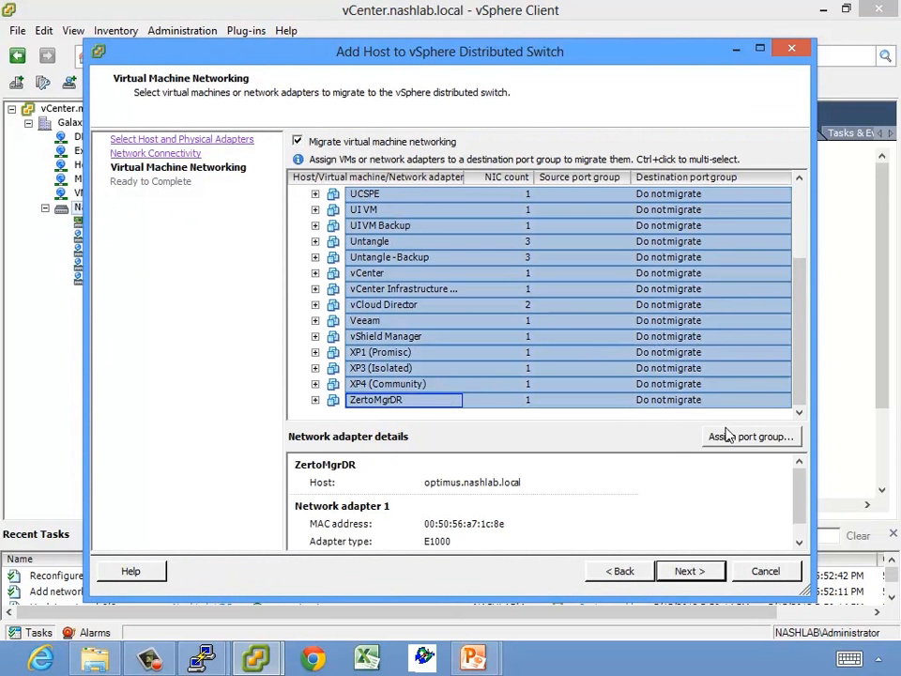
left_click(730, 435)
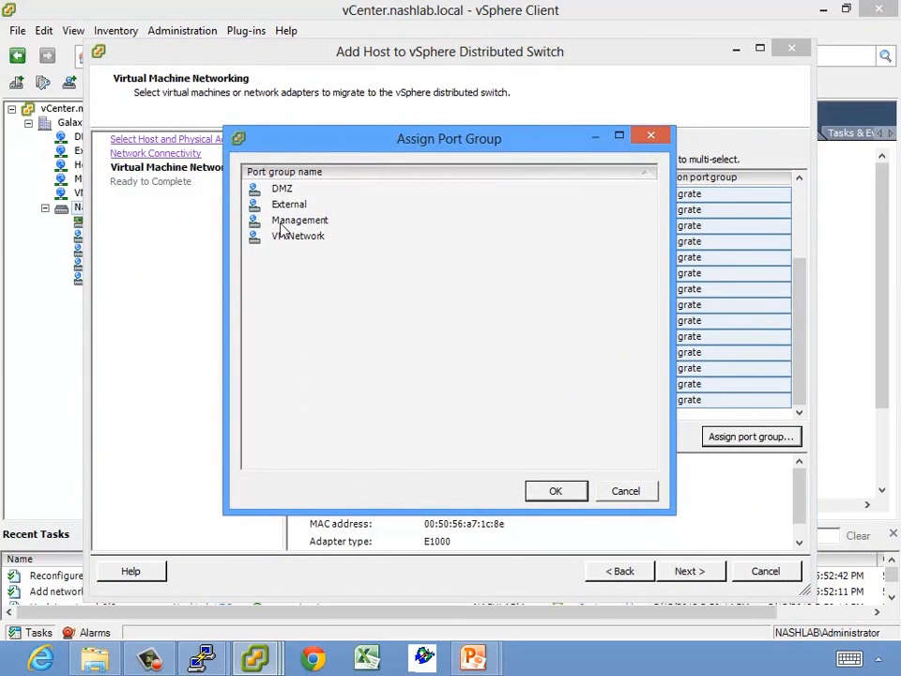
left_click(293, 236)
left_click(543, 495)
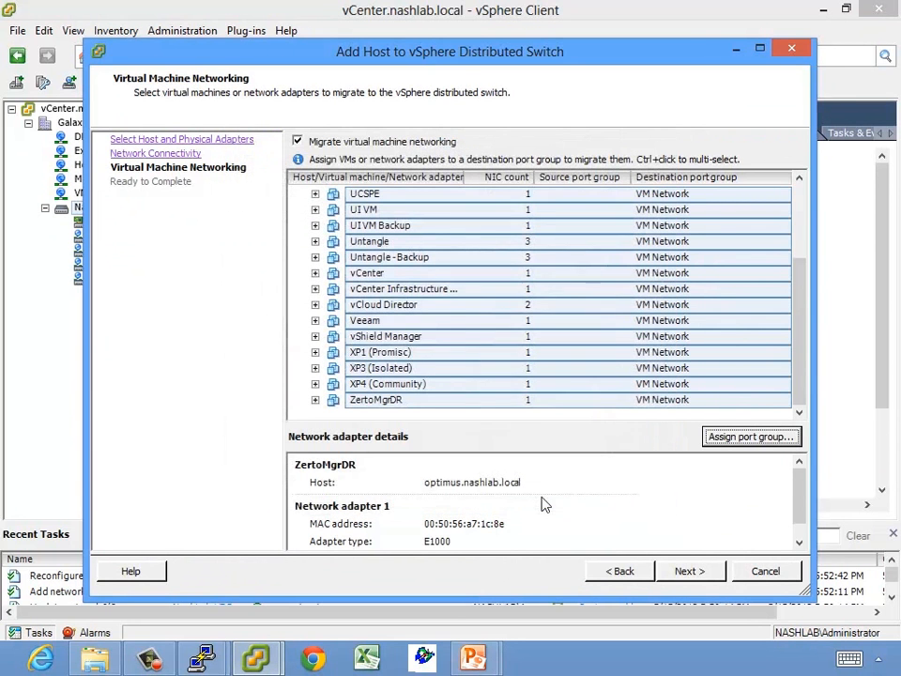
Send Untangle-Backup's adapter 1 to External and adapter 3 to DMZ
scroll(757, 225, "up", 3)
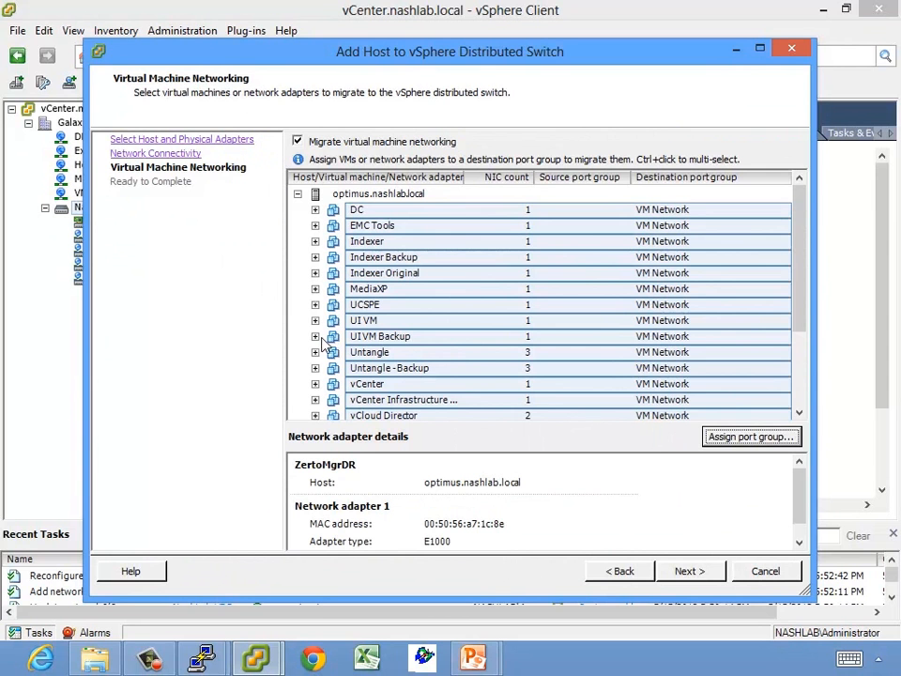
left_click(315, 368)
left_click(591, 401)
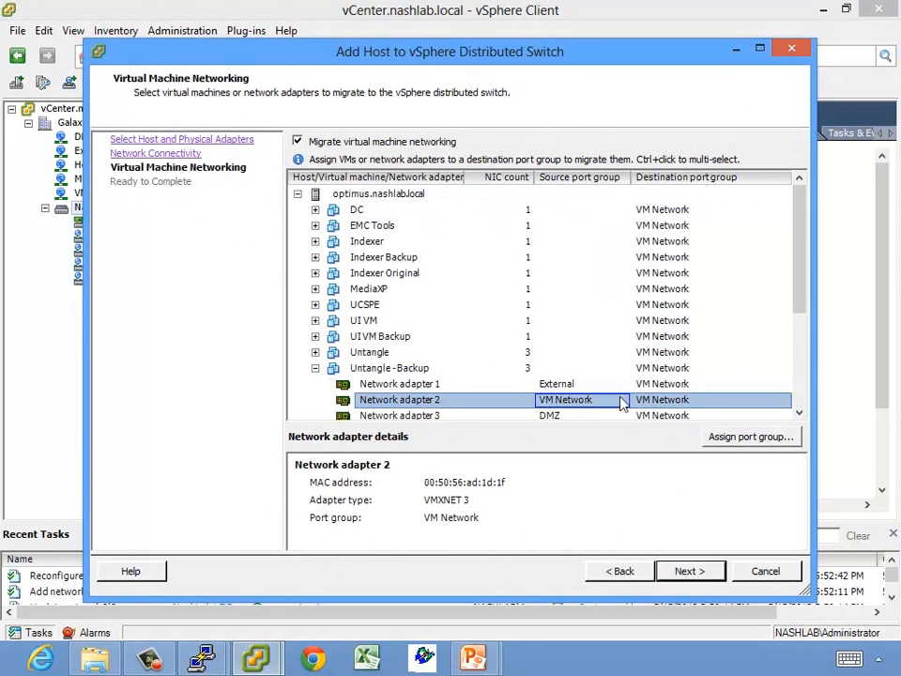
left_click(690, 368)
left_click(747, 383)
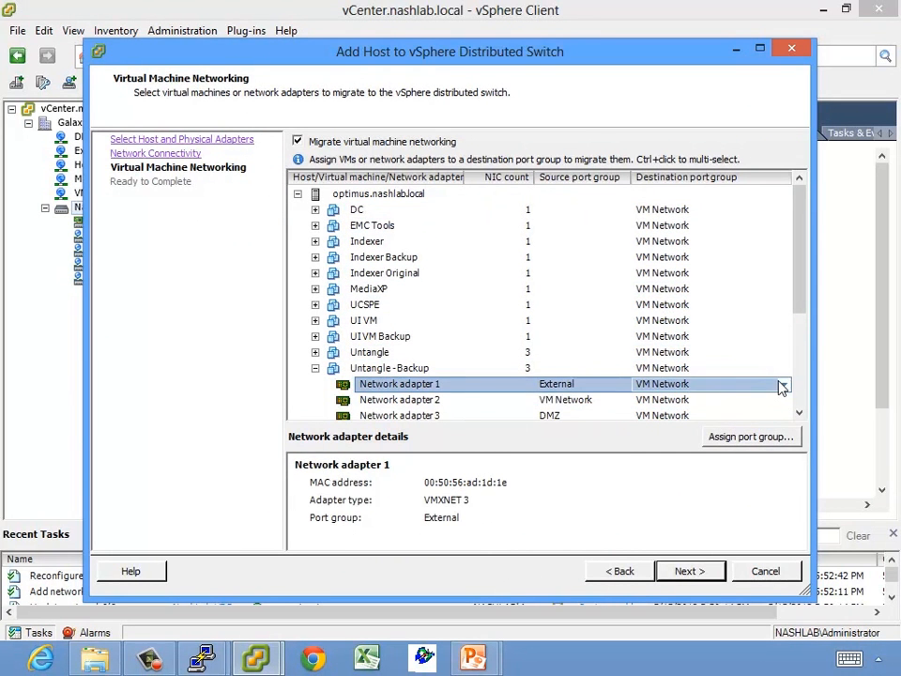
left_click(782, 385)
left_click(668, 424)
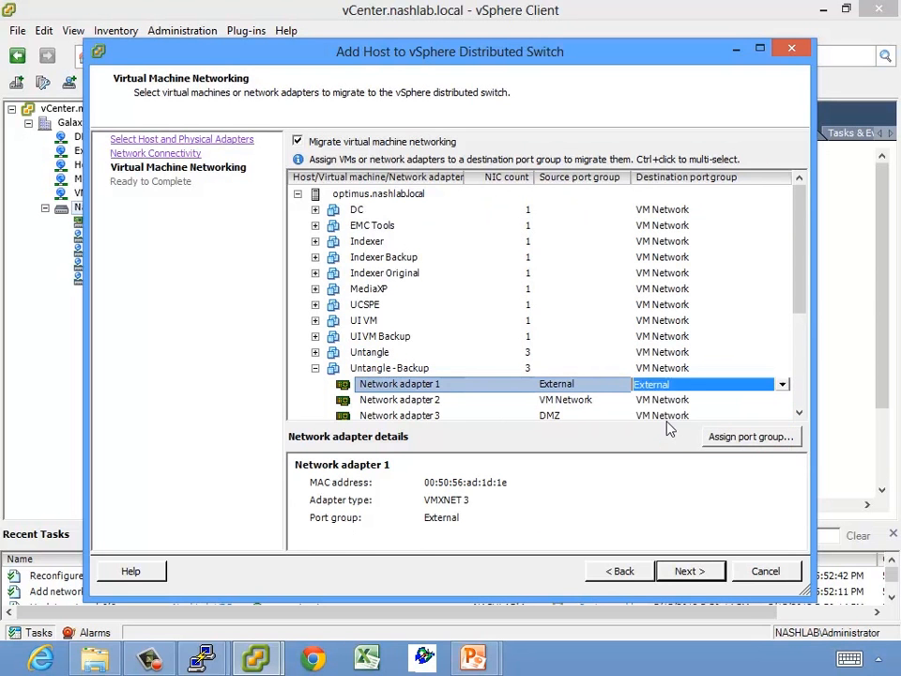
left_click(778, 416)
scroll(787, 417, "down", 1)
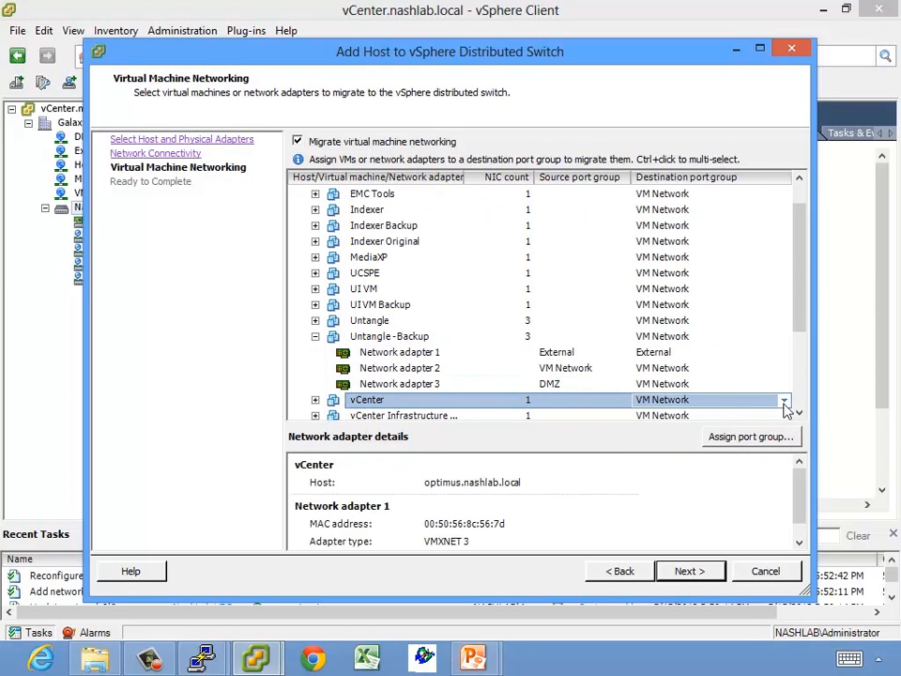
left_click(778, 384)
left_click(778, 384)
left_click(782, 386)
left_click(647, 411)
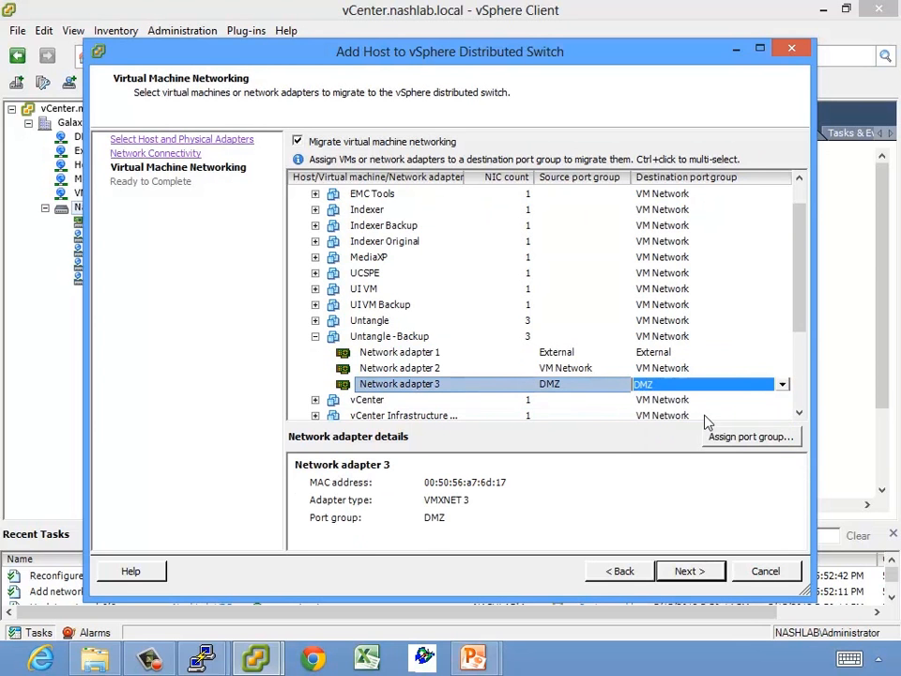
Send Untangle's adapter 1 to External and leave adapter 3 on VM Network
left_click(315, 321)
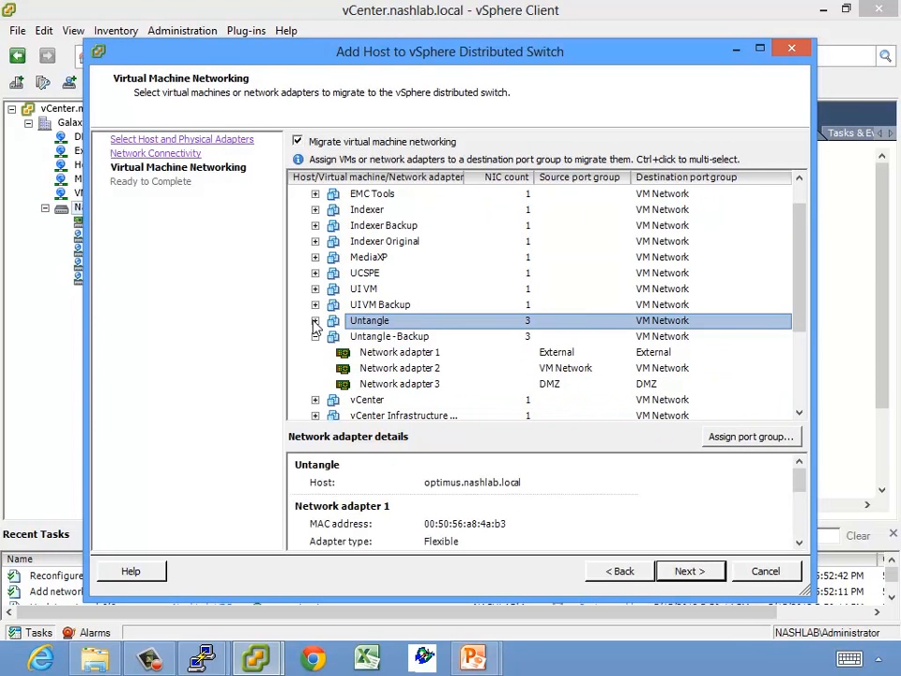
left_click(681, 340)
left_click(730, 341)
left_click(730, 342)
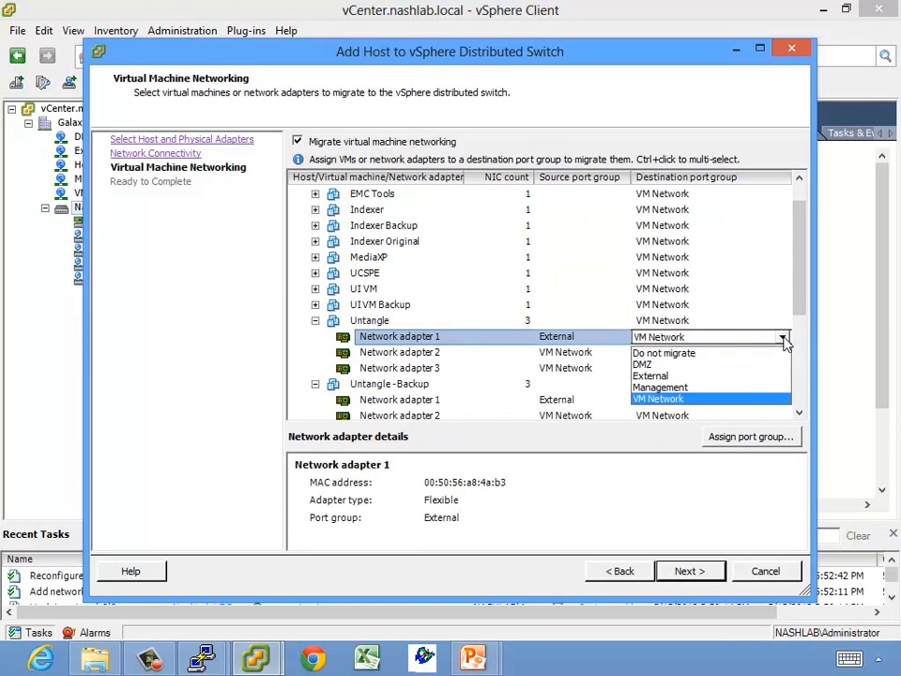
left_click(711, 378)
left_click(748, 368)
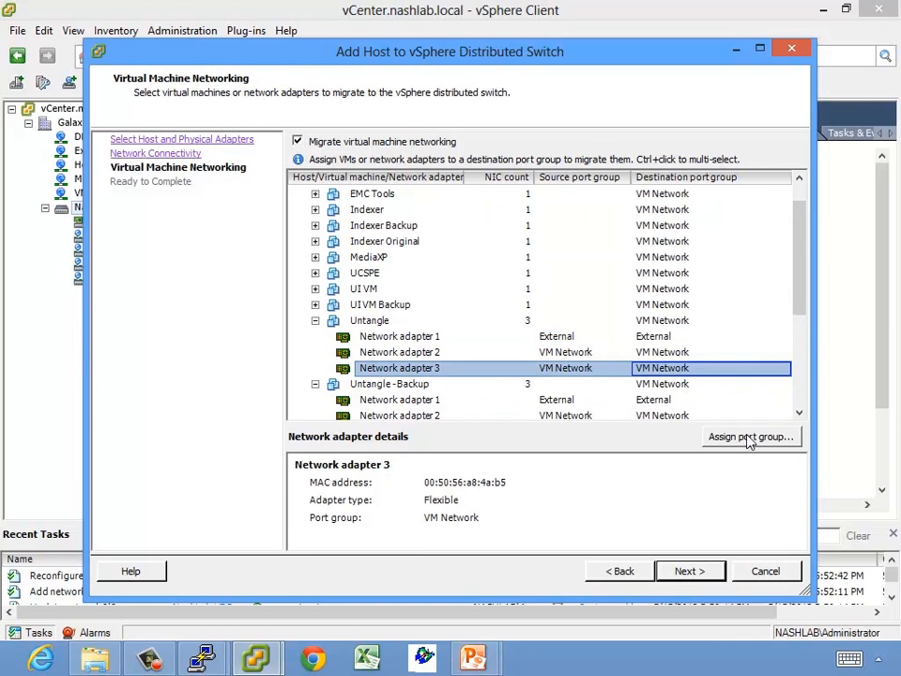
left_click(783, 369)
left_click(781, 369)
left_click(781, 368)
left_click(381, 361)
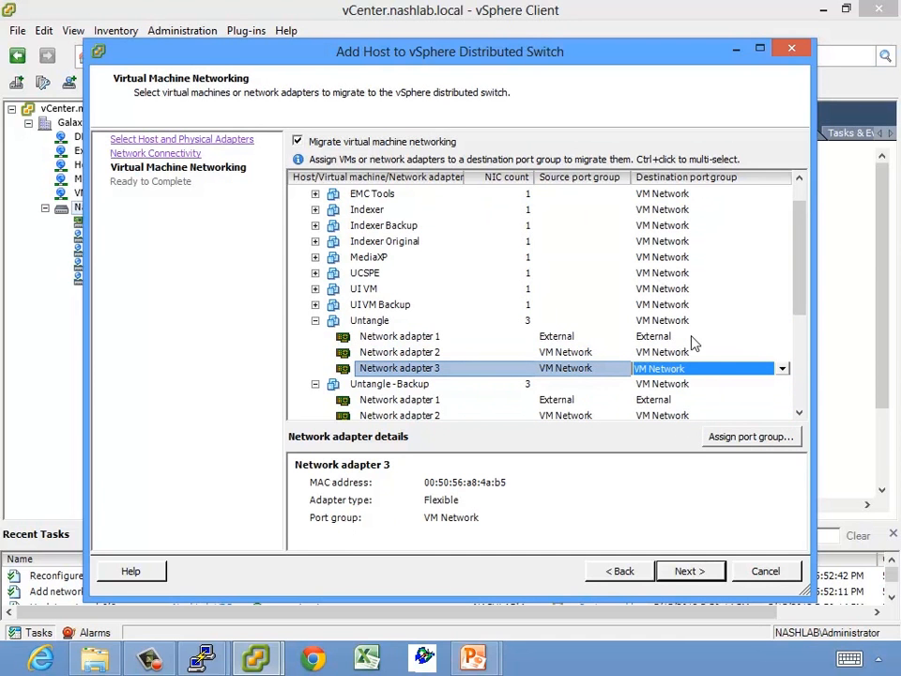
Review the adapter assignments and advance to the Ready to Complete page
left_click(797, 325)
left_click_drag(804, 319, 812, 408)
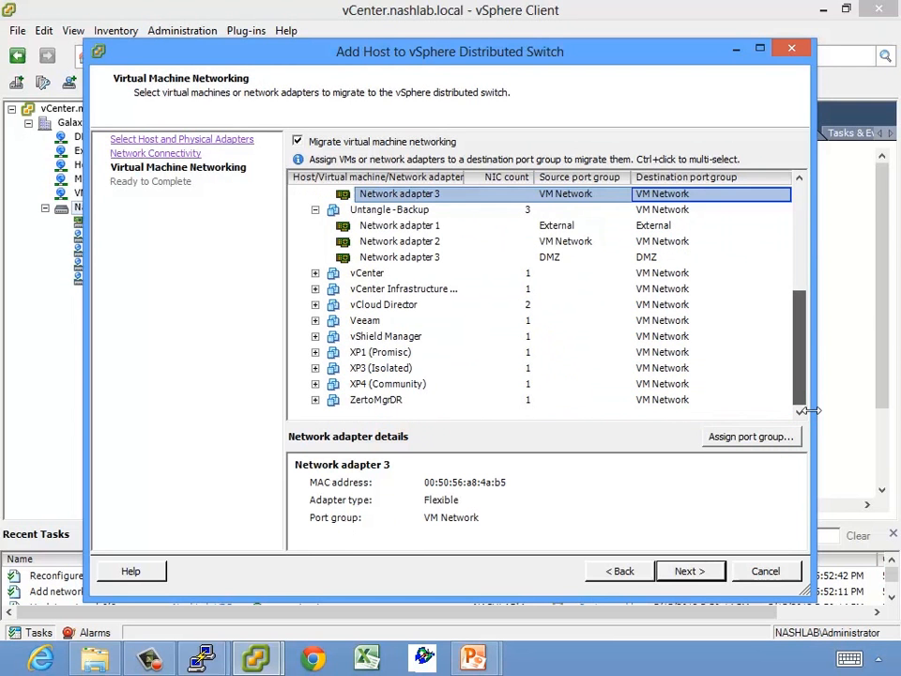
left_click(686, 568)
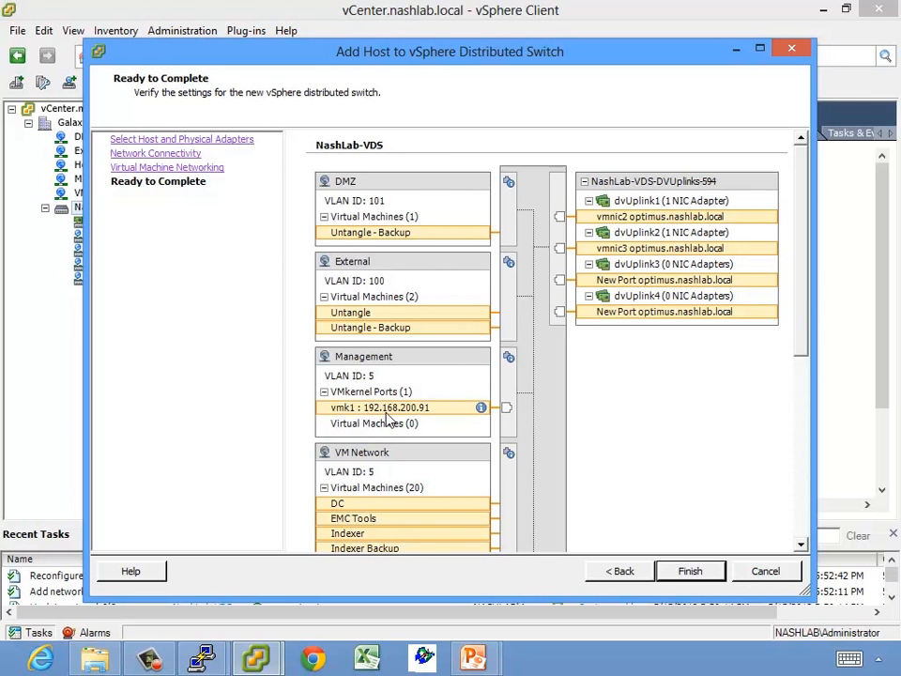
left_click_drag(803, 303, 813, 195)
Finish adding optimus to NashLab-VDS, check its Hosts tab, and enlarge Recent Tasks to watch migrations
left_click(696, 571)
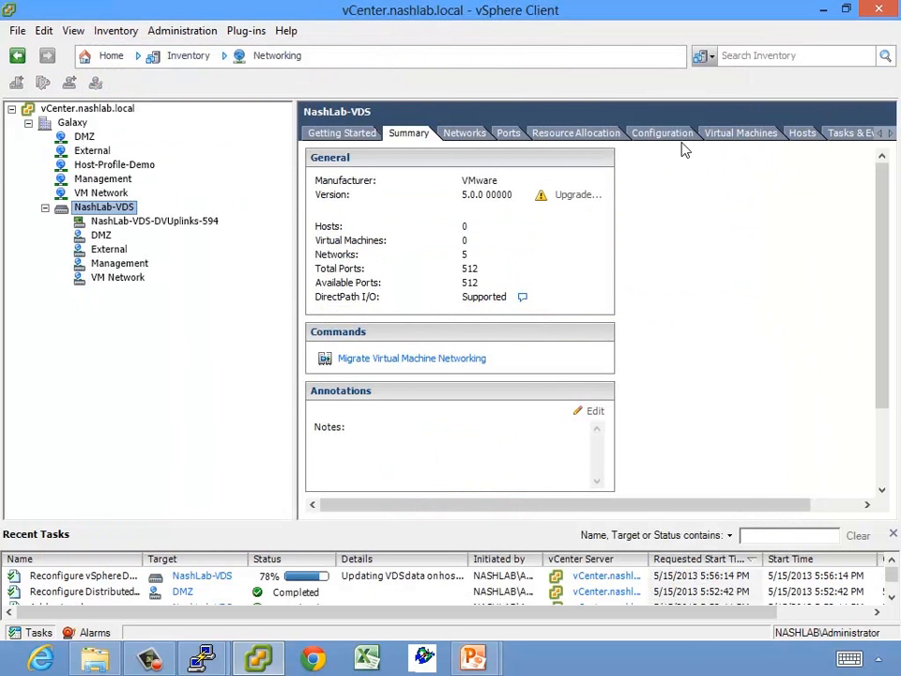
left_click(798, 137)
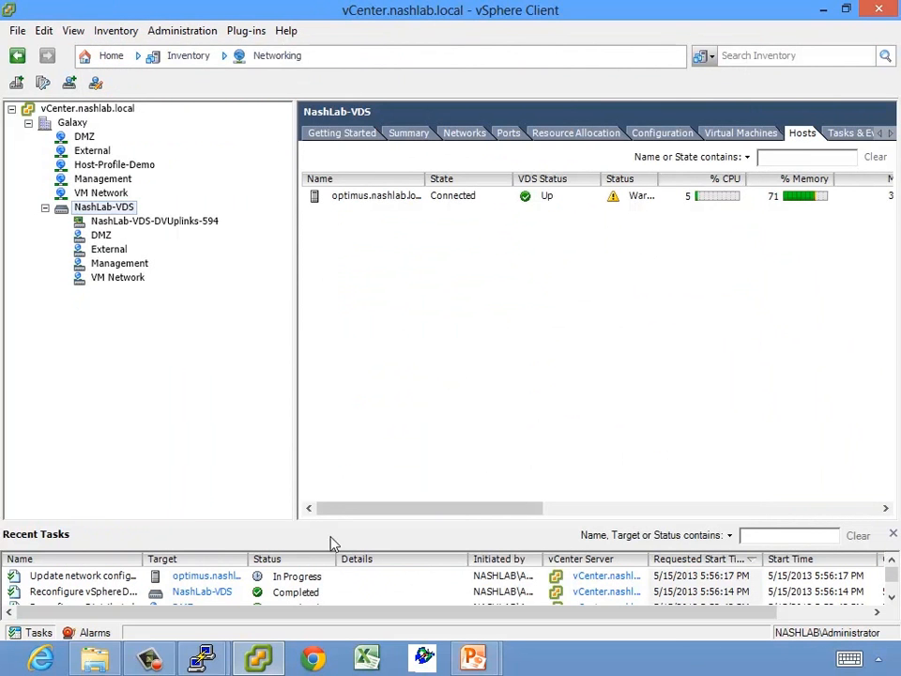
left_click_drag(327, 526, 329, 402)
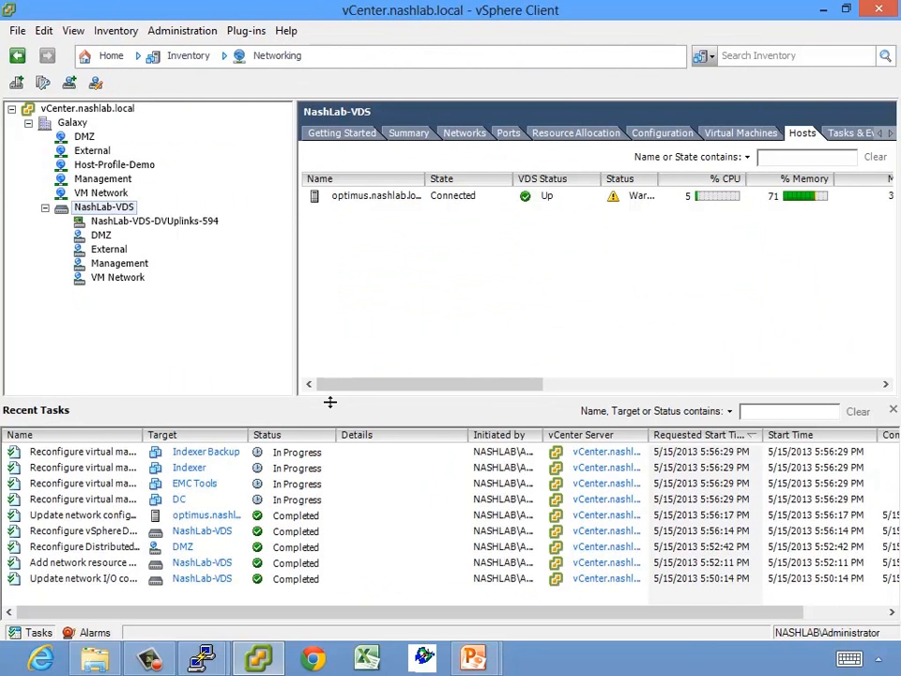
left_click(100, 59)
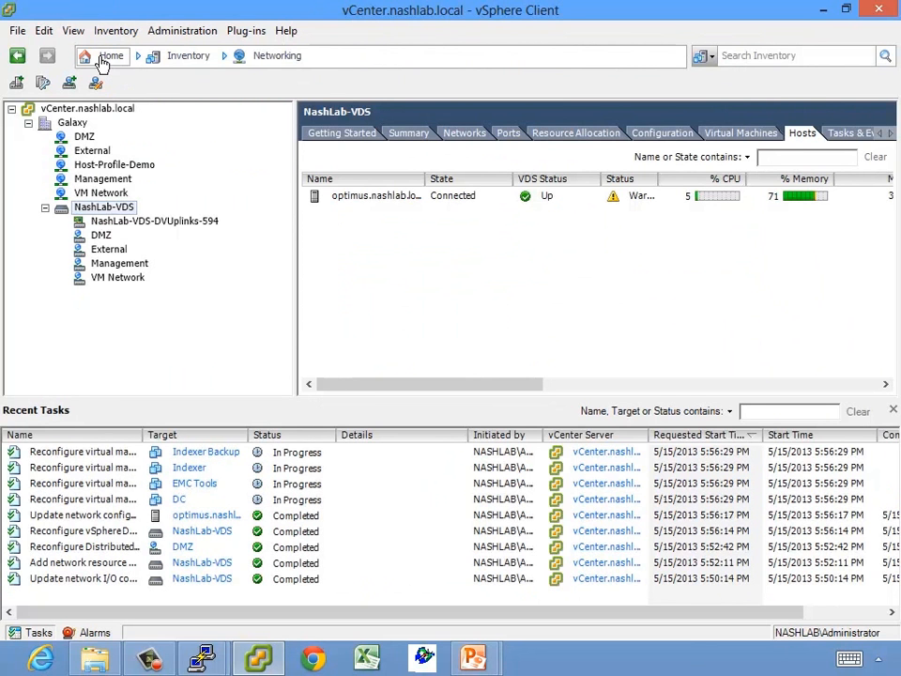
Show optimus.nashlab.local's Configuration > Networking in the Distributed Switch view, enlarging the diagram
left_click(132, 120)
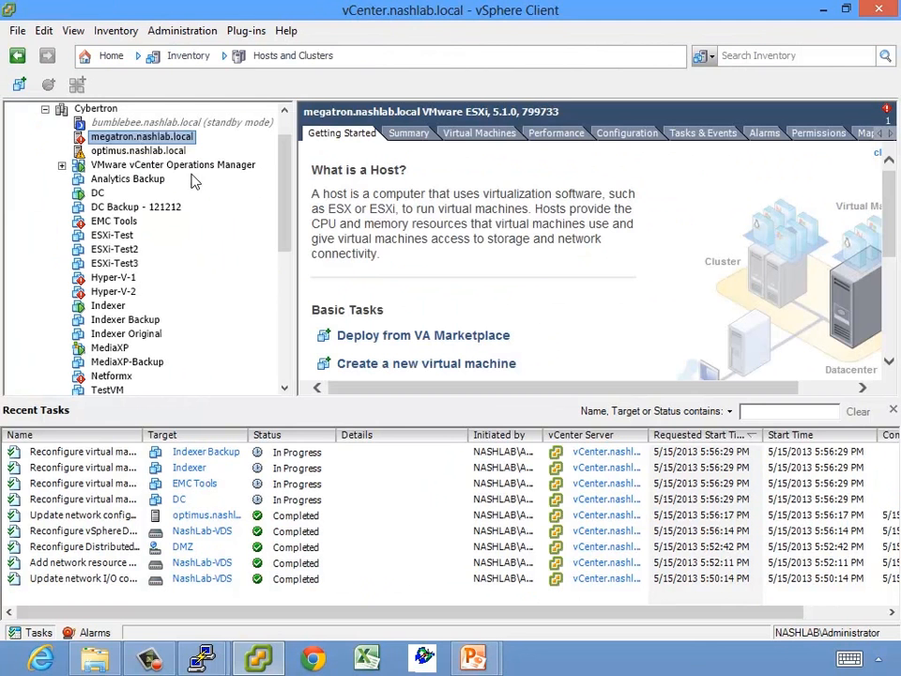
left_click(141, 150)
left_click(603, 137)
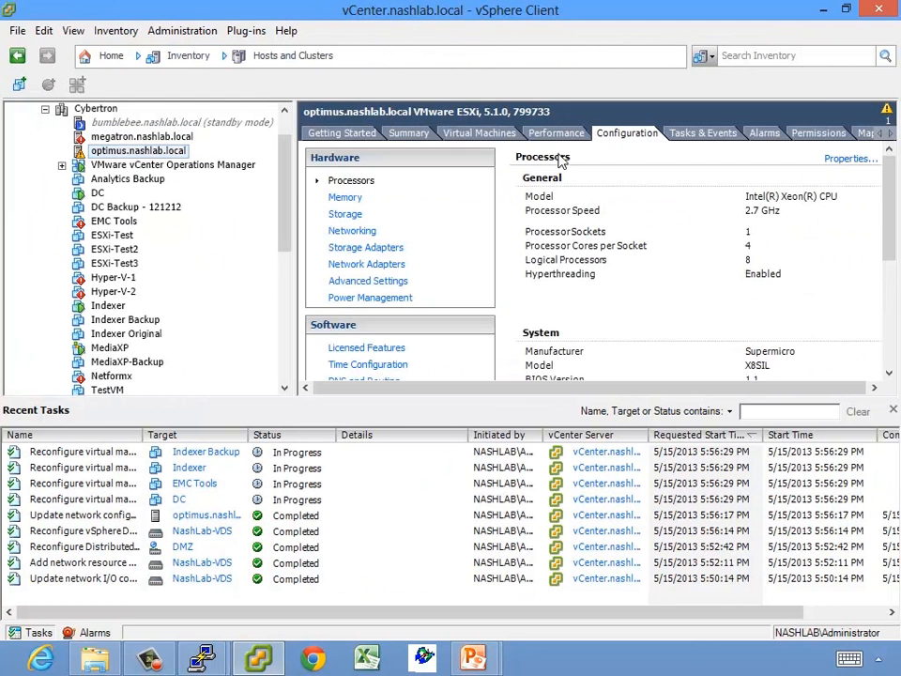
left_click(351, 232)
left_click(732, 160)
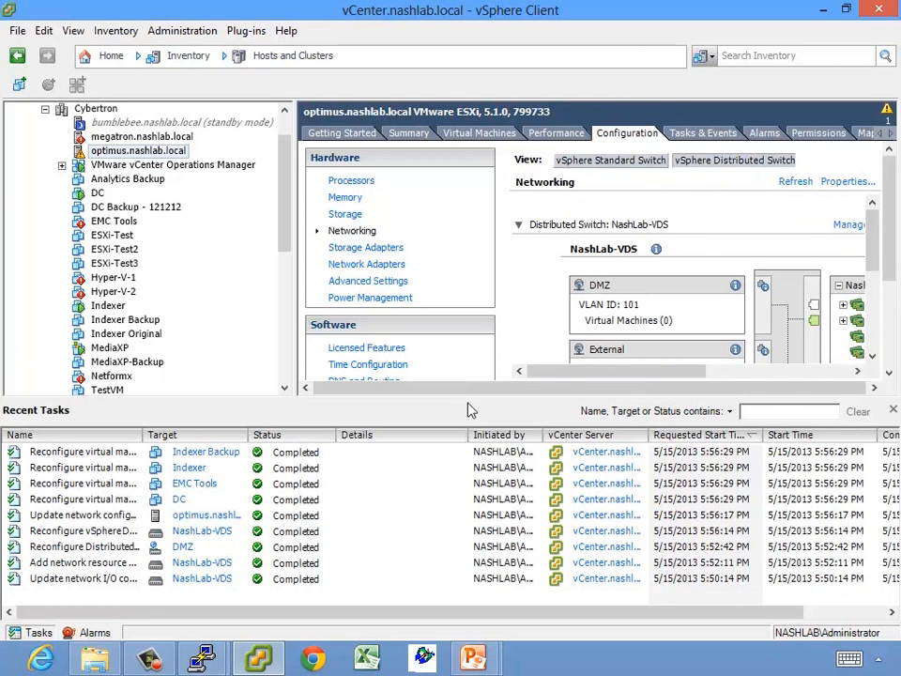
left_click_drag(466, 399, 468, 552)
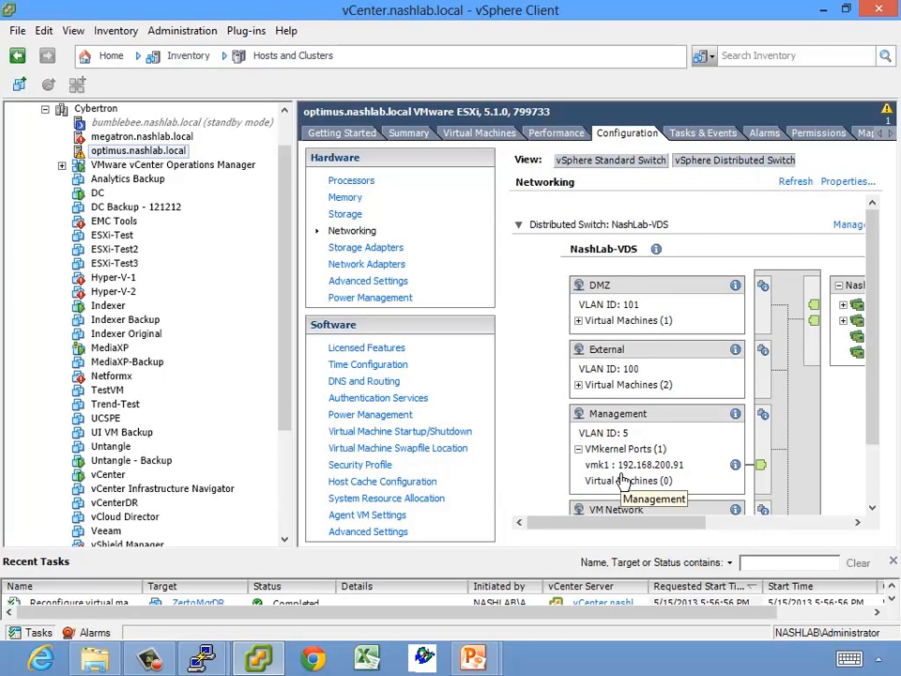
Compare the standard vSwitch0 and NashLab-VDS diagrams, then go back to Home
left_click(727, 522)
left_click_drag(728, 523, 578, 525)
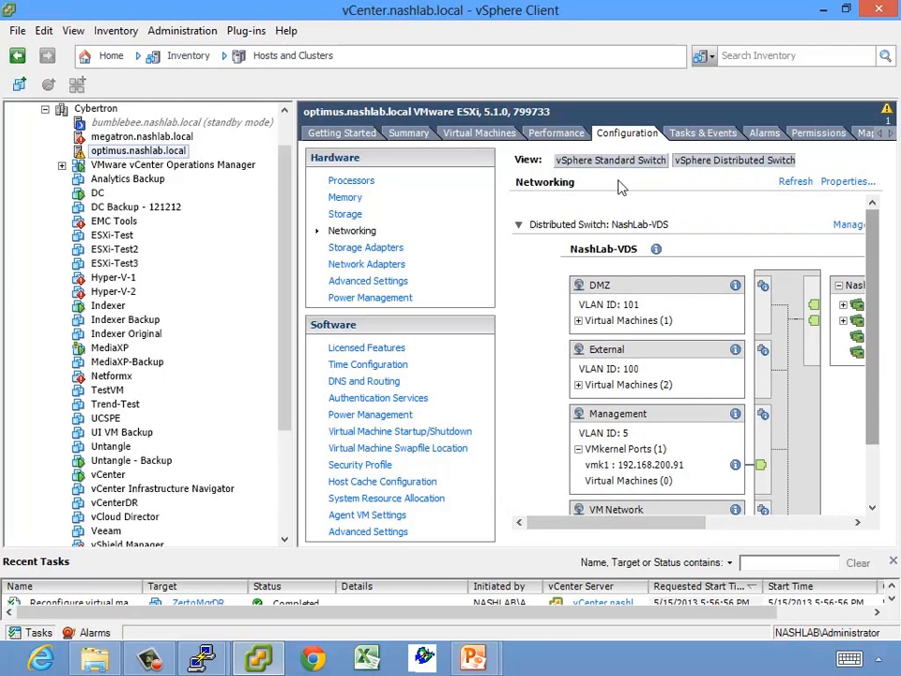
left_click(614, 161)
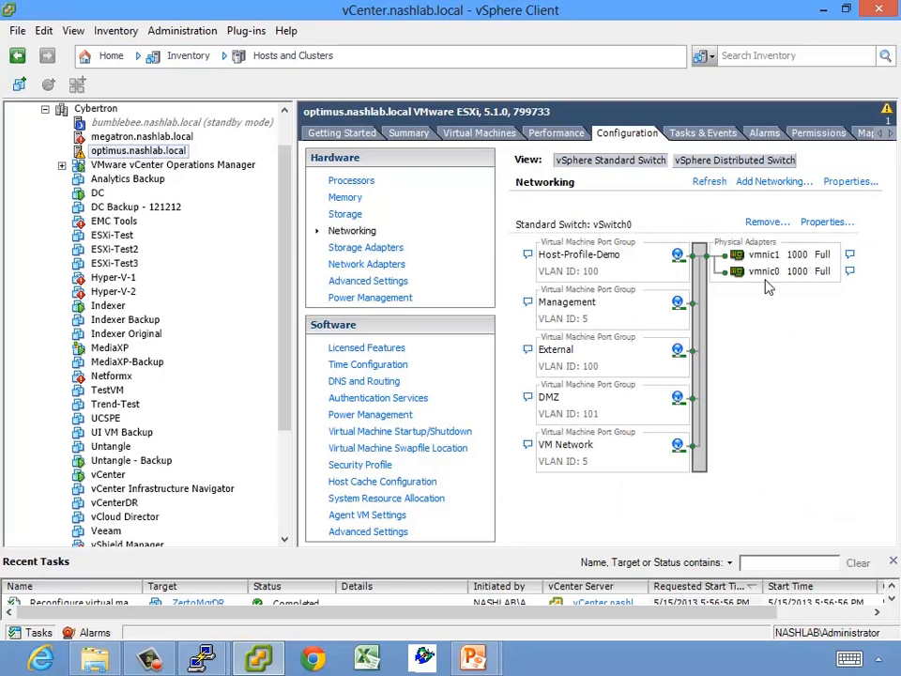
left_click(725, 163)
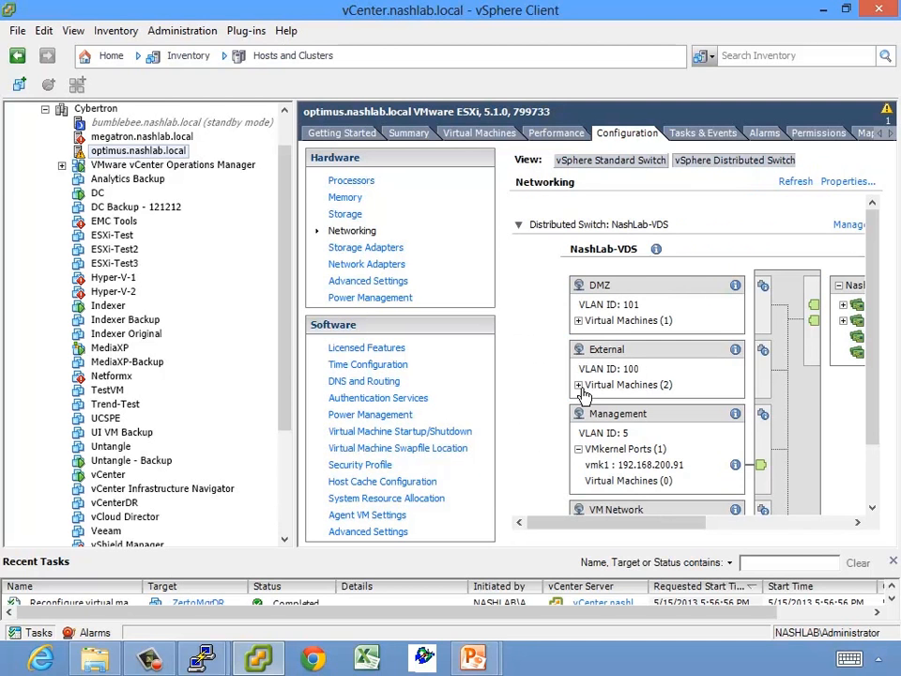
left_click(101, 57)
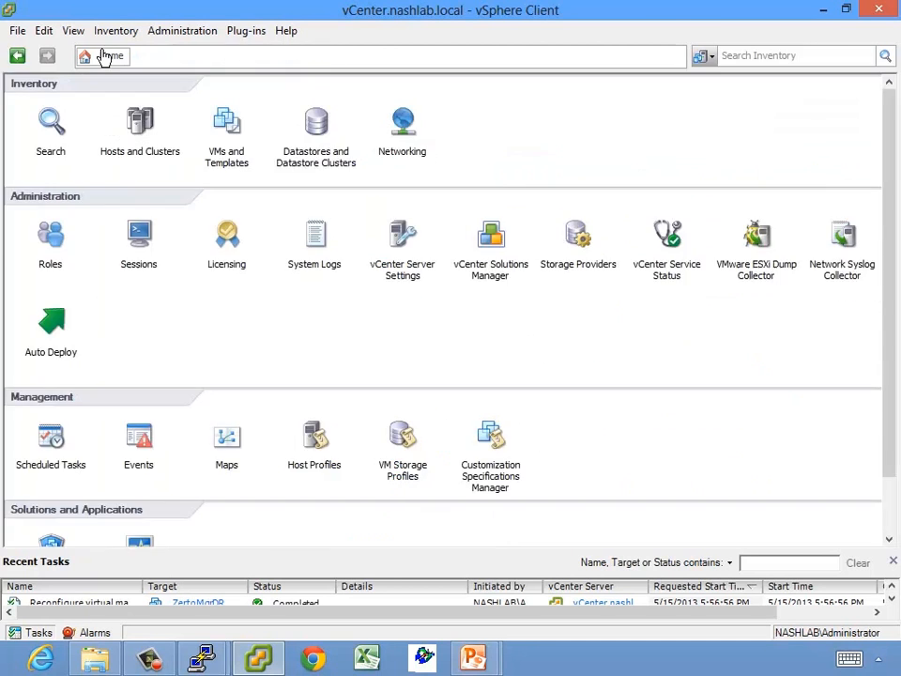
Show the NashLab-VDS Summary in Networking, then start and cancel a DMZ-to-DMZ VM networking migration
left_click(403, 122)
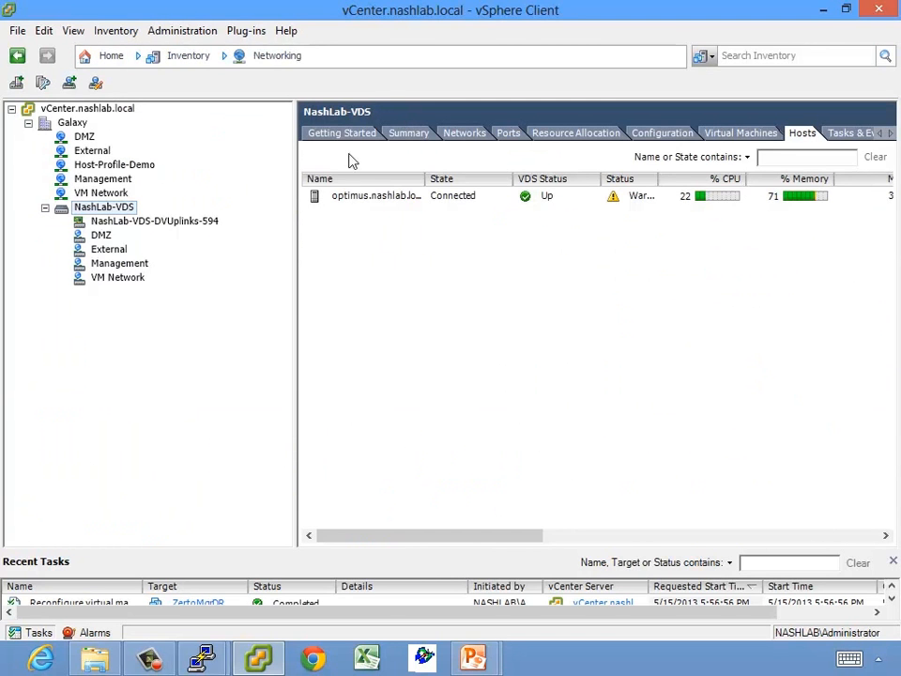
left_click(409, 136)
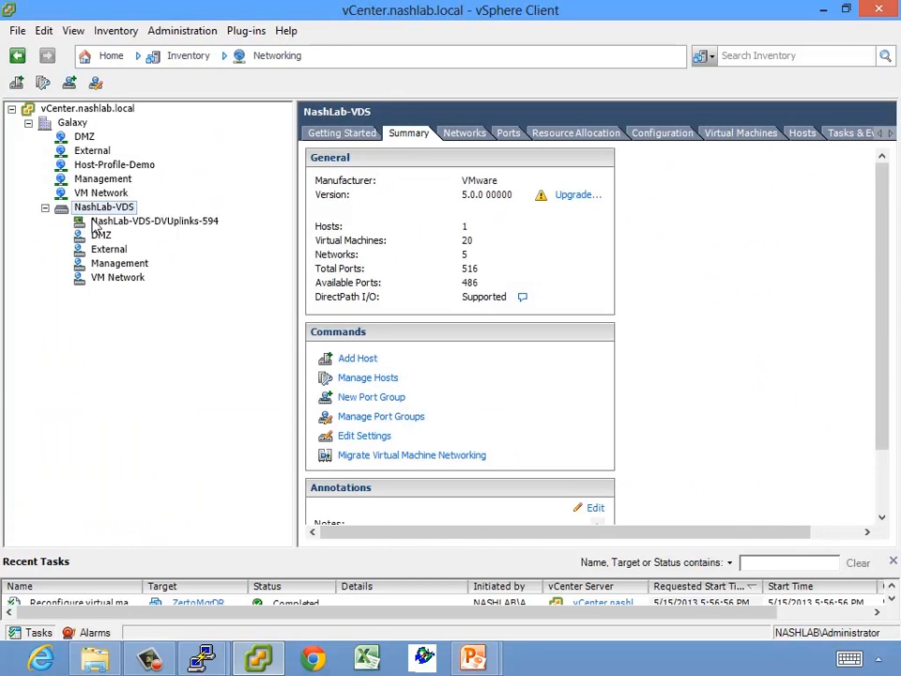
left_click(424, 455)
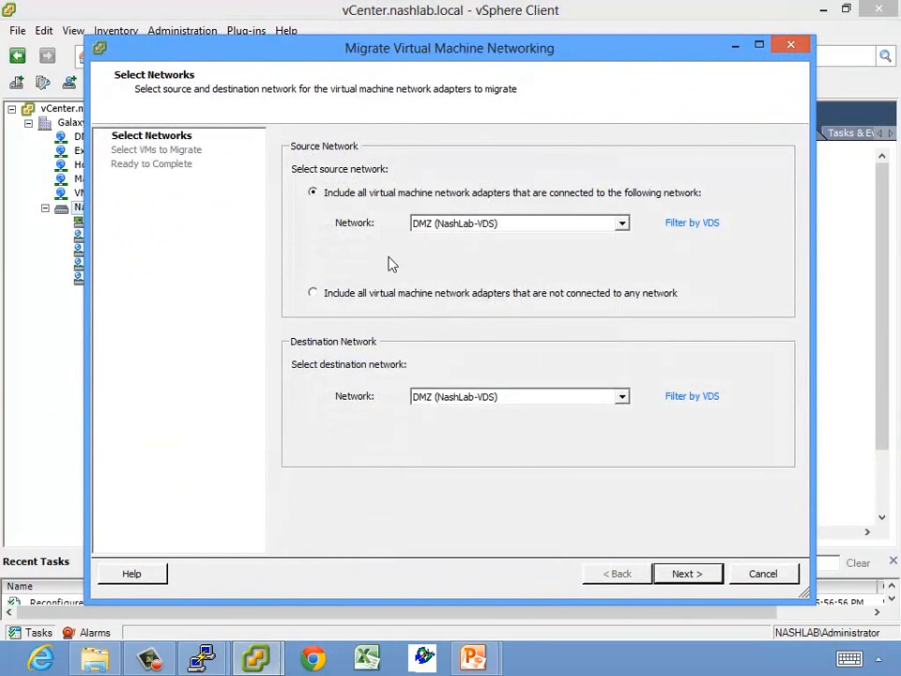
left_click(506, 222)
left_click(475, 281)
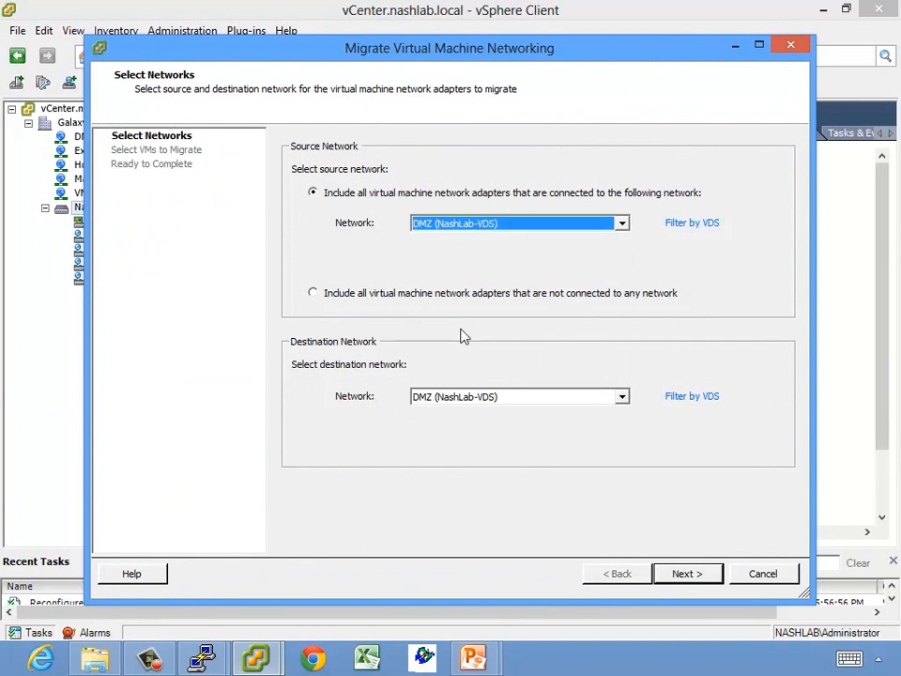
left_click(457, 402)
left_click(457, 402)
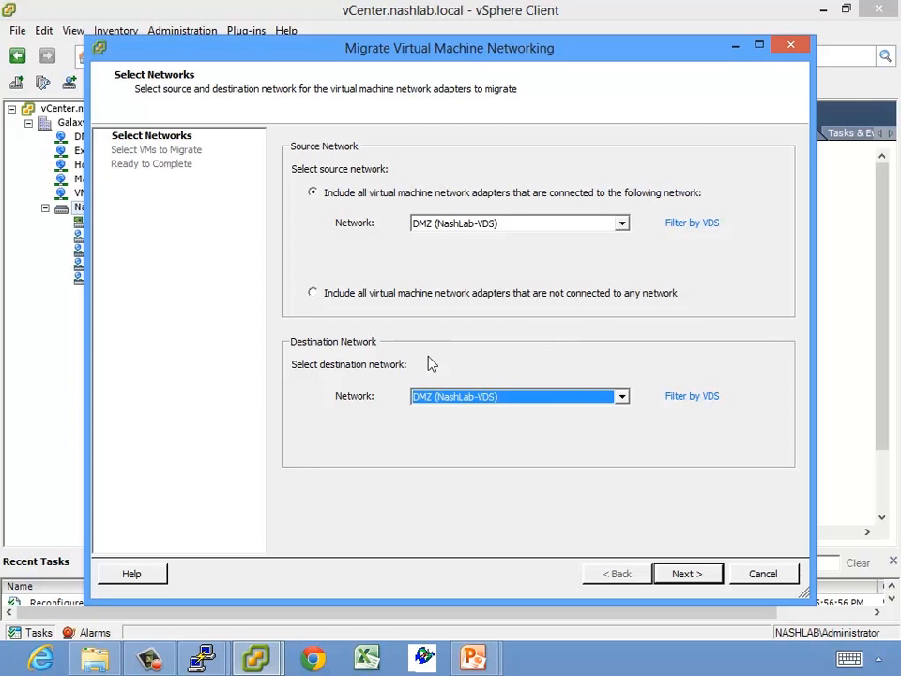
left_click(763, 574)
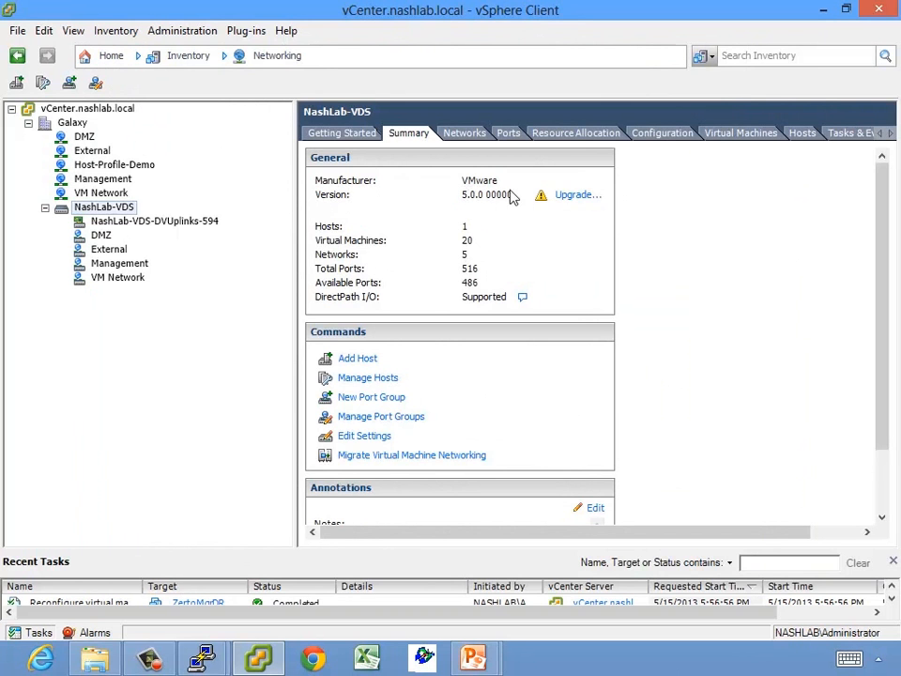
left_click(574, 197)
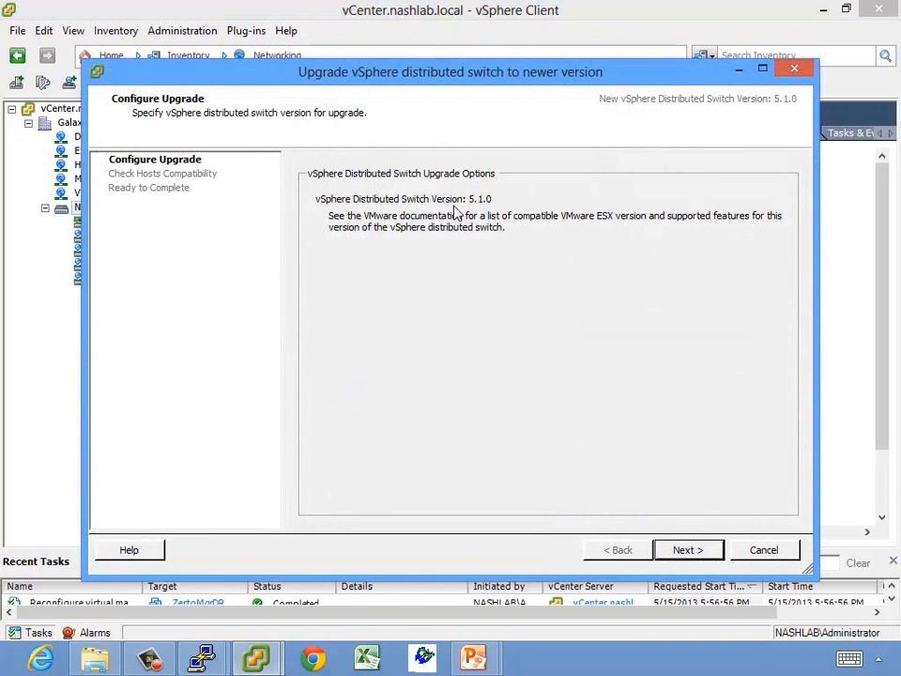
left_click(681, 550)
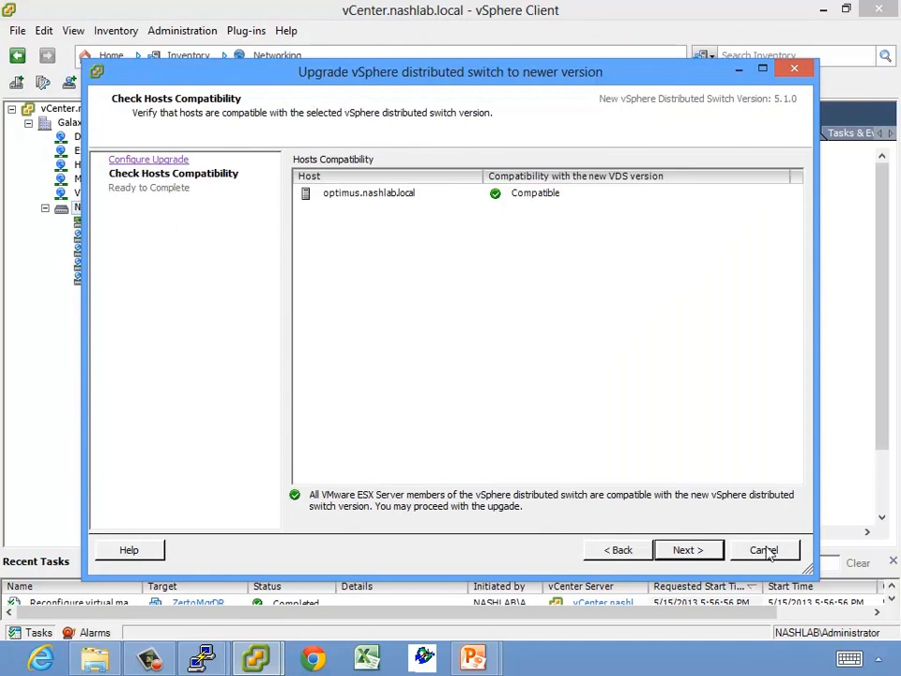
left_click(764, 550)
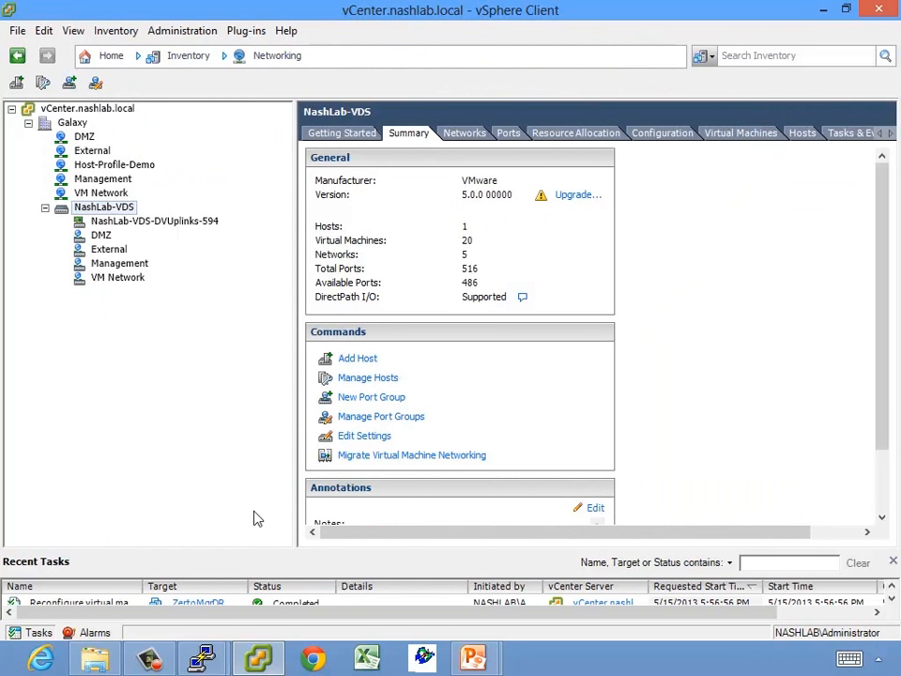
mouse_move(199, 658)
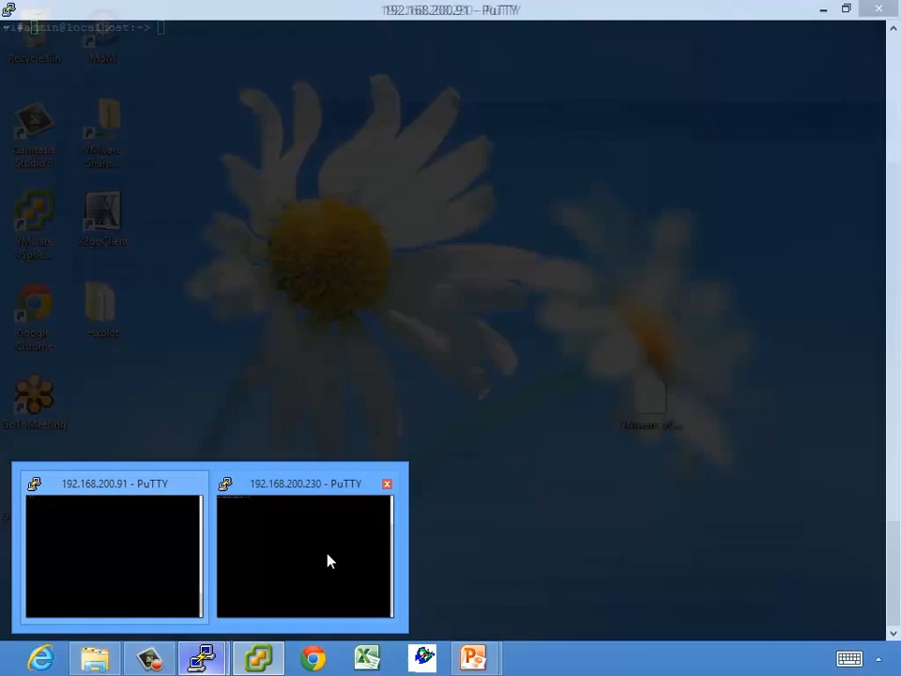
In the 192.168.200.230 PuTTY session, target optimus.nashlab.local with vifptarget -s
left_click(331, 555)
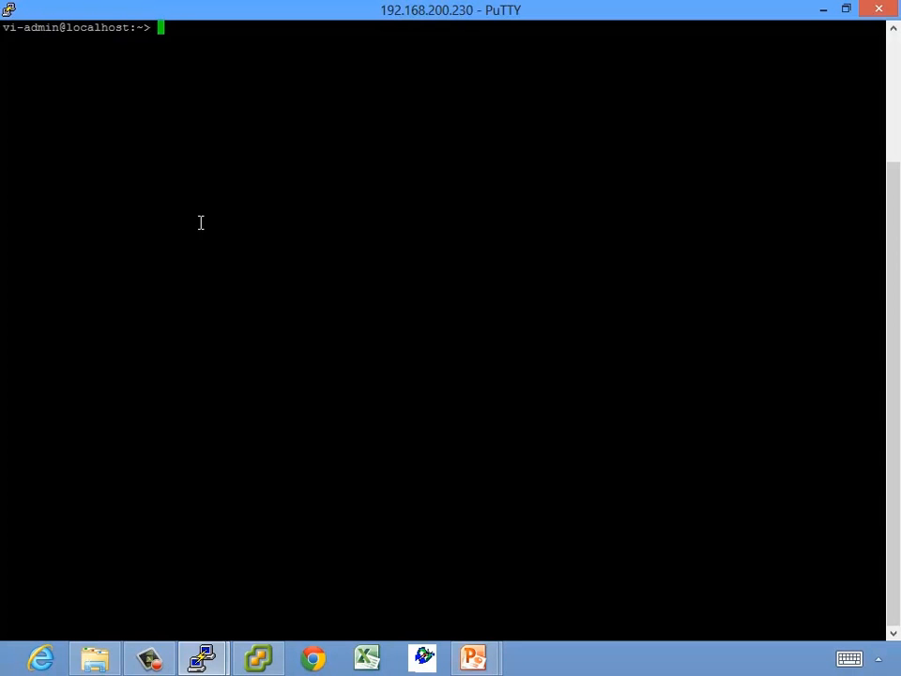
type("vicfg")
key("BackSpace")
key("BackSpace")
key("BackSpace")
key("BackSpace")
key("BackSpace")
key("Return")
key("Return")
type("ftptarget")
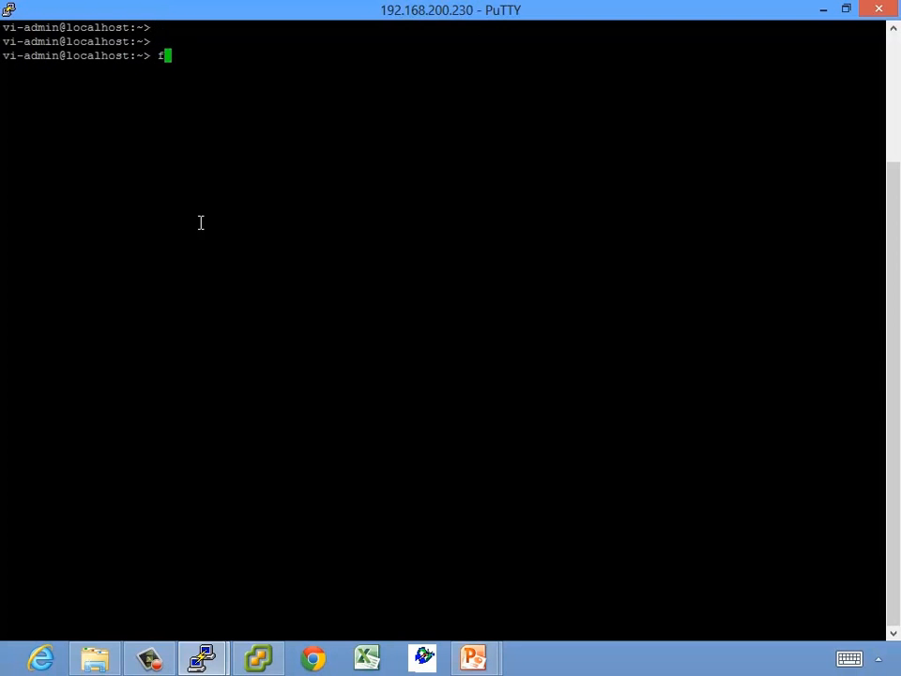
key("BackSpace")
key("BackSpace")
key("BackSpace")
key("BackSpace")
key("BackSpace")
key("BackSpace")
key("BackSpace")
key("BackSpace")
key("BackSpace")
key("BackSpace")
type("fptarget opti")
key("BackSpace")
key("BackSpace")
key("BackSpace")
key("BackSpace")
type("-s opti")
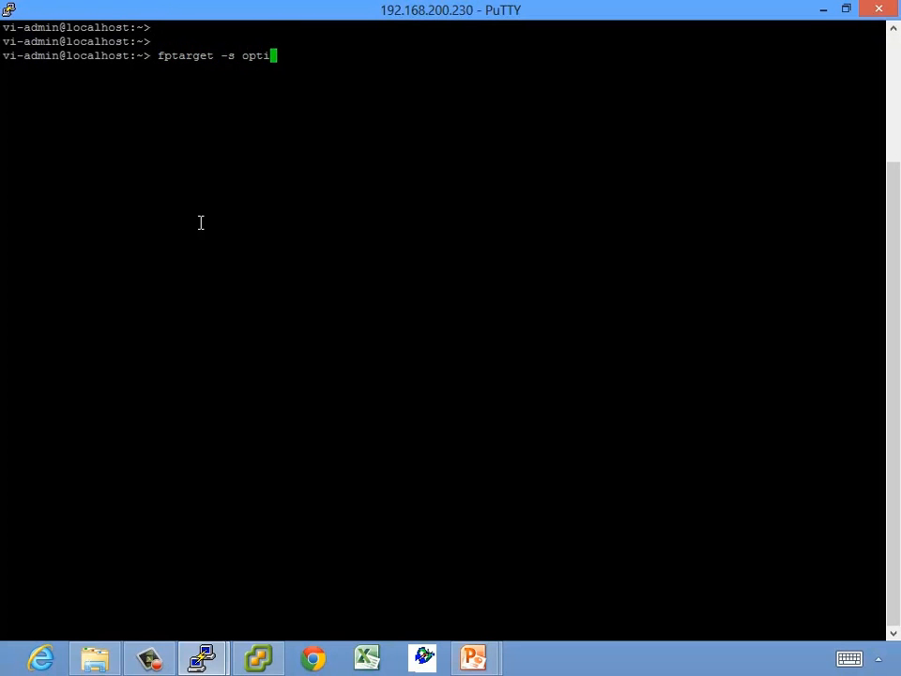
type("mus.nashlab.local")
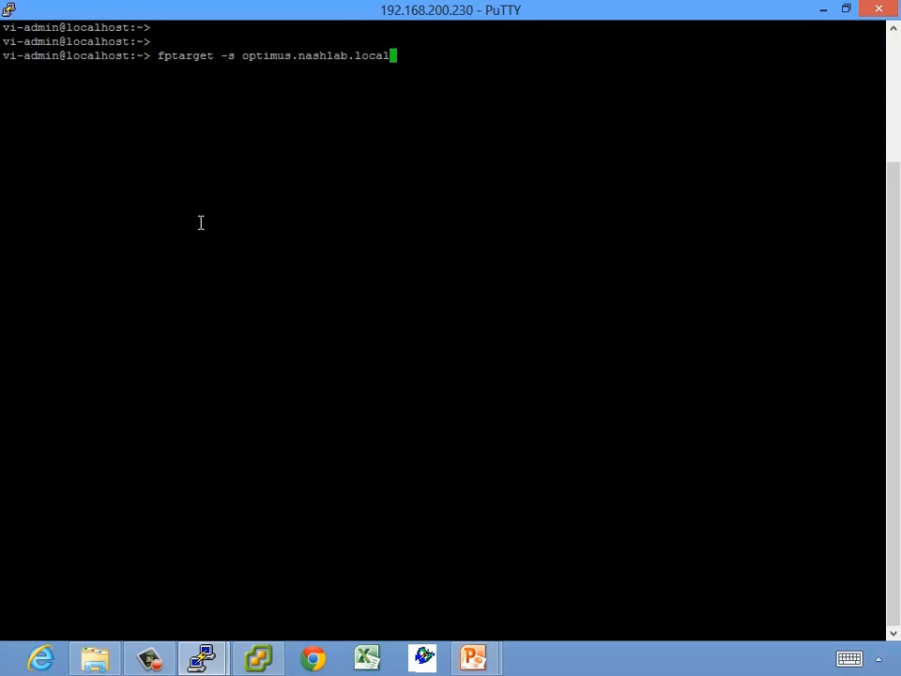
key("Return")
Rerun vifptarget -s optimus.nashlab.local, then run vicfg-snmp bare to see its usage
type("vifptar")
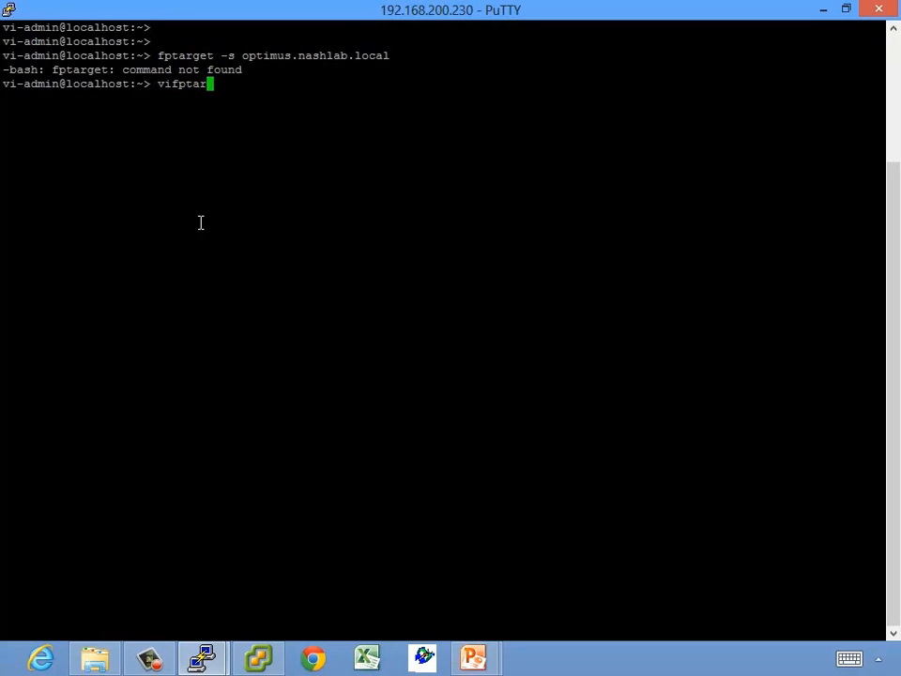
type("get -s optimus.nashlab.local")
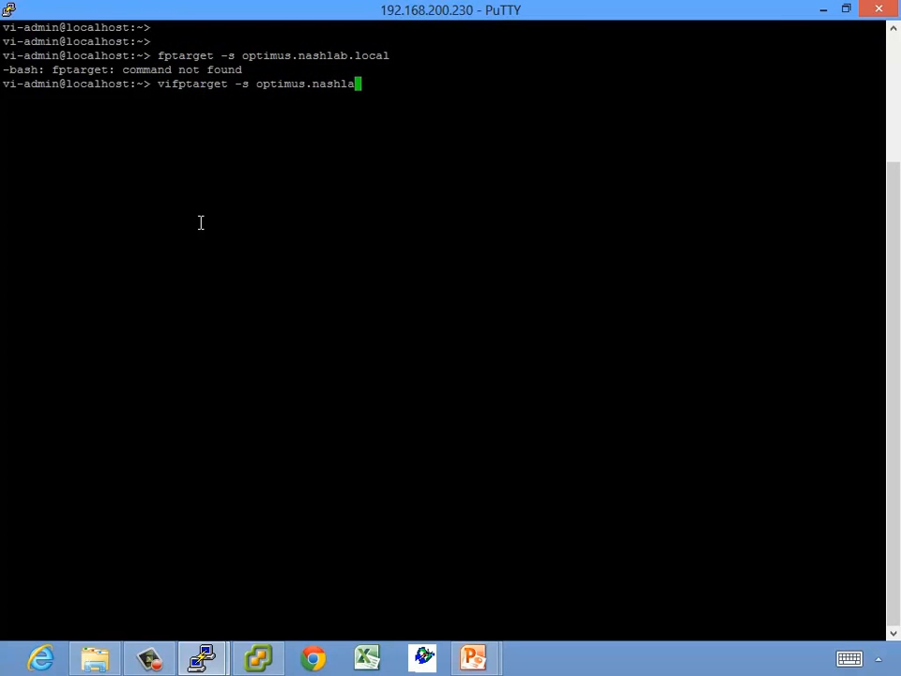
key("Return")
key("Return")
key("Return")
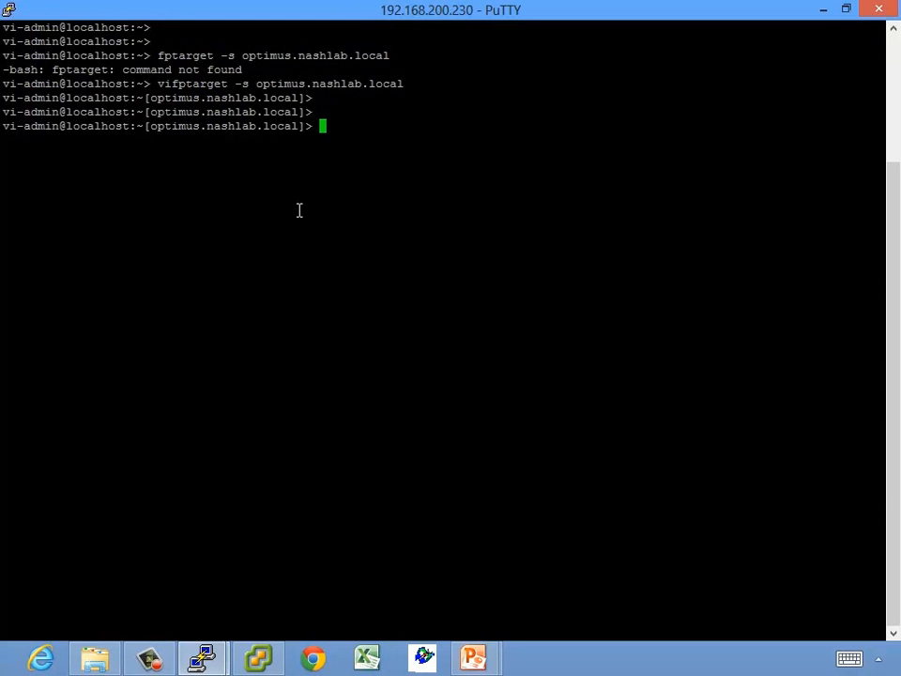
type("vicfg-snmp")
key("Return")
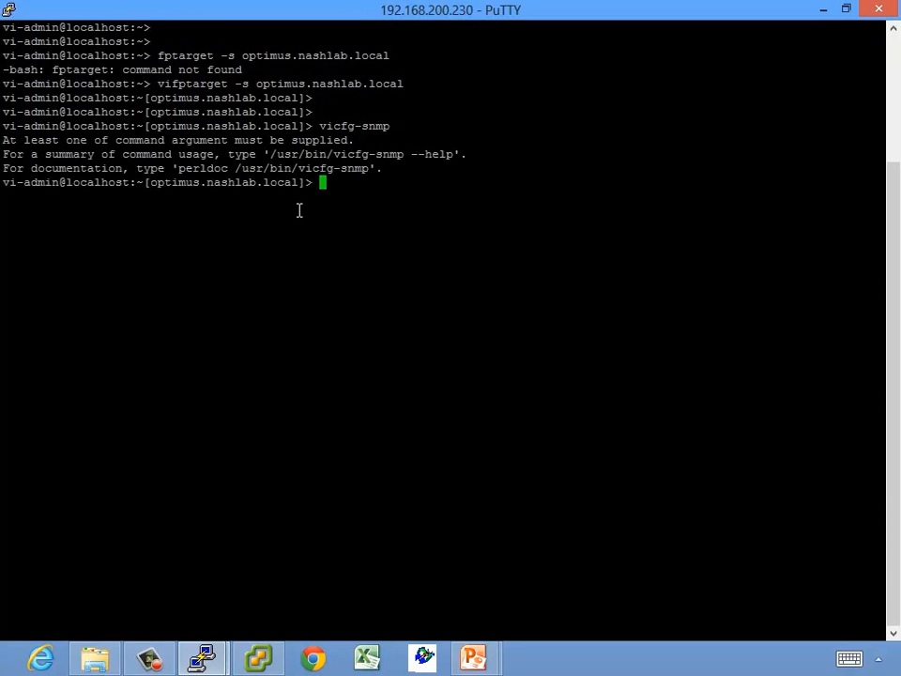
Print the full vicfg-snmp --help option list and select the communities line
key("Up")
type("--help")
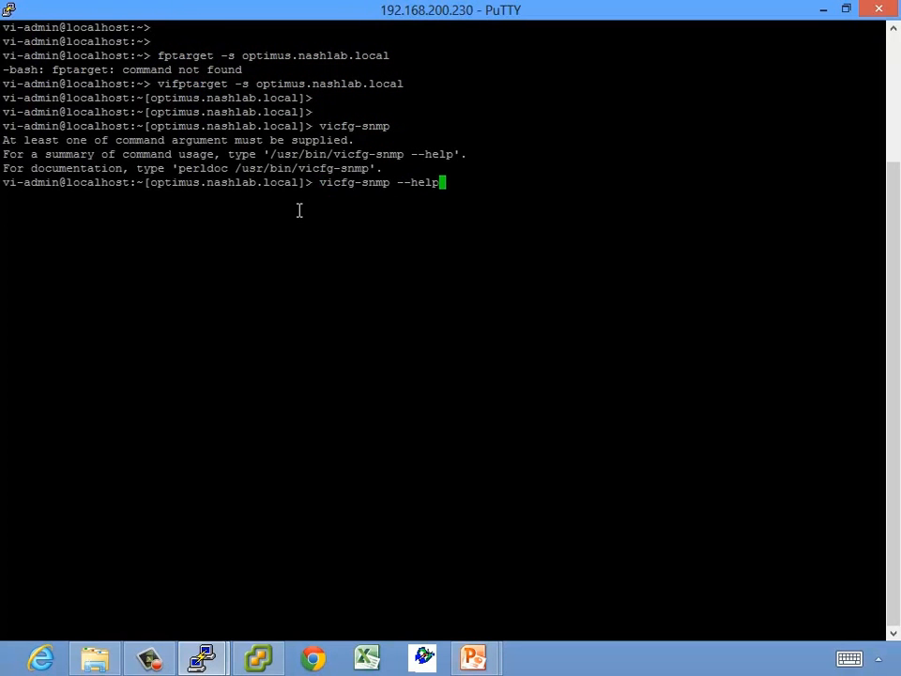
key("Return")
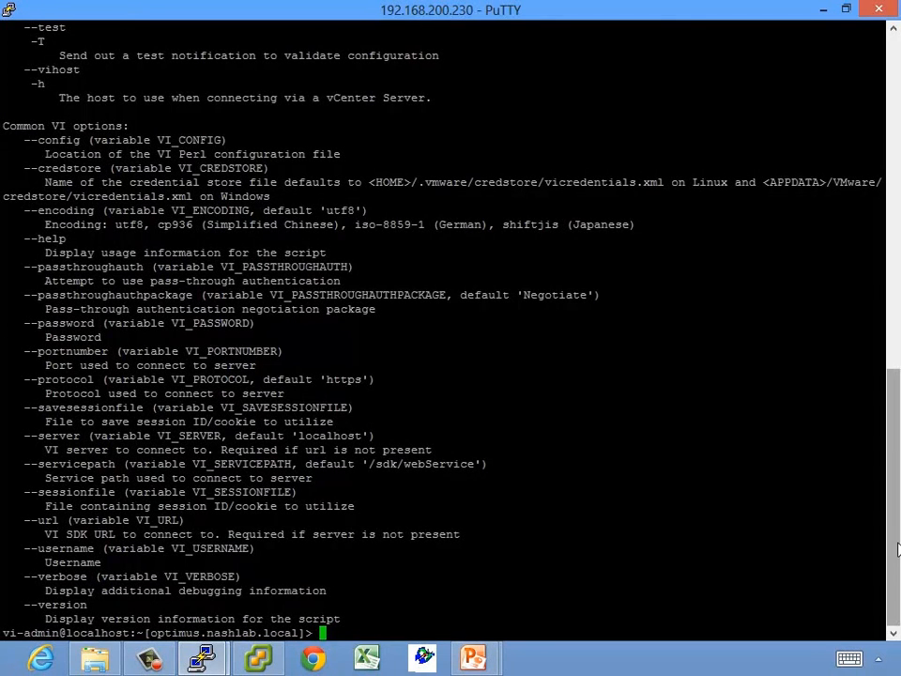
left_click_drag(899, 528, 898, 336)
left_click_drag(30, 157, 58, 159)
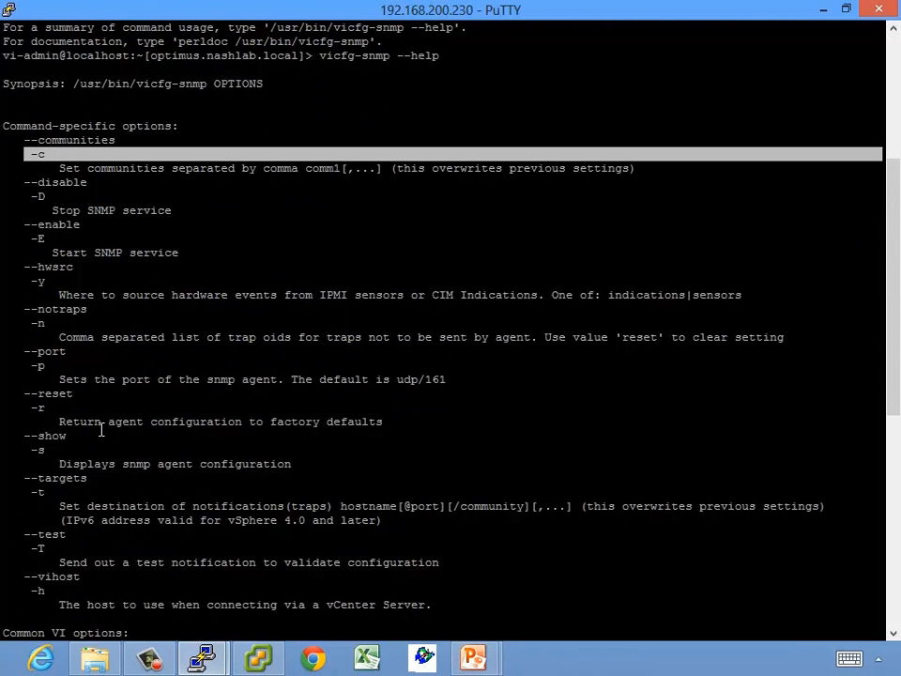
Mark the reset option's description, scroll on, and enter vicfg-snmp -c public
left_click_drag(94, 424, 319, 423)
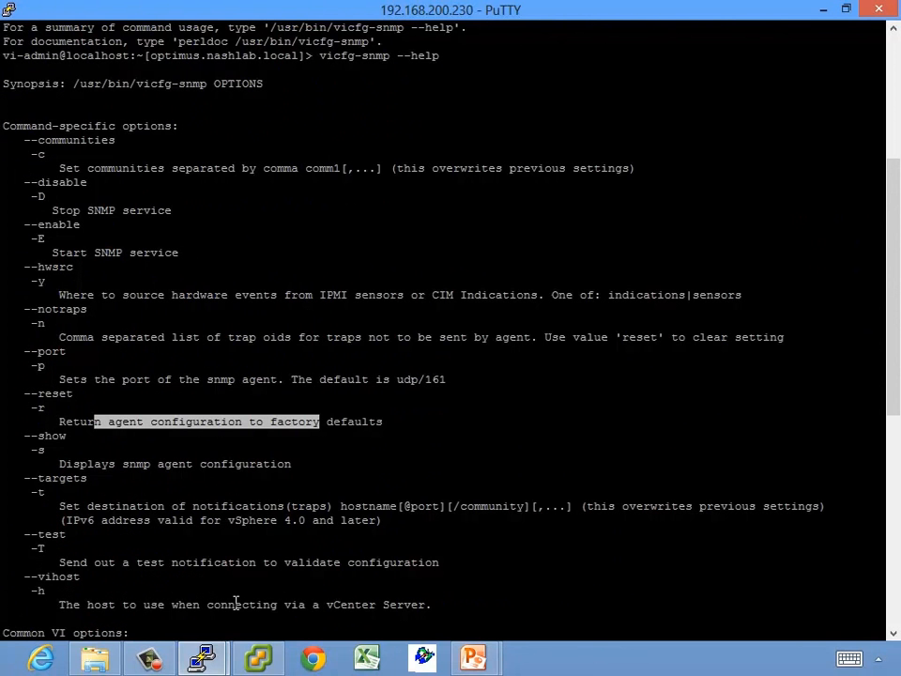
scroll(236, 601, "down", 7)
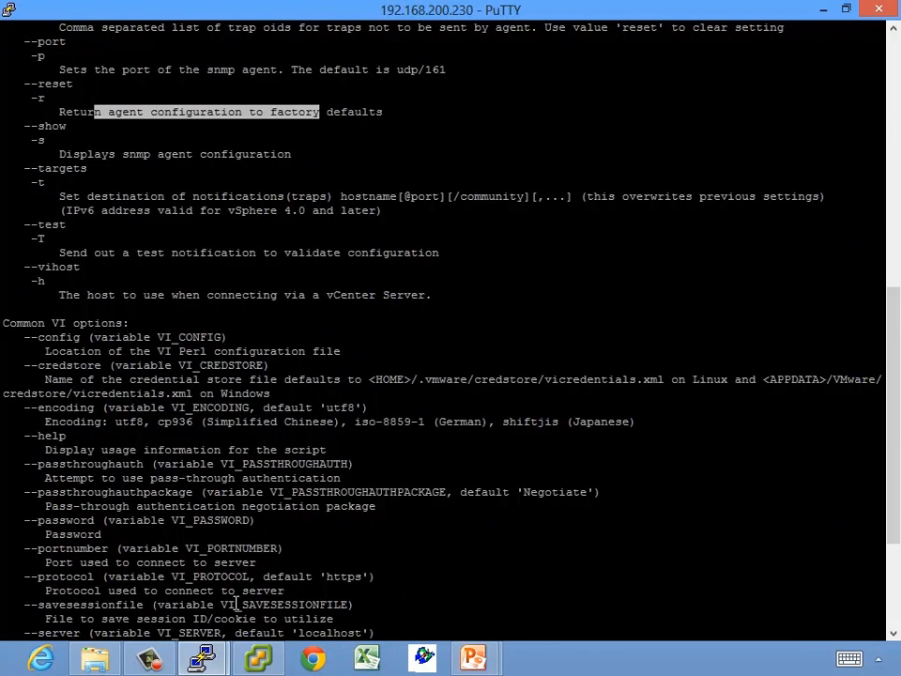
scroll(227, 603, "down", 5)
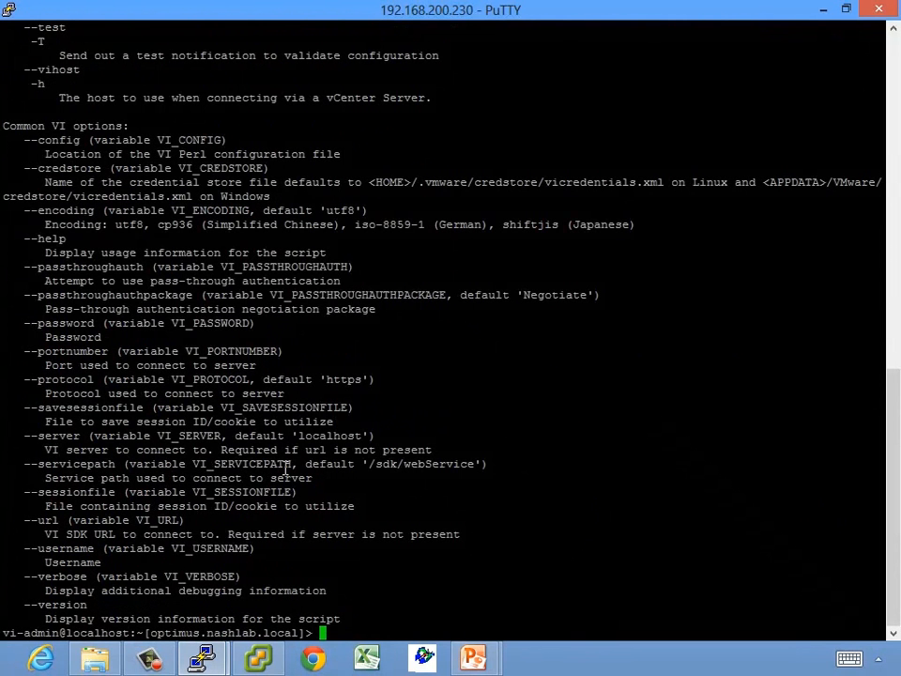
type("vicfg-snmp -c public")
Set the SNMP community to public and enable the SNMP agent with vicfg-snmp --enable
key("Return")
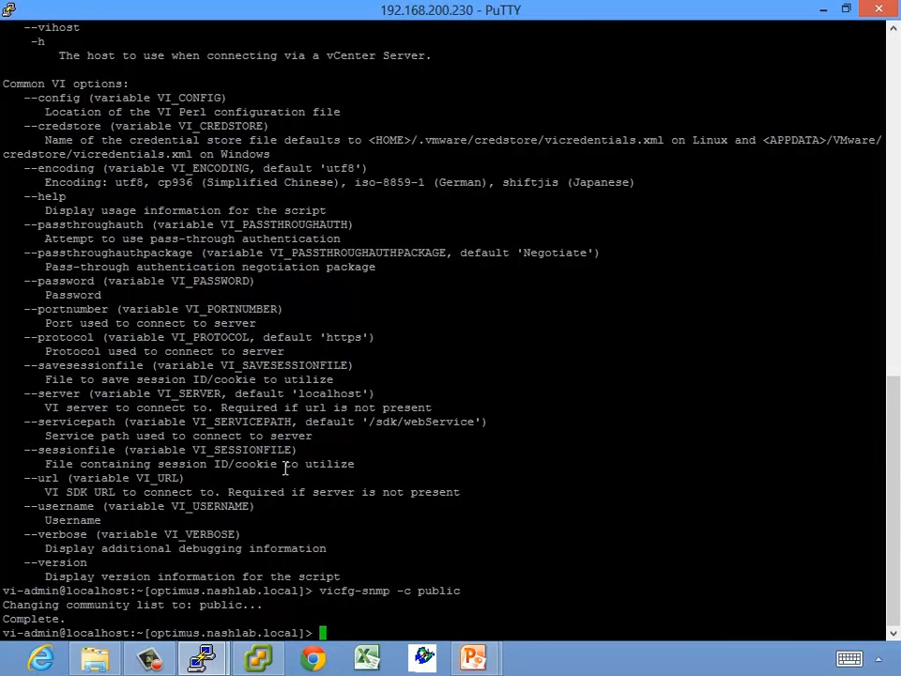
type("vicfg-snmp --enable")
key("Return")
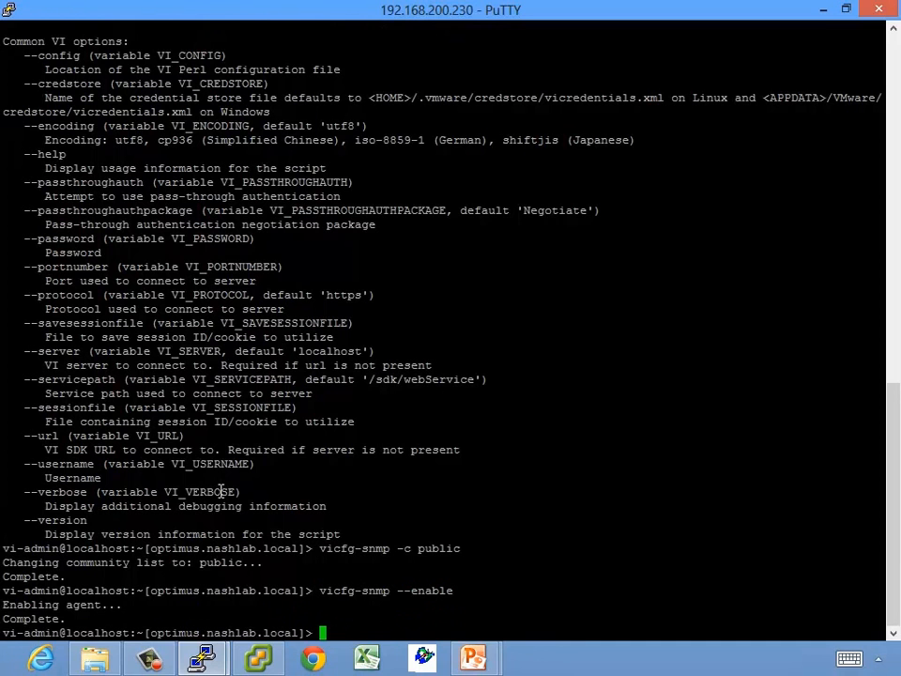
Start a vicfg-snmp trap target command for 192.168.200.96, then erase it unfinished
type("vicfg-snmp -c public -")
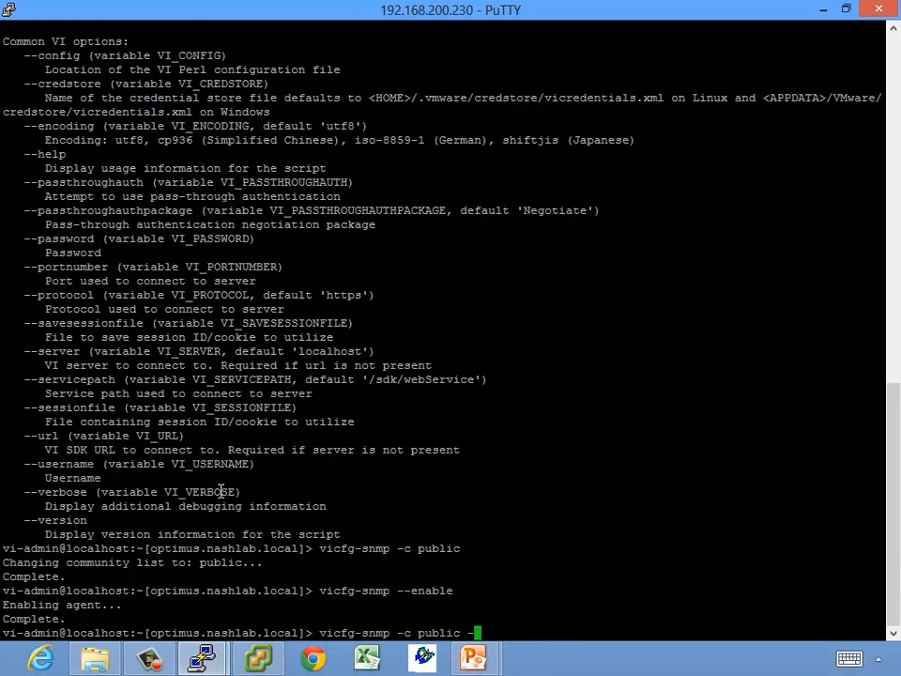
type("t")
type("192.168.200.96")
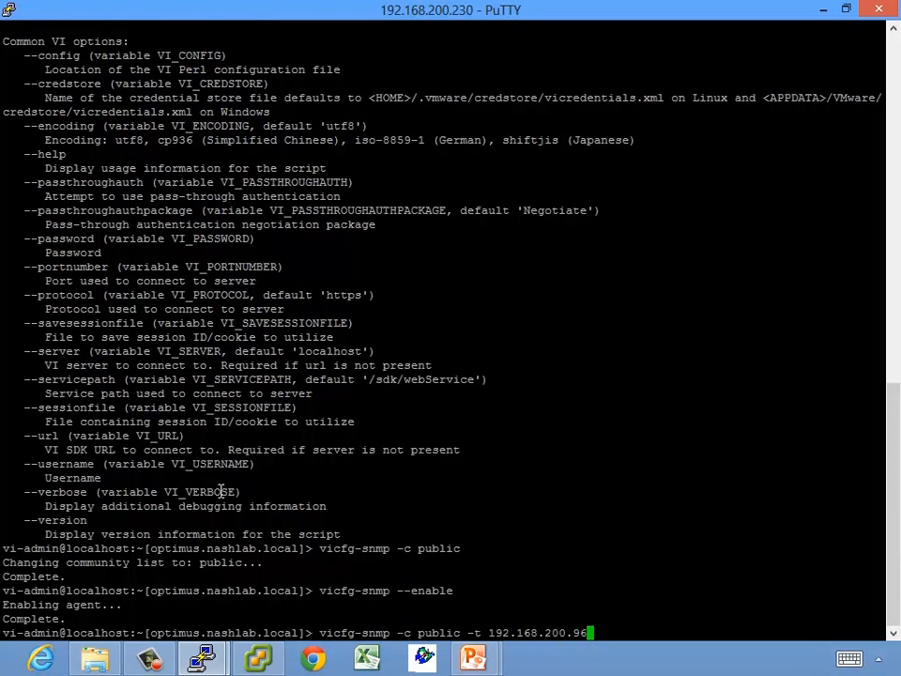
key("BackSpace")
key("BackSpace")
key("BackSpace")
key("BackSpace")
key("BackSpace")
key("BackSpace")
key("BackSpace")
key("BackSpace")
key("BackSpace")
key("BackSpace")
key("BackSpace")
key("BackSpace")
key("BackSpace")
key("BackSpace")
key("BackSpace")
key("BackSpace")
key("BackSpace")
key("BackSpace")
key("BackSpace")
key("BackSpace")
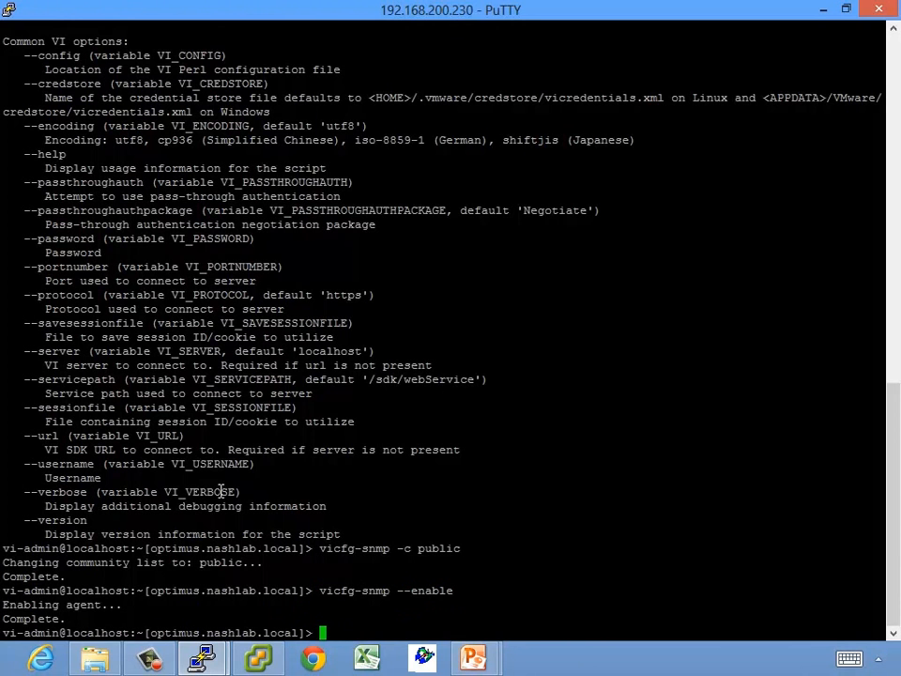
Switch to the 192.168.200.91 terminal and list the esxcli and esxcli system namespaces
mouse_move(201, 657)
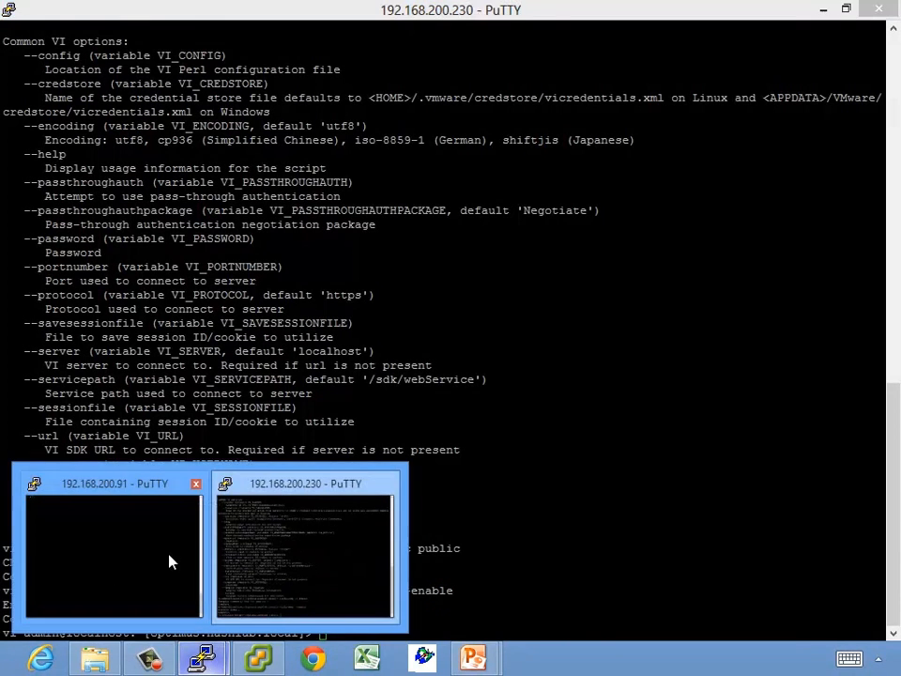
mouse_move(144, 554)
left_click(163, 526)
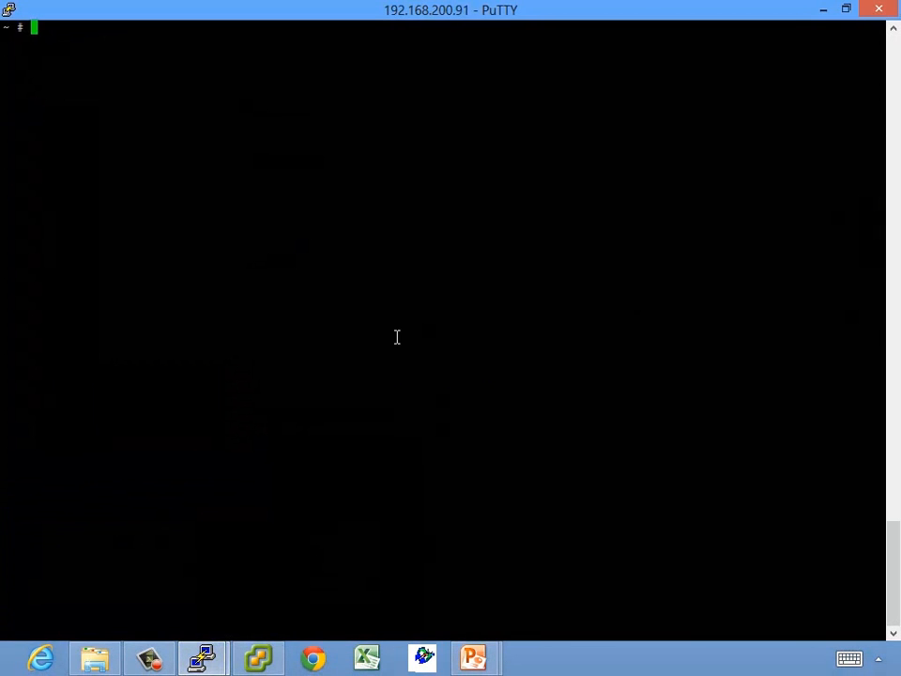
type("esxcli")
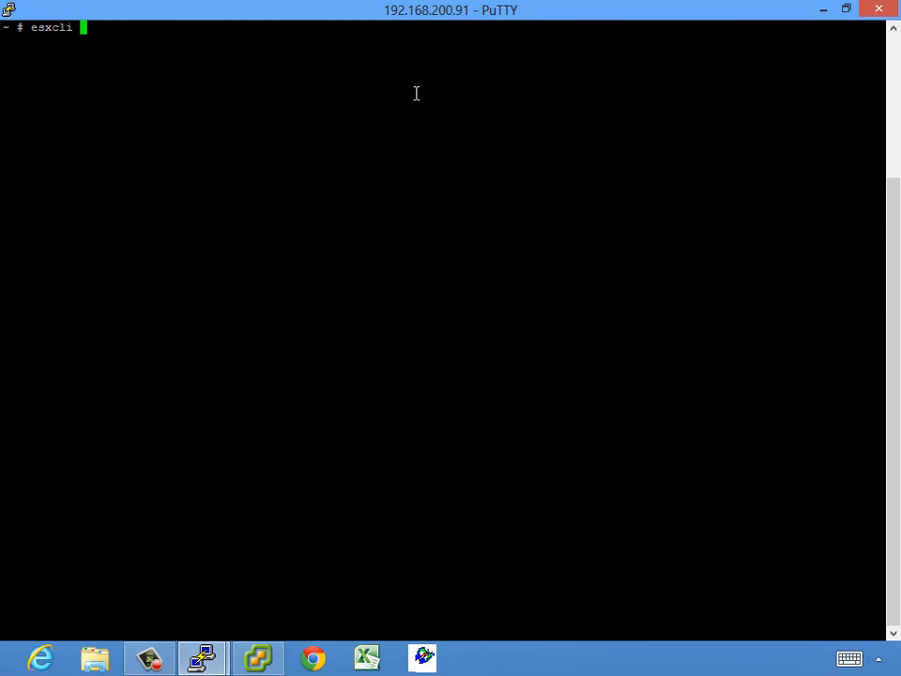
key("Return")
type("esxcli ")
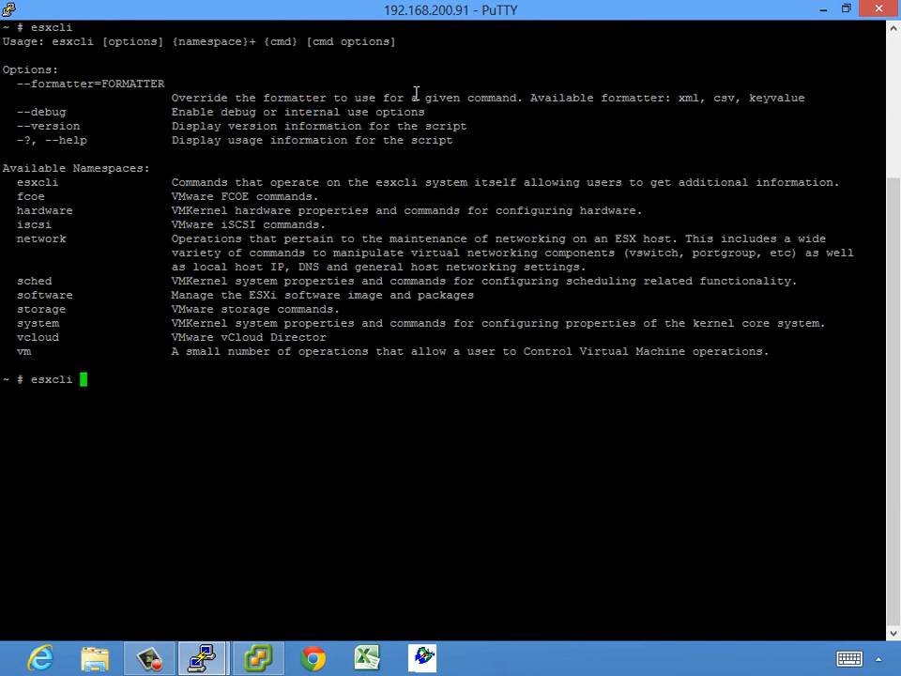
type("system")
key("Return")
Show the SNMP configuration with esxcli system snmp get: enabled, community public, port 161
key("Up")
type("snmp")
key("Return")
key("Up")
type("get")
key("Return")
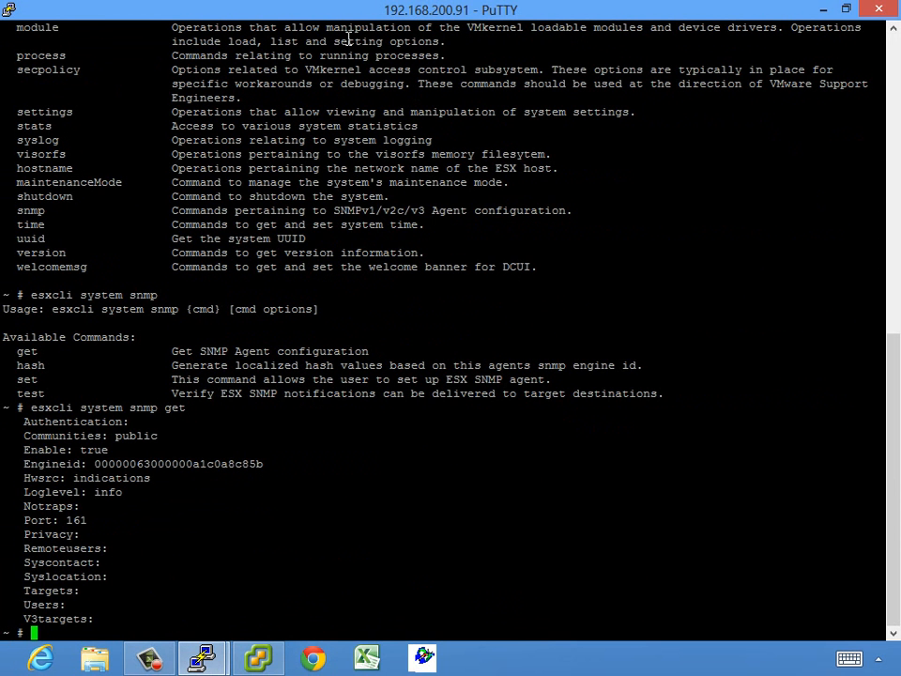
left_click_drag(110, 437, 268, 437)
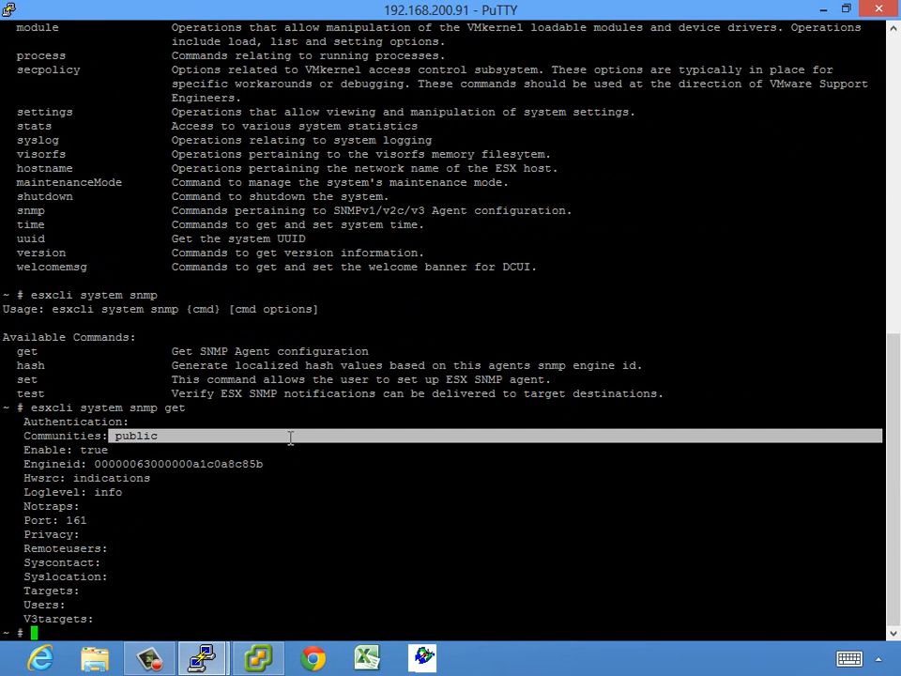
left_click(290, 437)
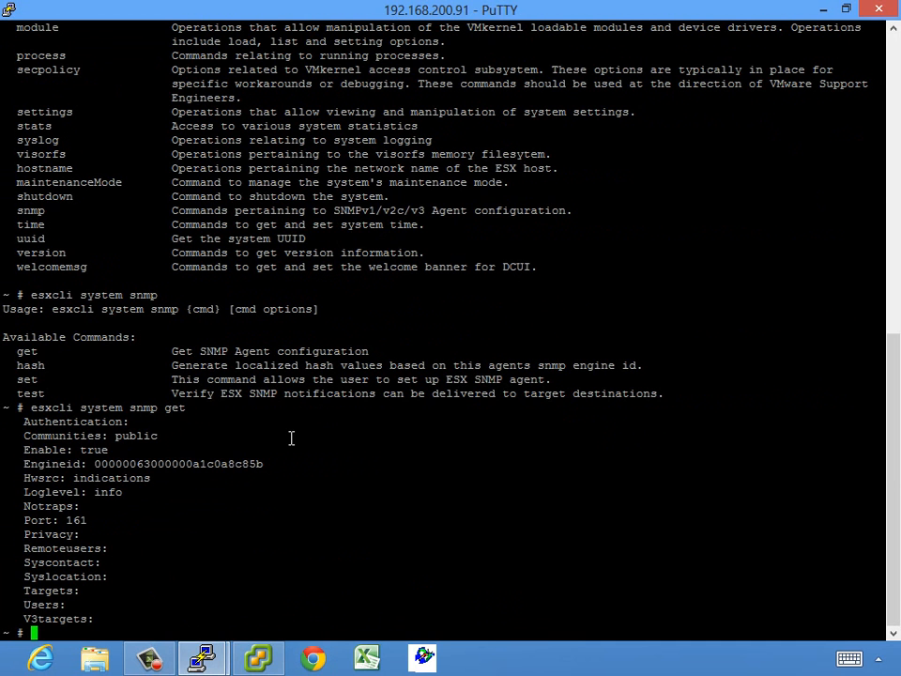
Send an SNMP test notification with esxcli system snmp test
key("Up")
key("BackSpace")
key("BackSpace")
key("BackSpace")
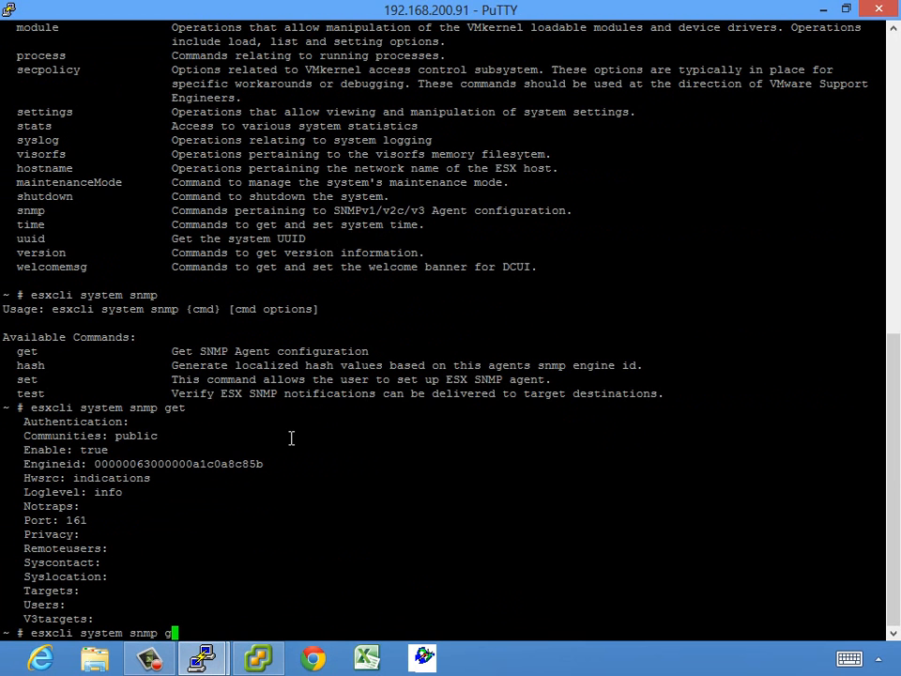
type("test")
key("Return")
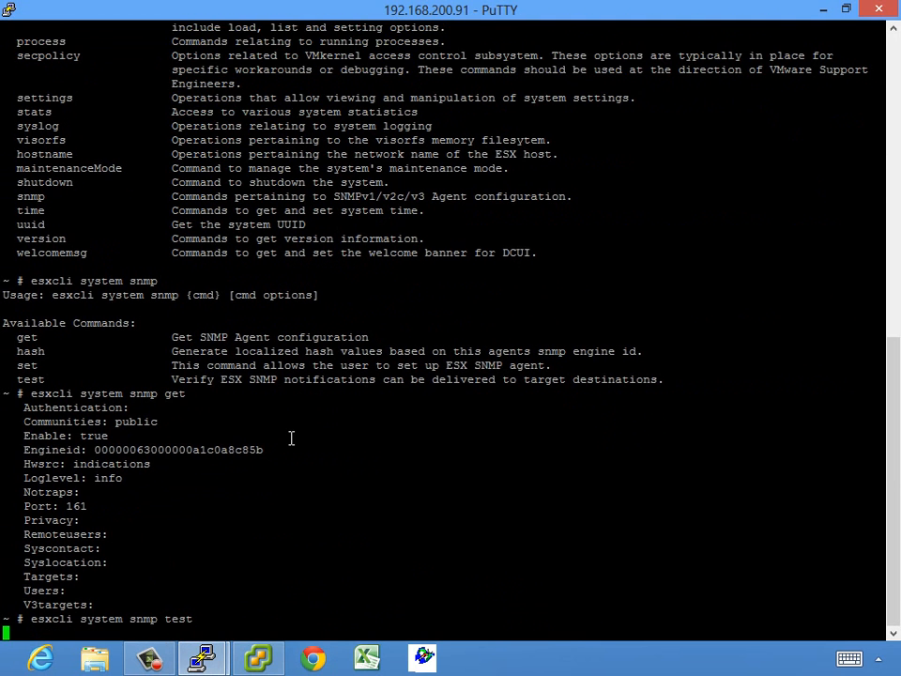
Show the help for esxcli system snmp set
key("Up")
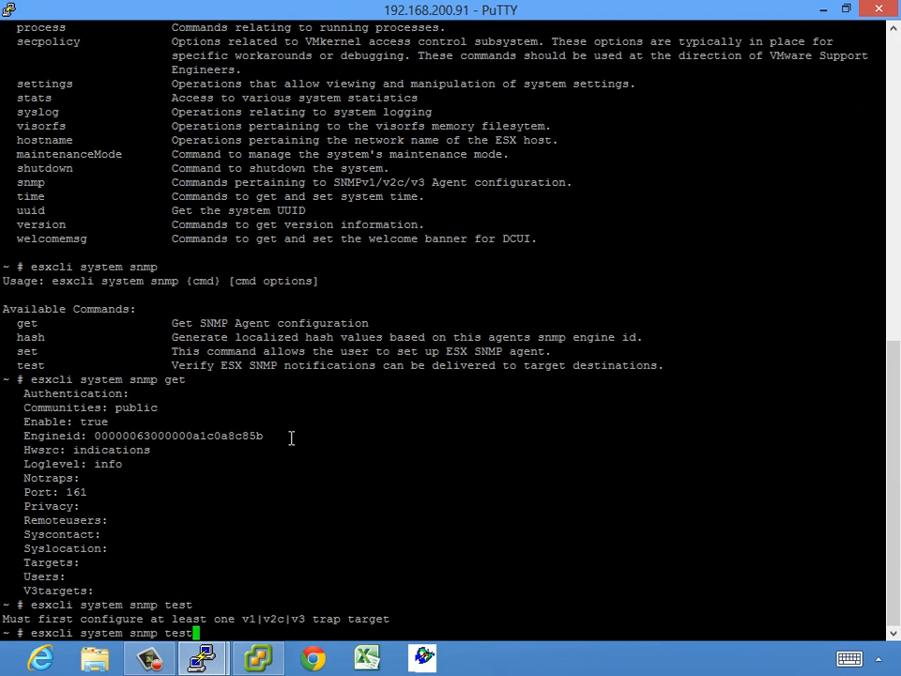
key("BackSpace")
key("BackSpace")
key("BackSpace")
key("BackSpace")
type("set --help")
key("Return")
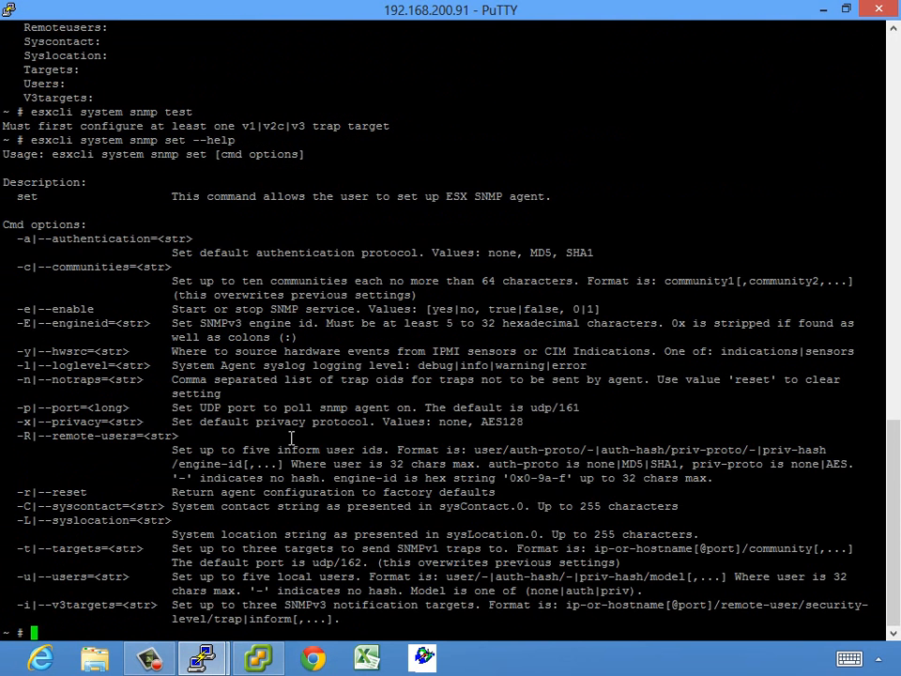
Try setting 192.168.200.240 as the trap target, which fails without a community string
key("Up")
key("BackSpace")
key("BackSpace")
key("BackSpace")
key("BackSpace")
key("BackSpace")
key("BackSpace")
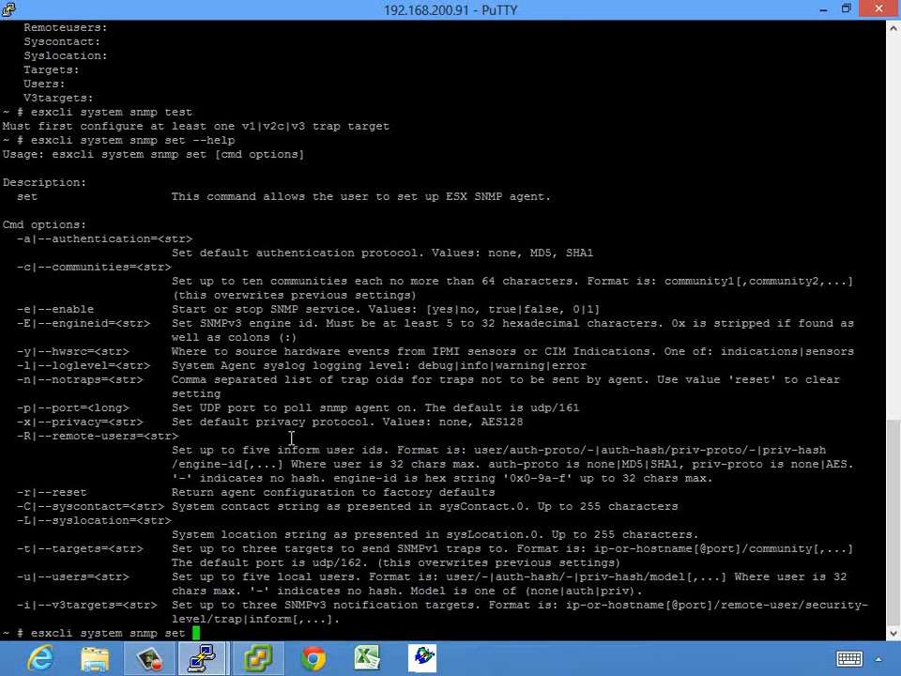
type("-t 192.168.200.240")
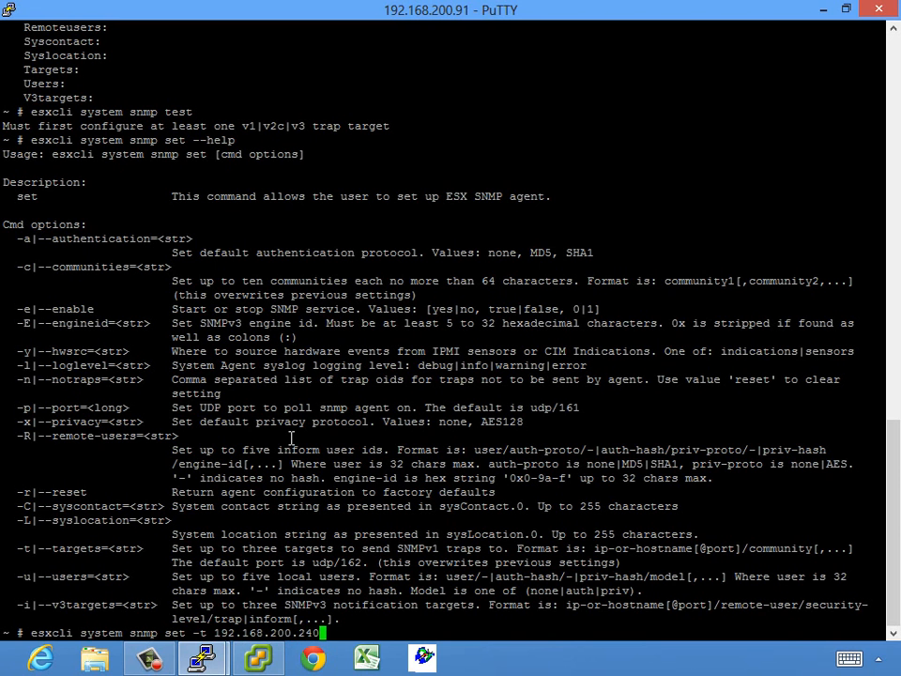
key("Return")
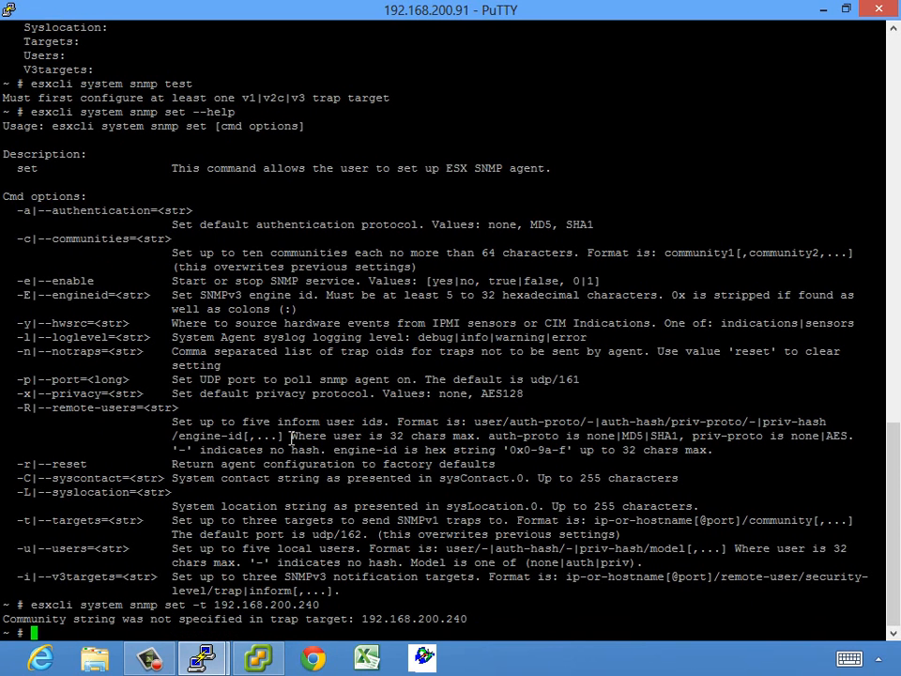
key("Up")
Set the SNMP trap target to 192.168.200.240/public with esxcli system snmp set -t
type("-")
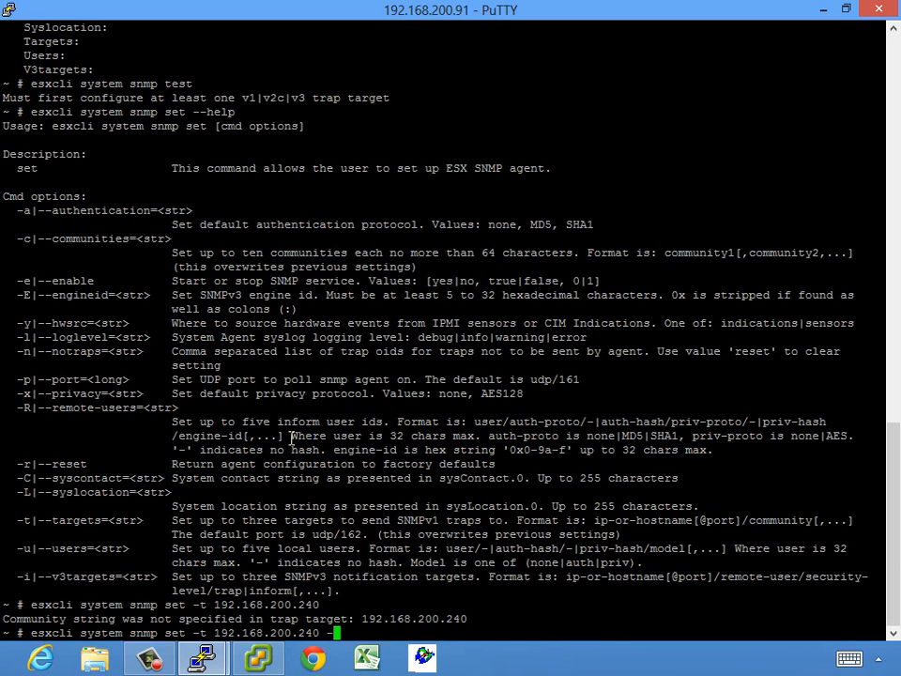
type("c public")
key("Return")
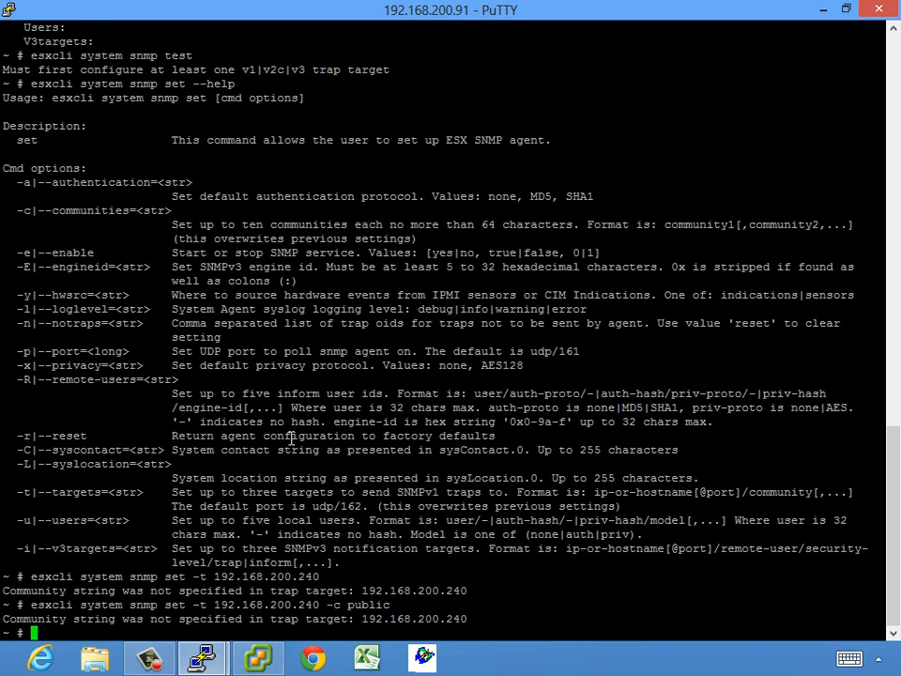
type("esxcli system snmp s")
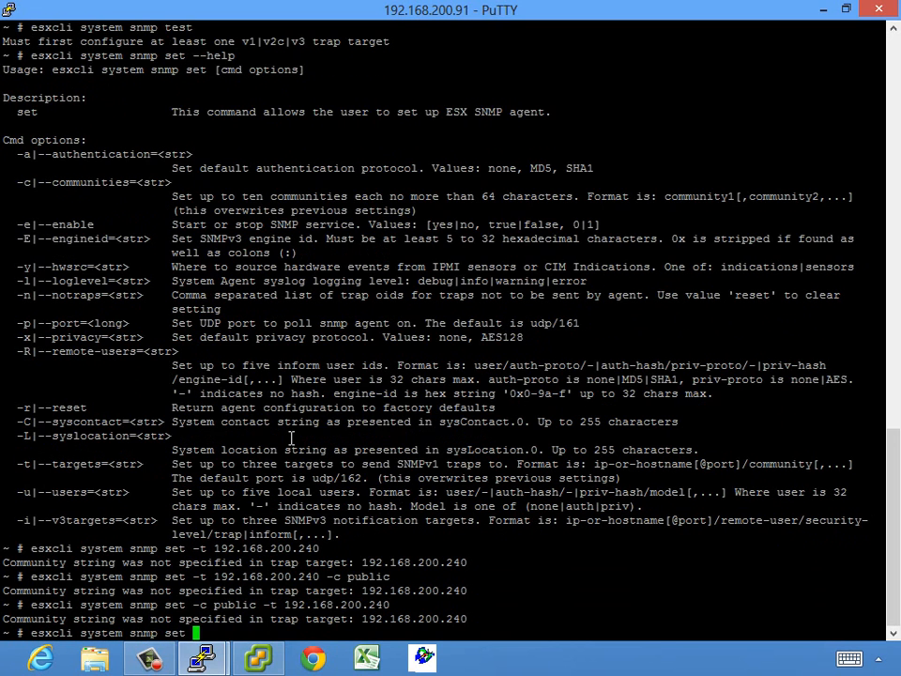
type("192.168.200.240/public")
key("Return")
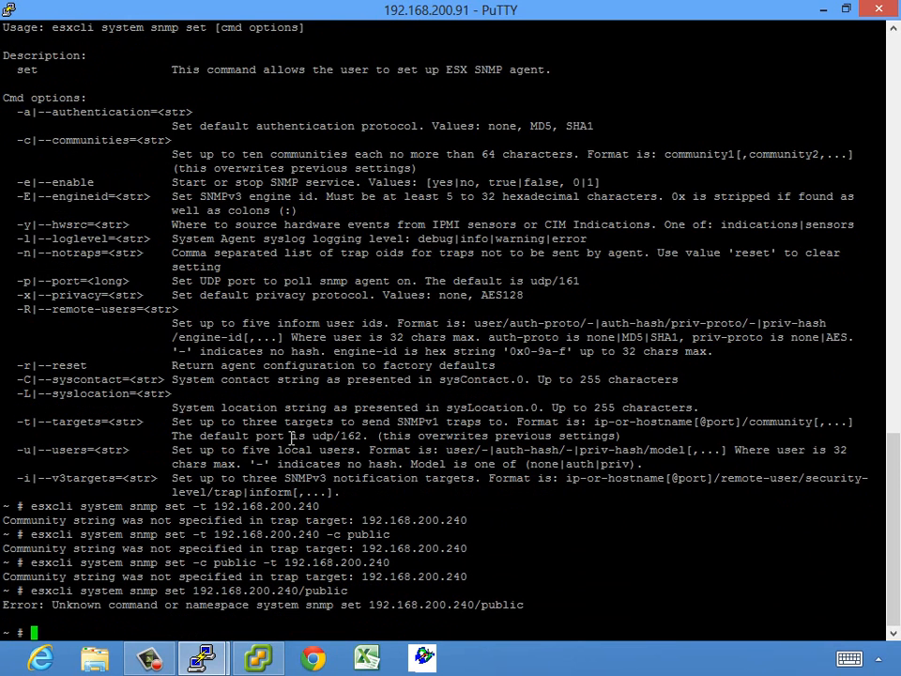
key("Up")
key("Left")
key("Left")
key("Left")
key("Left")
key("Left")
key("Left")
key("Left")
key("Left")
key("Left")
key("Left")
key("Left")
key("Left")
key("Left")
key("Left")
key("Left")
key("Left")
key("Left")
key("Left")
key("Left")
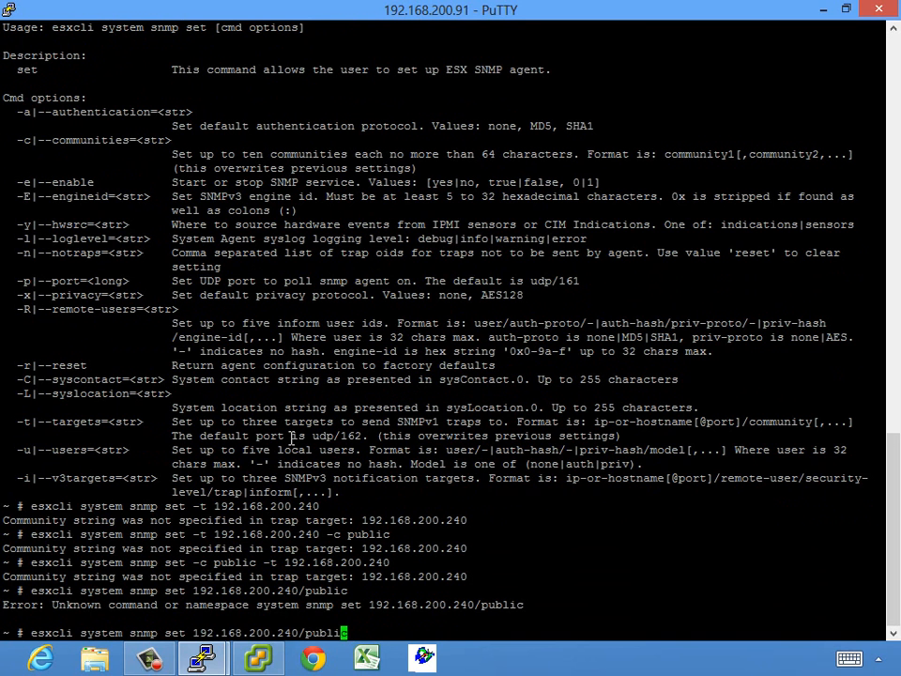
key("Left")
key("Left")
key("Left")
type("-t")
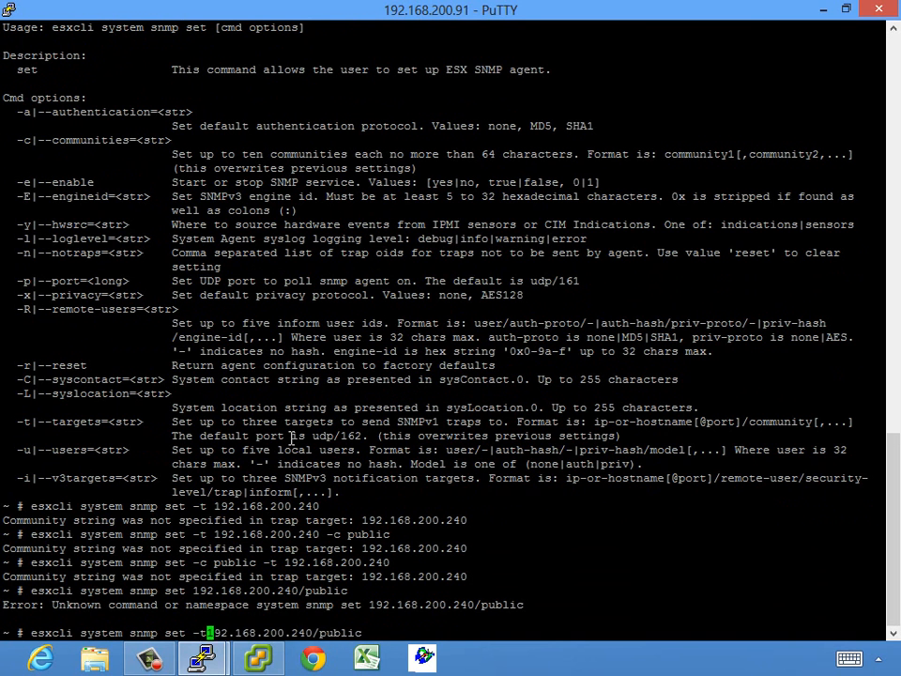
key("Return")
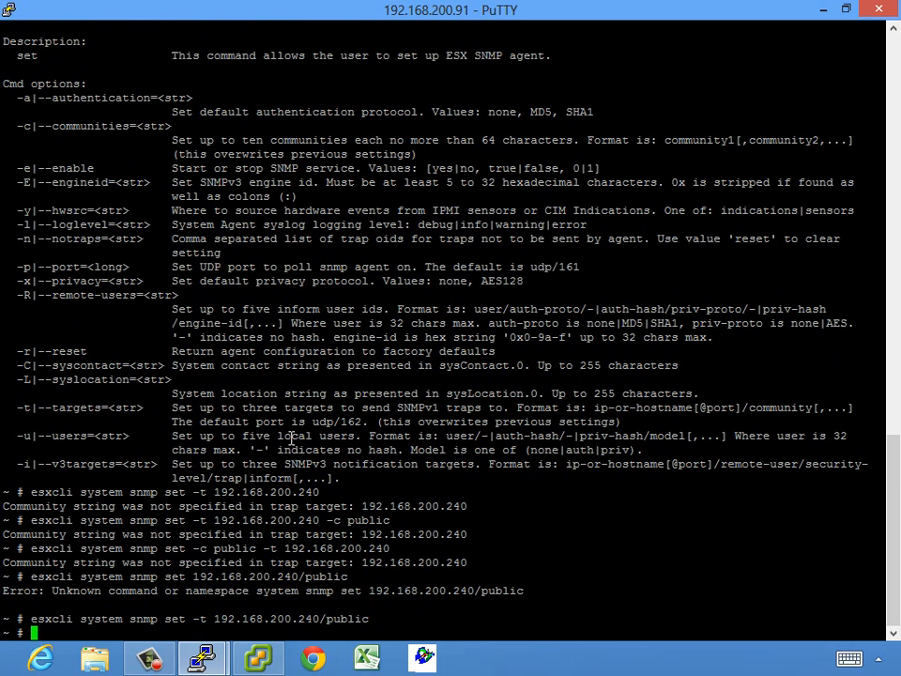
Run esxcli system snmp test, confirming 1 target configured and completed normally
key("Up")
key("BackSpace")
key("BackSpace")
key("BackSpace")
key("BackSpace")
key("BackSpace")
key("BackSpace")
key("BackSpace")
key("BackSpace")
key("BackSpace")
key("BackSpace")
key("BackSpace")
key("BackSpace")
key("BackSpace")
key("BackSpace")
key("BackSpace")
key("BackSpace")
key("BackSpace")
key("BackSpace")
key("BackSpace")
key("BackSpace")
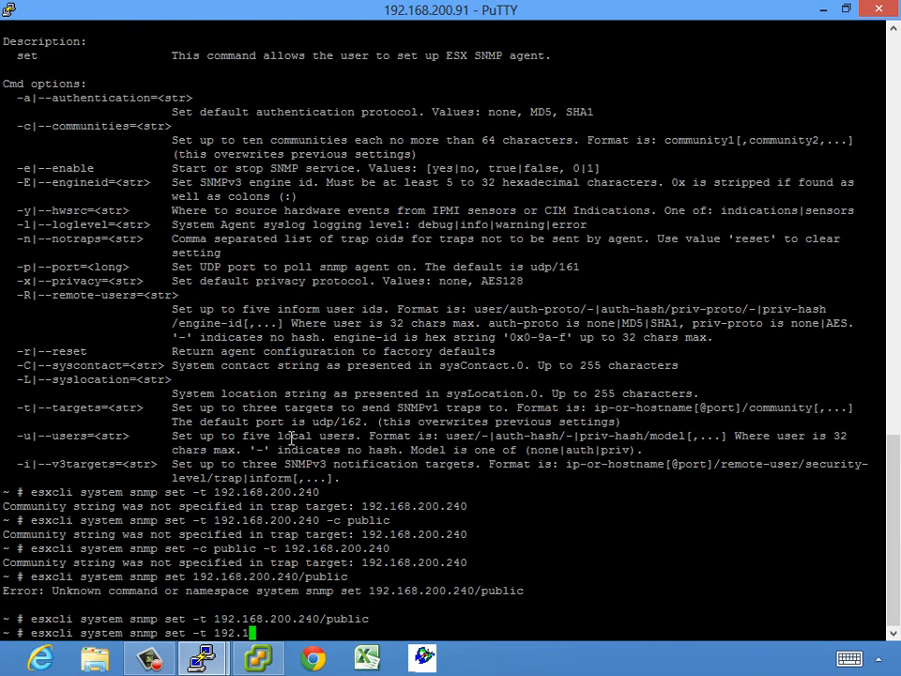
key("BackSpace")
key("BackSpace")
key("BackSpace")
key("BackSpace")
key("Return")
key("Up")
type("test")
key("Return")
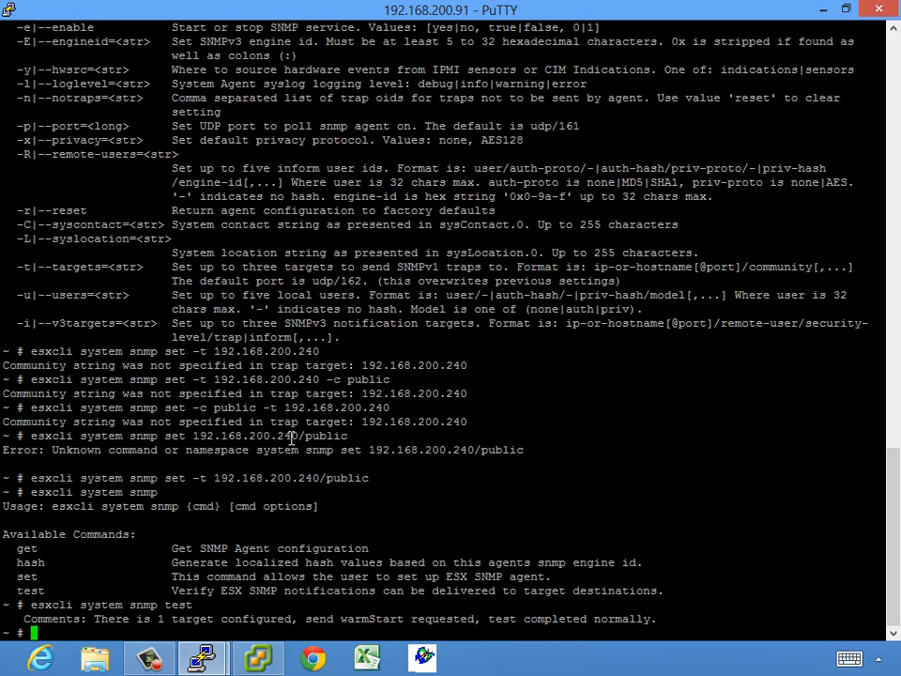
Clear the recalled command and begin an esxcli network command
key("Up")
key("Up")
key("Up")
key("Left")
key("Left")
key("Left")
key("Left")
key("Left")
key("Left")
key("Left")
key("Left")
key("Left")
key("Left")
key("Left")
key("Left")
key("Left")
key("Left")
key("Left")
key("Left")
key("Left")
key("Left")
key("Left")
key("Left")
key("Left")
key("Right")
key("Right")
key("Right")
key("Right")
key("Right")
key("Right")
key("Right")
key("Right")
key("Right")
key("Right")
key("Right")
key("Right")
key("Right")
key("Right")
key("Right")
key("Right")
key("Right")
key("Right")
key("Right")
key("Right")
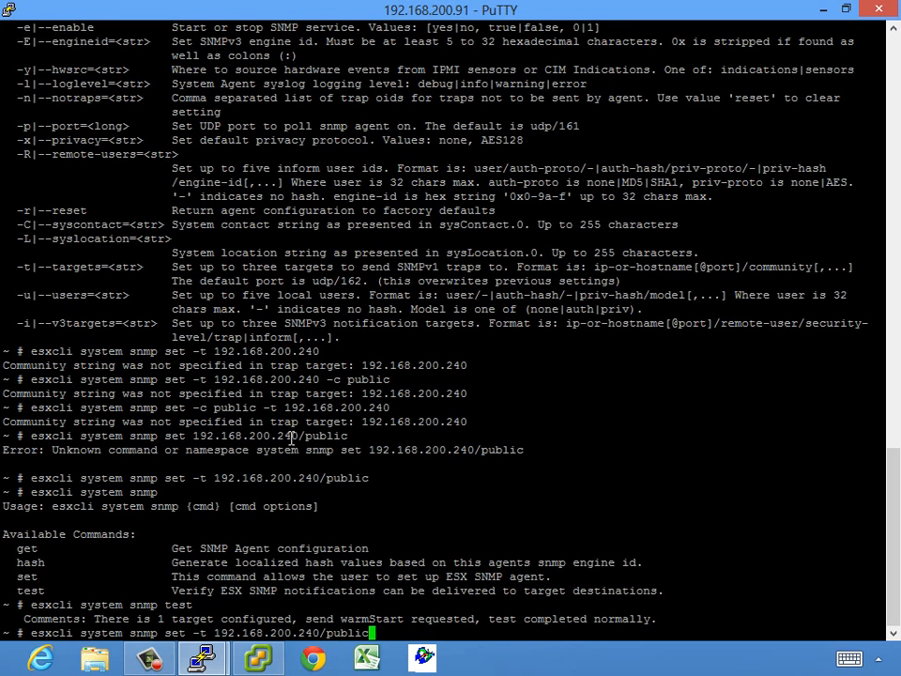
key("BackSpace")
key("BackSpace")
key("BackSpace")
key("BackSpace")
key("BackSpace")
key("BackSpace")
key("BackSpace")
key("BackSpace")
key("BackSpace")
key("BackSpace")
key("BackSpace")
key("BackSpace")
key("BackSpace")
key("BackSpace")
key("BackSpace")
key("BackSpace")
key("BackSpace")
key("BackSpace")
key("BackSpace")
key("BackSpace")
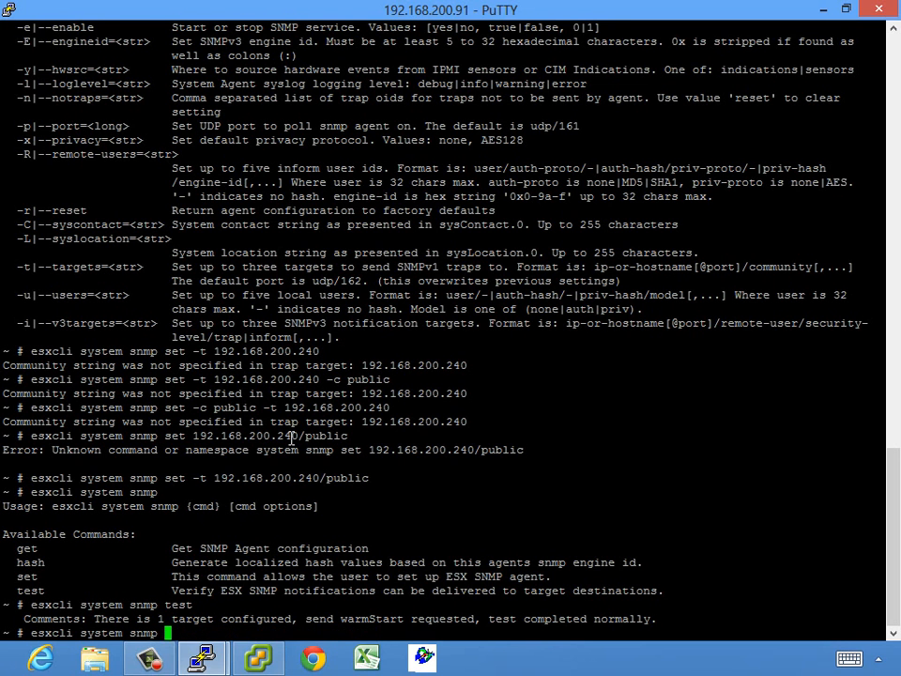
key("Return")
key("Return")
key("Return")
key("Return")
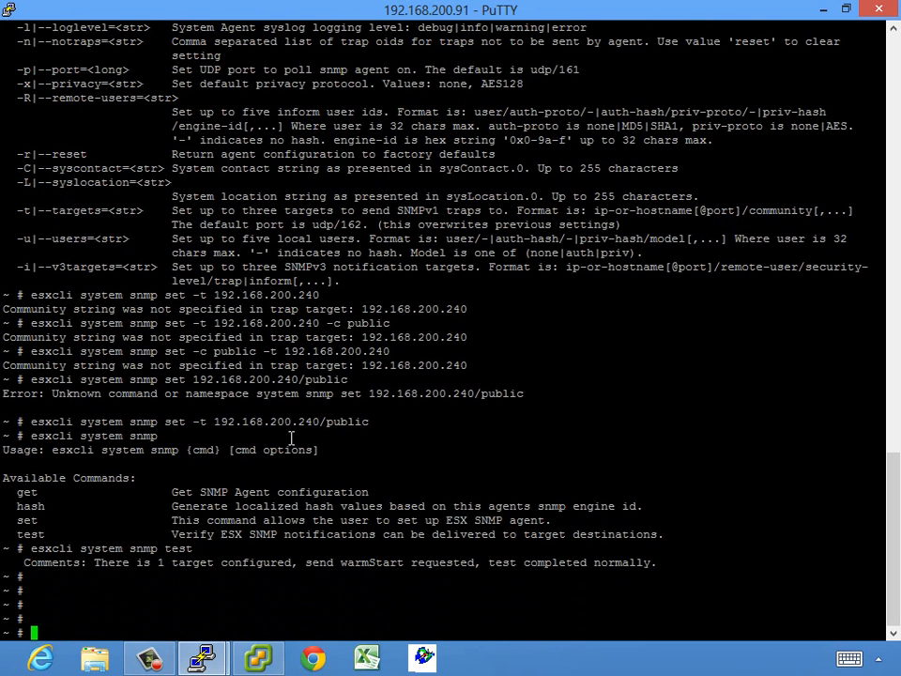
type("esxcli network")
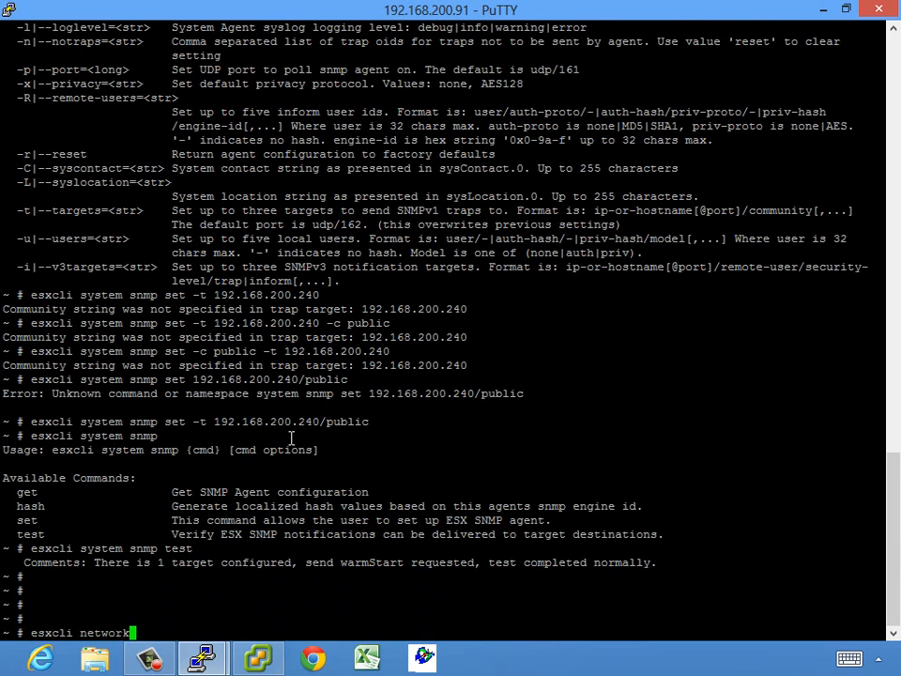
List the esxcli network and esxcli network vswitch namespaces
key("Return")
key("Up")
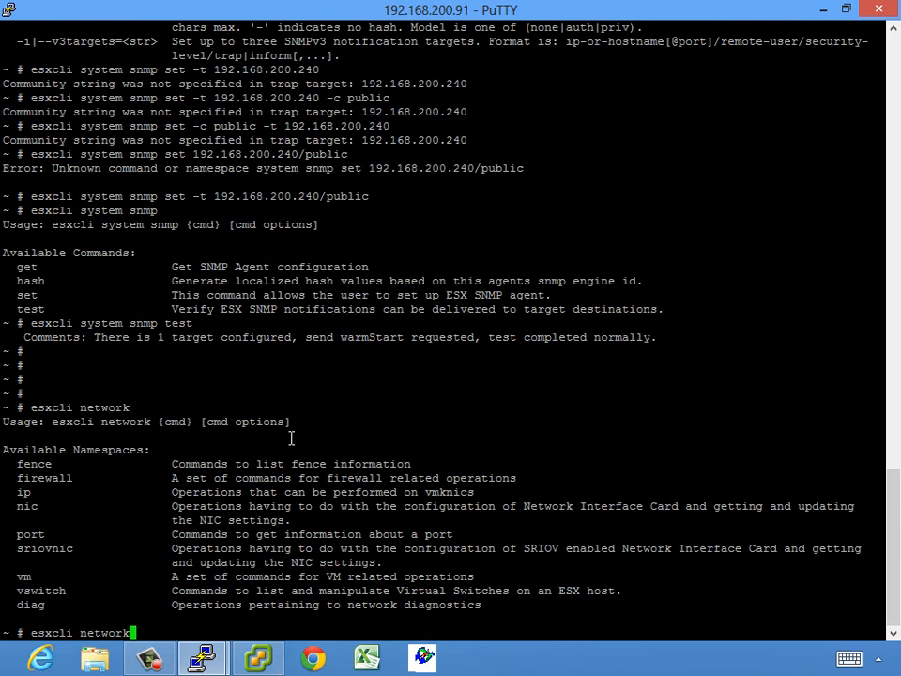
type("vswitch")
key("Return")
Run esxcli network vswitch dvs vmware list to show dvportgroup-602 ports and their clients
key("Up")
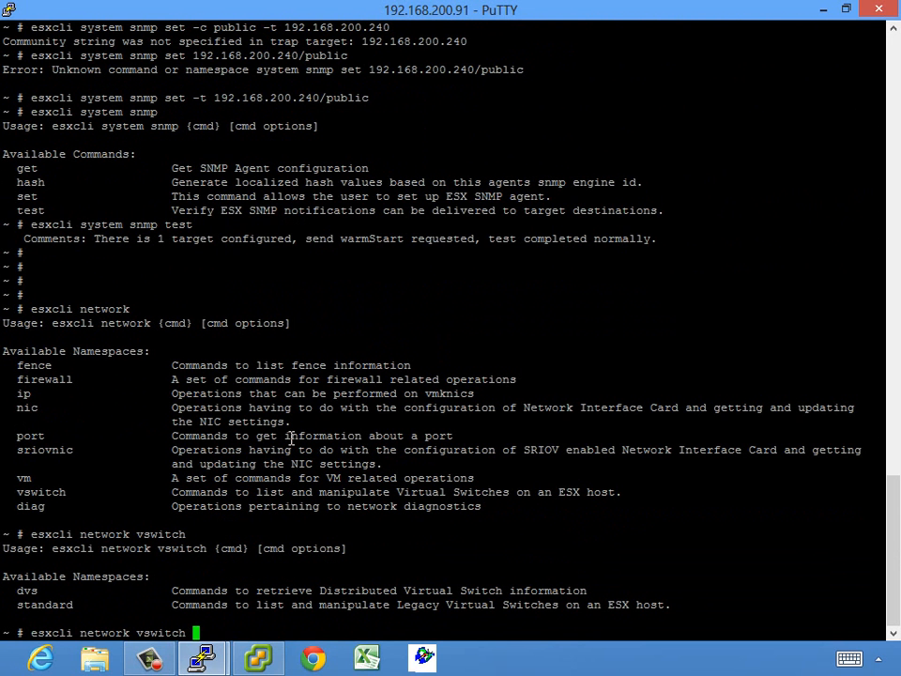
type("dvs")
key("Return")
key("Up")
type("vmware")
key("Return")
key("Up")
type("list")
key("Return")
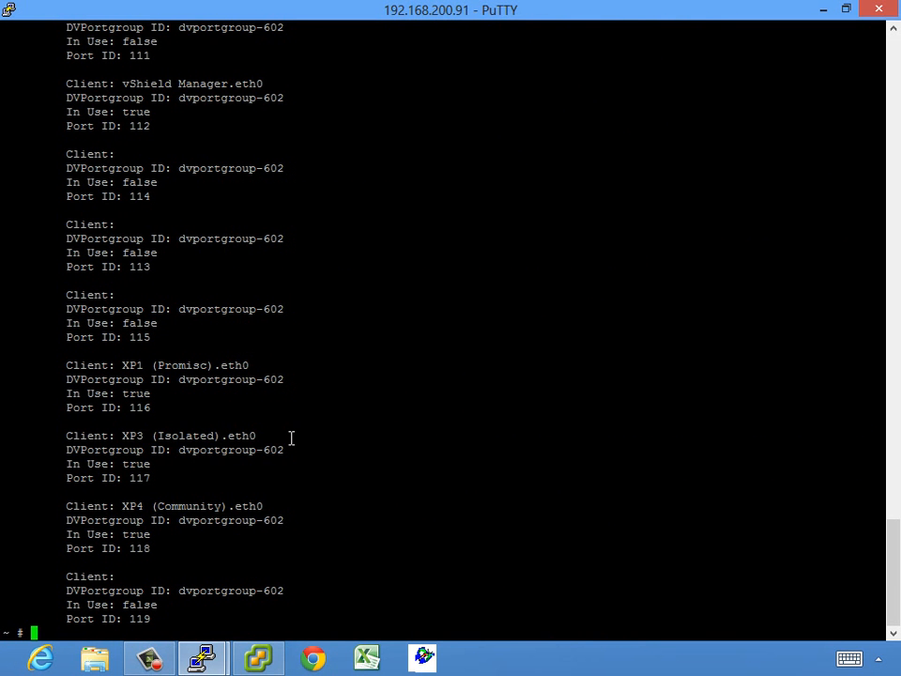
List the standard virtual switches and their settings with esxcli network vswitch standard list
key("Return")
key("Return")
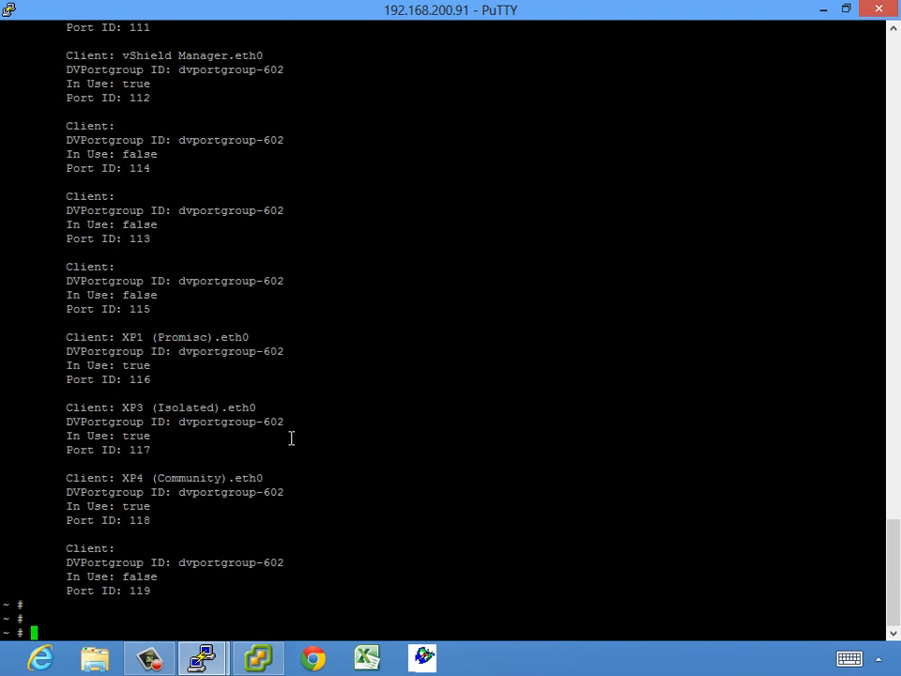
key("Up")
key("BackSpace")
key("BackSpace")
key("BackSpace")
key("BackSpace")
key("BackSpace")
key("BackSpace")
key("BackSpace")
key("BackSpace")
key("BackSpace")
key("BackSpace")
key("BackSpace")
key("BackSpace")
key("BackSpace")
key("BackSpace")
key("BackSpace")
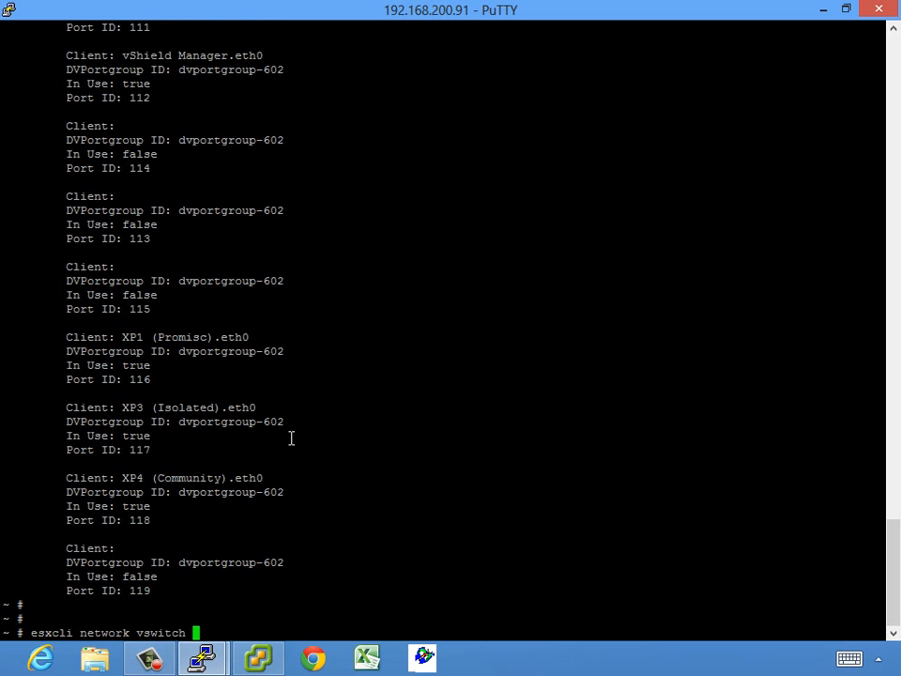
type("standard")
key("Return")
key("Up")
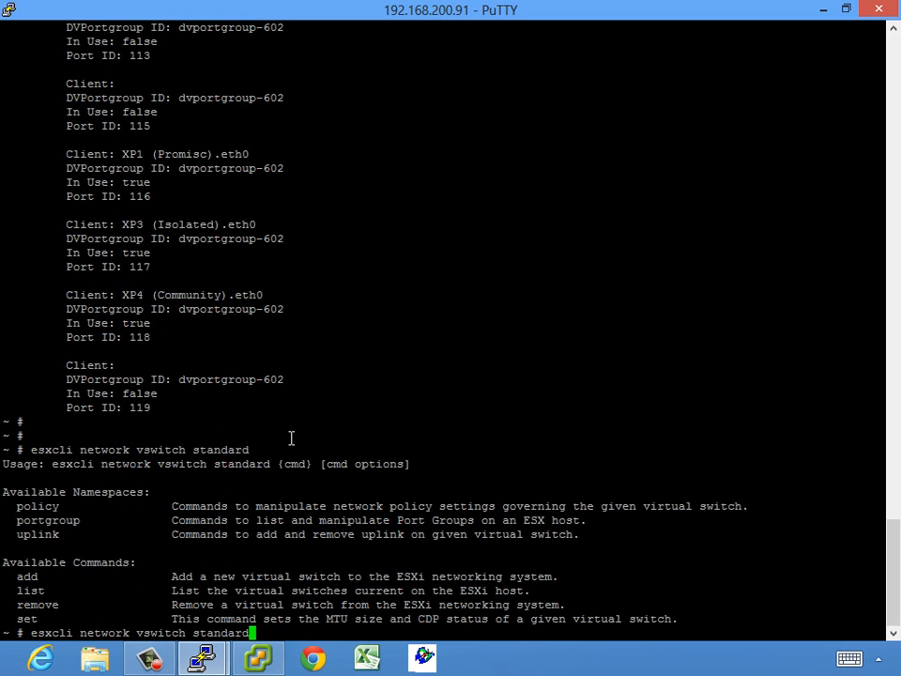
type("list")
key("Return")
Show the standard vswitch set options and try -c both without naming a switch
key("Up")
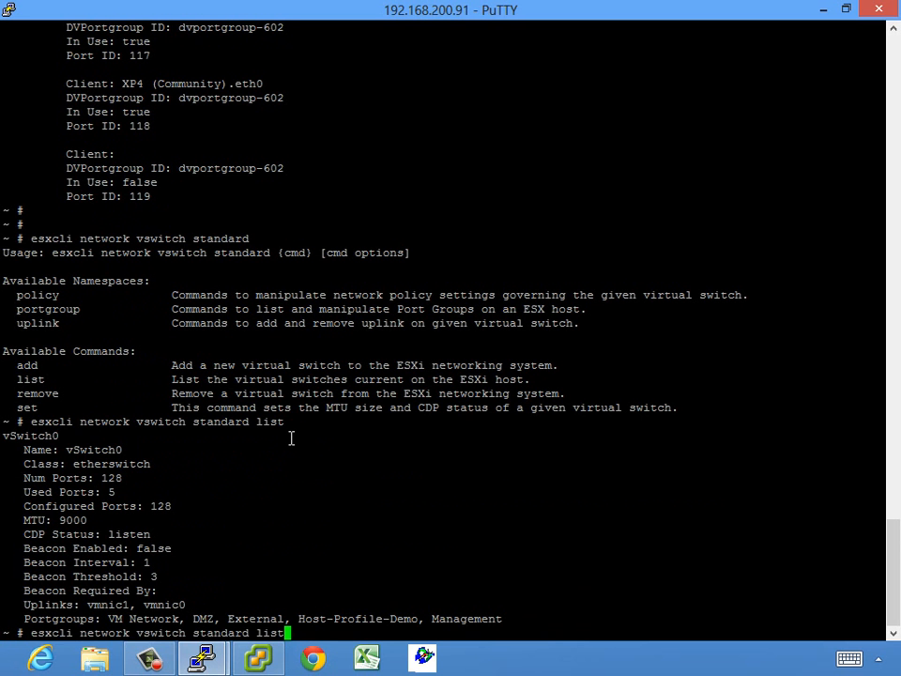
key("BackSpace")
key("BackSpace")
key("BackSpace")
key("BackSpace")
type("set")
key("Return")
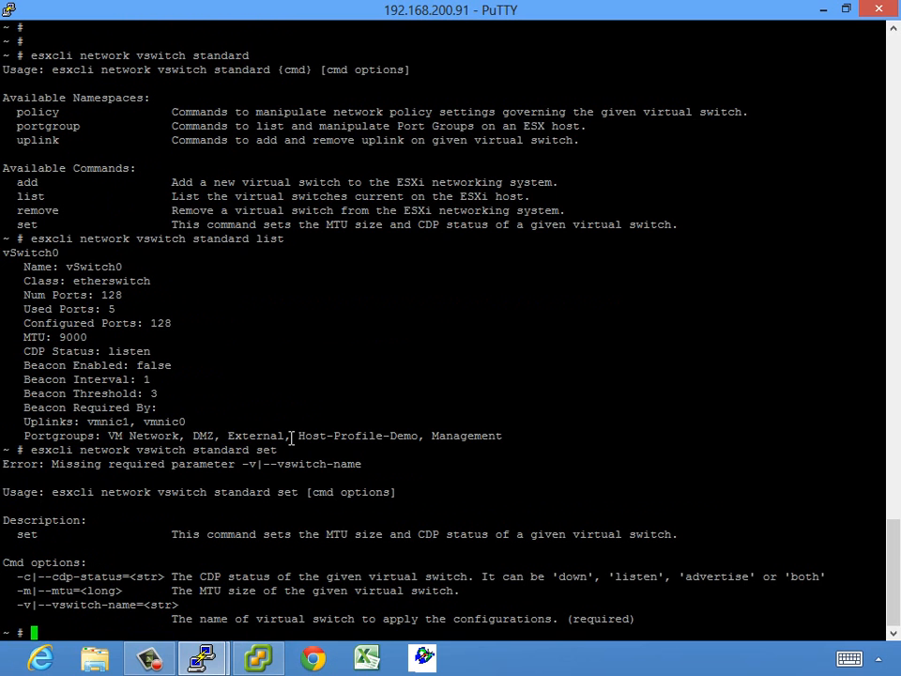
key("Up")
type("-")
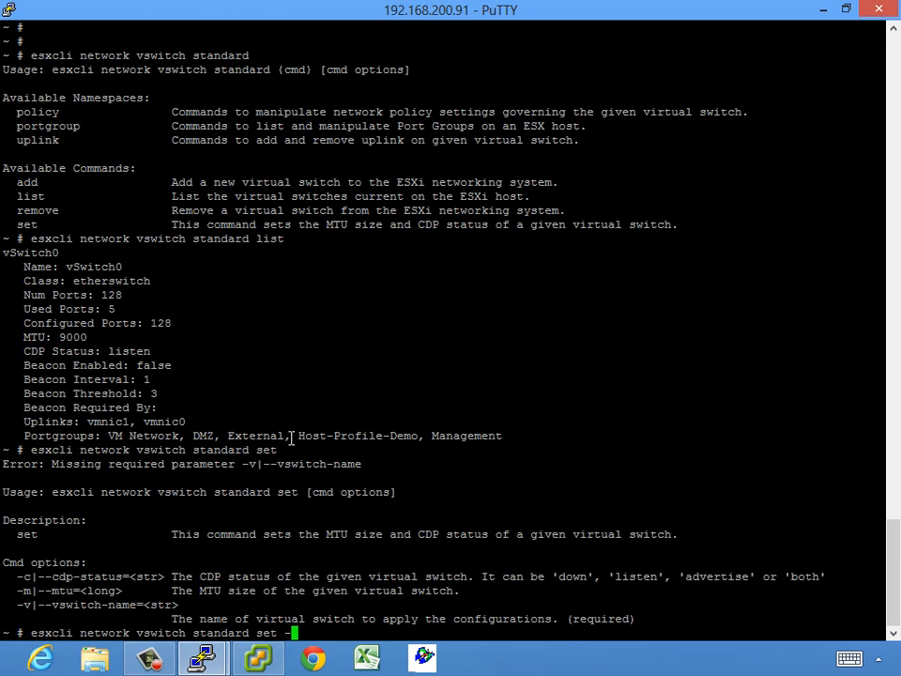
type("c both")
key("Return")
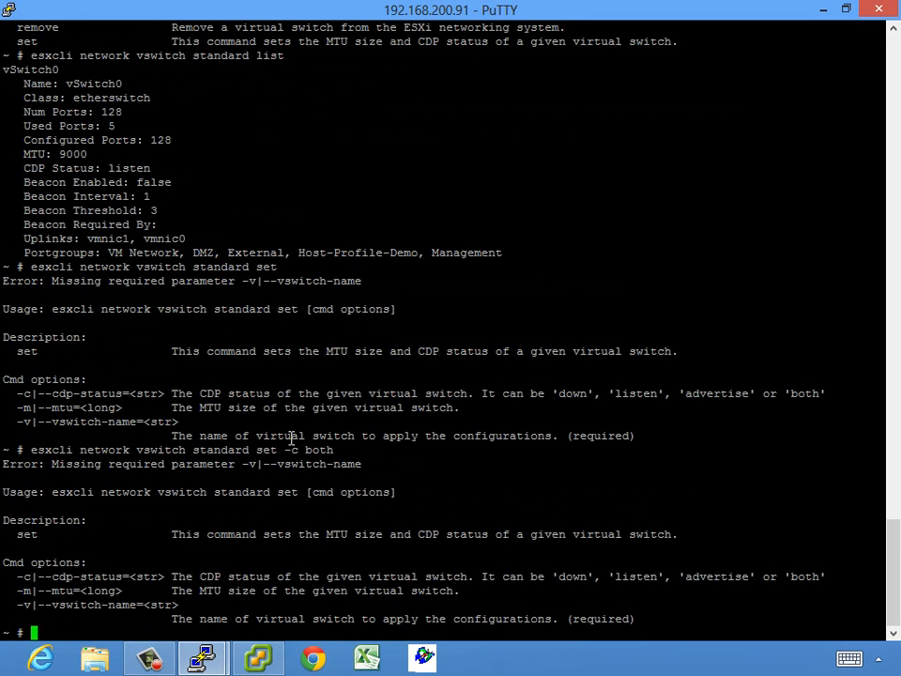
Set CDP status to both on vSwitch0, correcting the switch name's capitalization
key("Up")
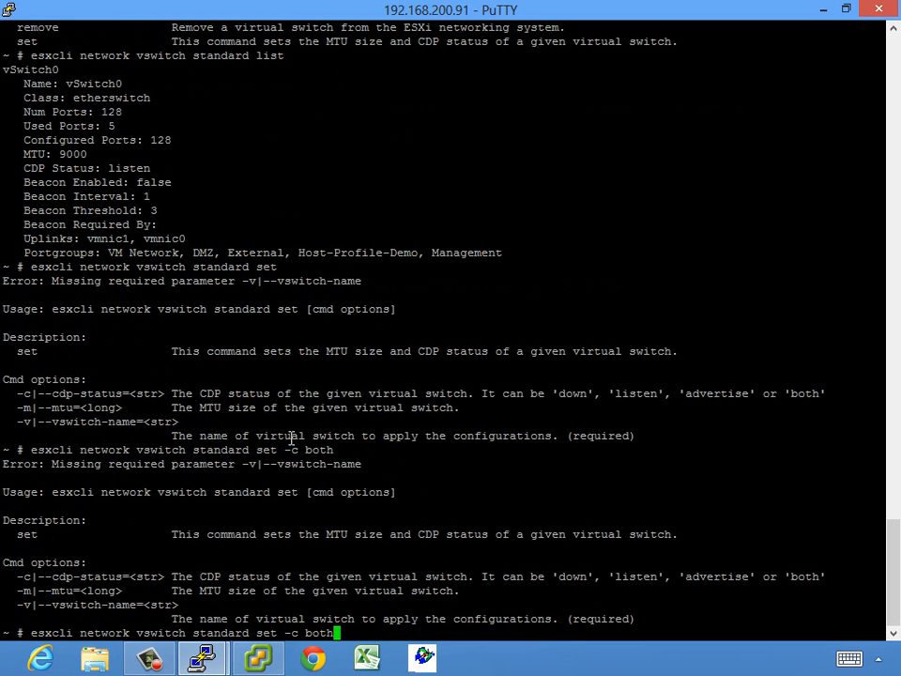
type("-v vswitch0")
key("Return")
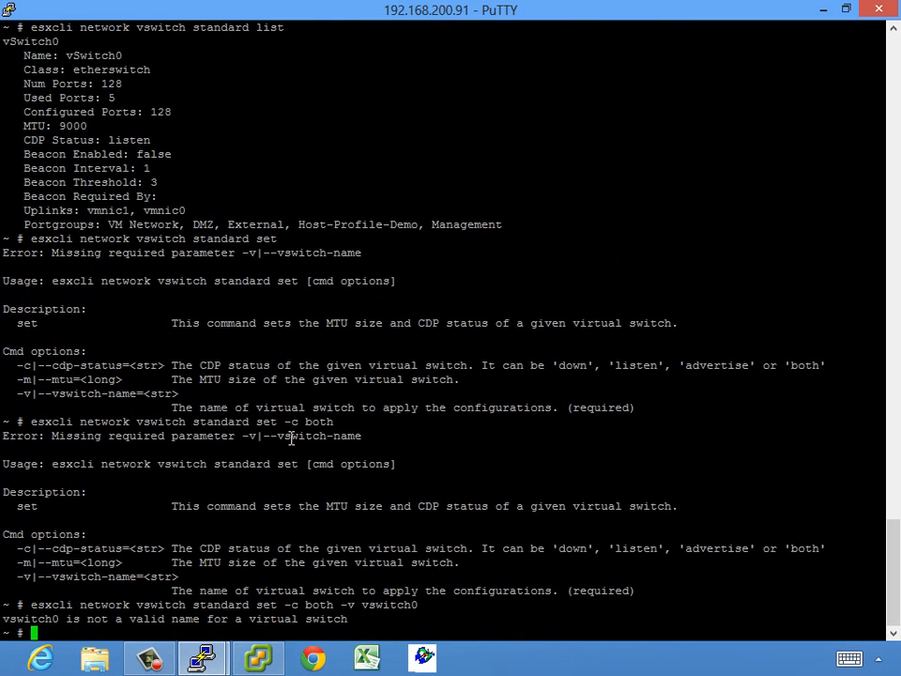
key("Up")
key("Left")
key("Left")
key("Left")
key("Left")
key("Left")
key("Left")
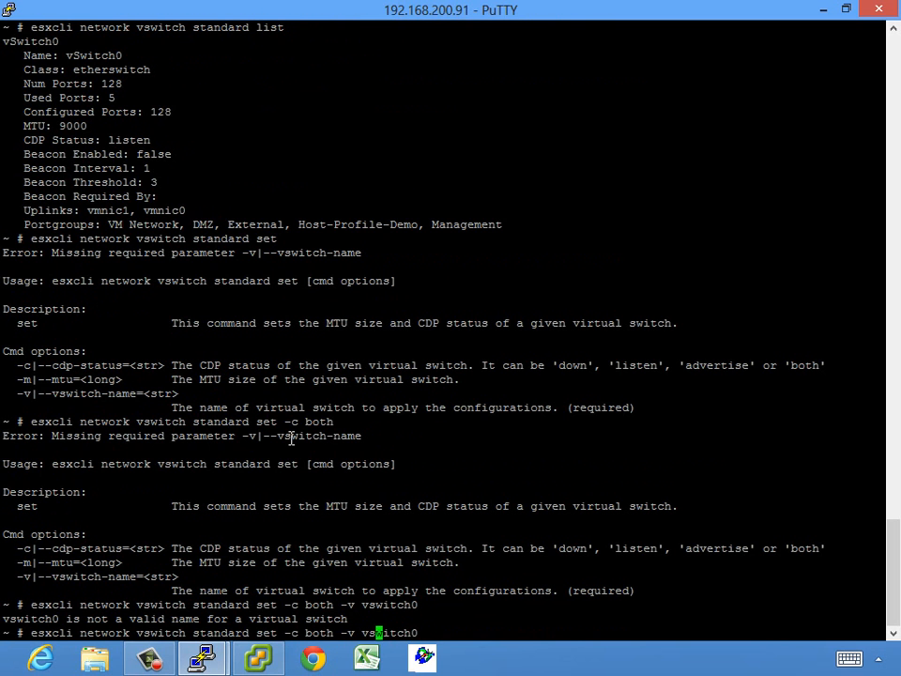
key("BackSpace")
type("S")
key("Return")
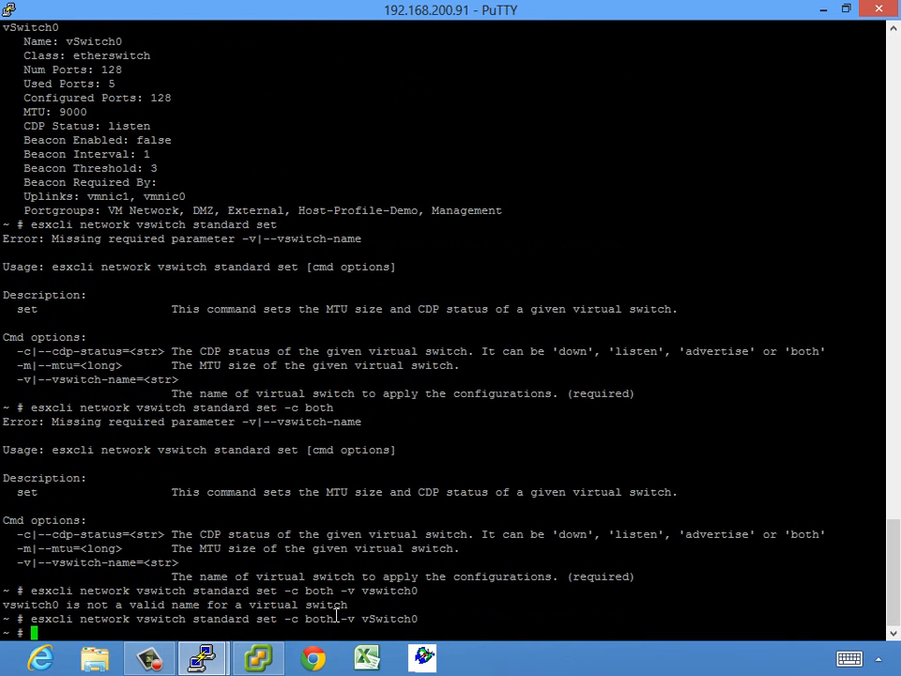
Show the standard vswitch commands and the uplink add and remove commands
key("Up")
key("BackSpace")
key("BackSpace")
key("BackSpace")
key("BackSpace")
key("BackSpace")
key("BackSpace")
key("BackSpace")
key("BackSpace")
key("BackSpace")
key("BackSpace")
key("BackSpace")
key("BackSpace")
key("BackSpace")
key("BackSpace")
key("BackSpace")
key("BackSpace")
key("BackSpace")
key("BackSpace")
key("BackSpace")
key("BackSpace")
key("BackSpace")
key("BackSpace")
key("BackSpace")
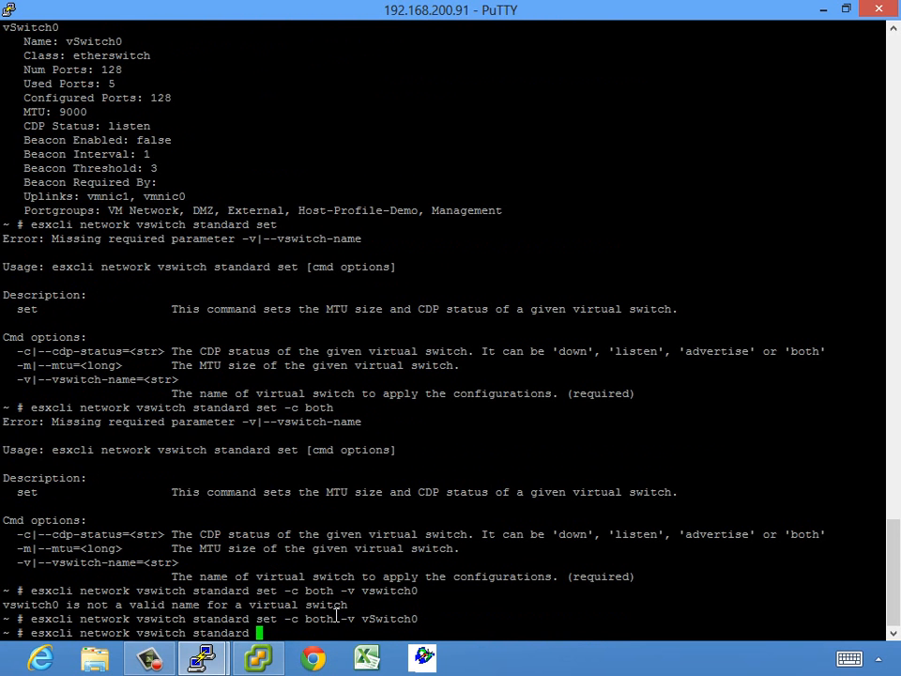
key("Return")
key("Up")
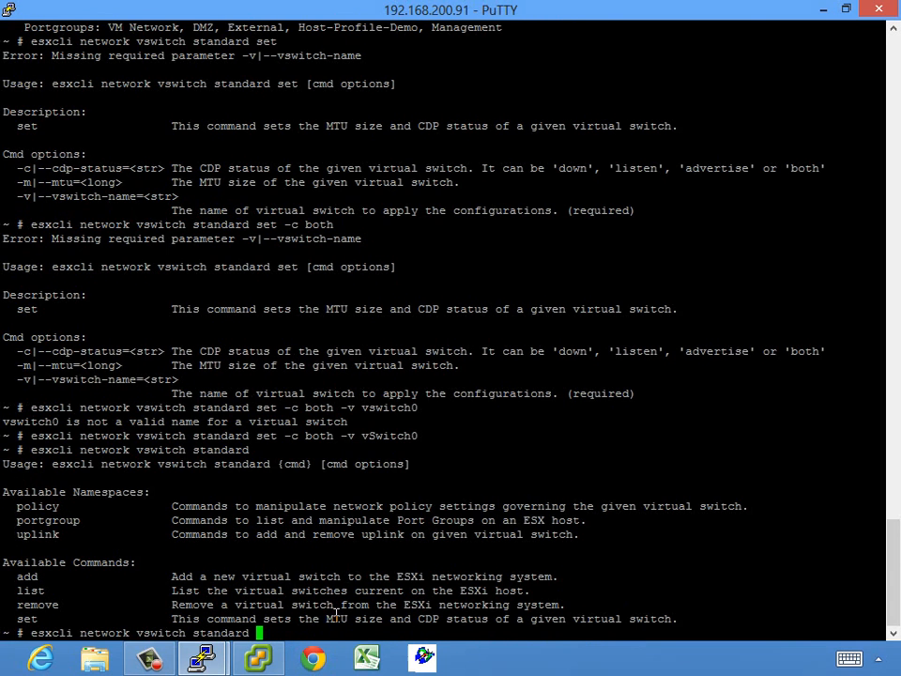
type("uplink")
key("Return")
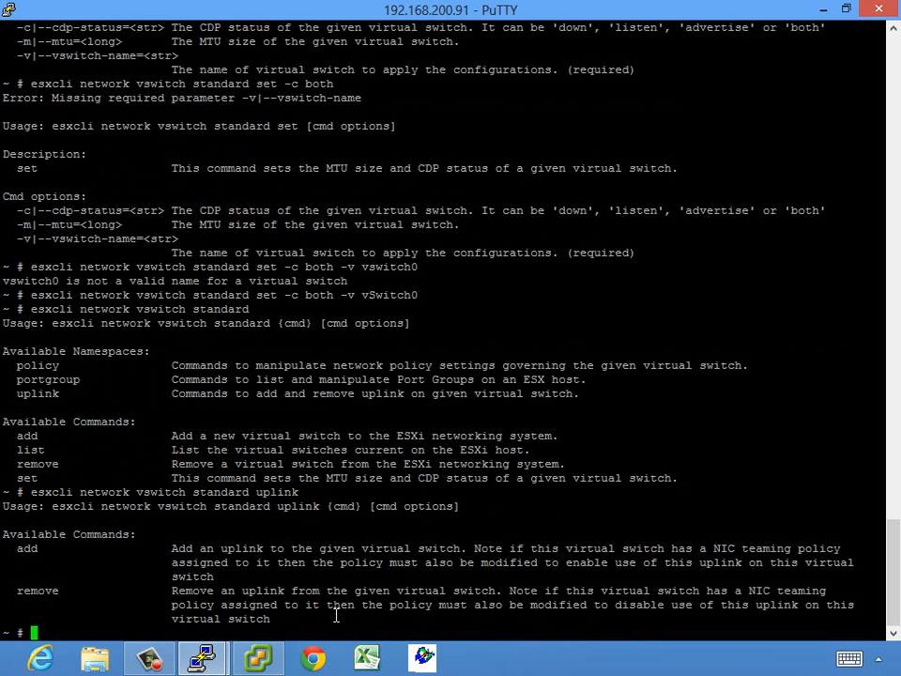